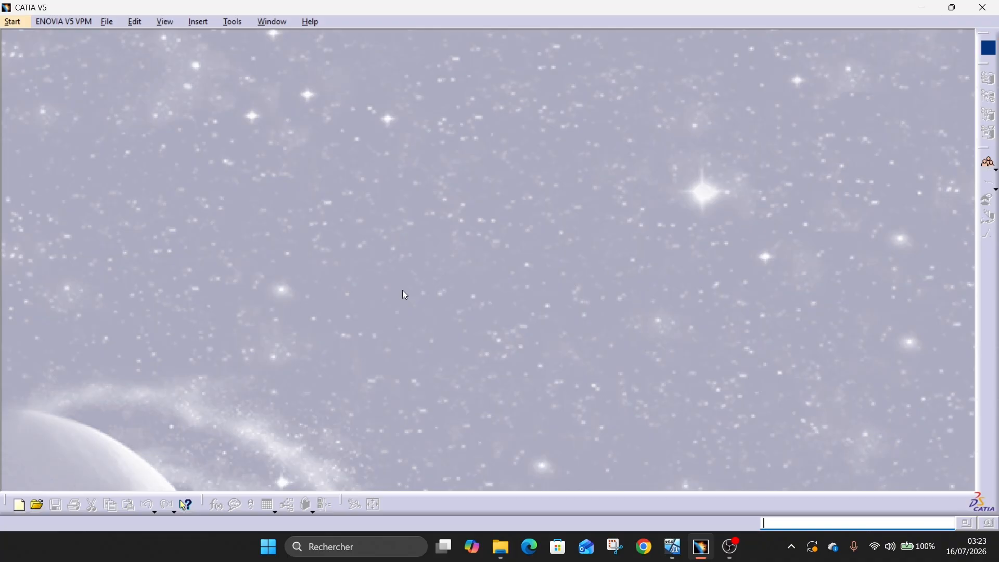
# Step: Open the Gripper Rotation Servo Connector - middle-outer PDF from the PLANS folder, check its dimensions, and return to CATIA
pyautogui.click(501, 546)
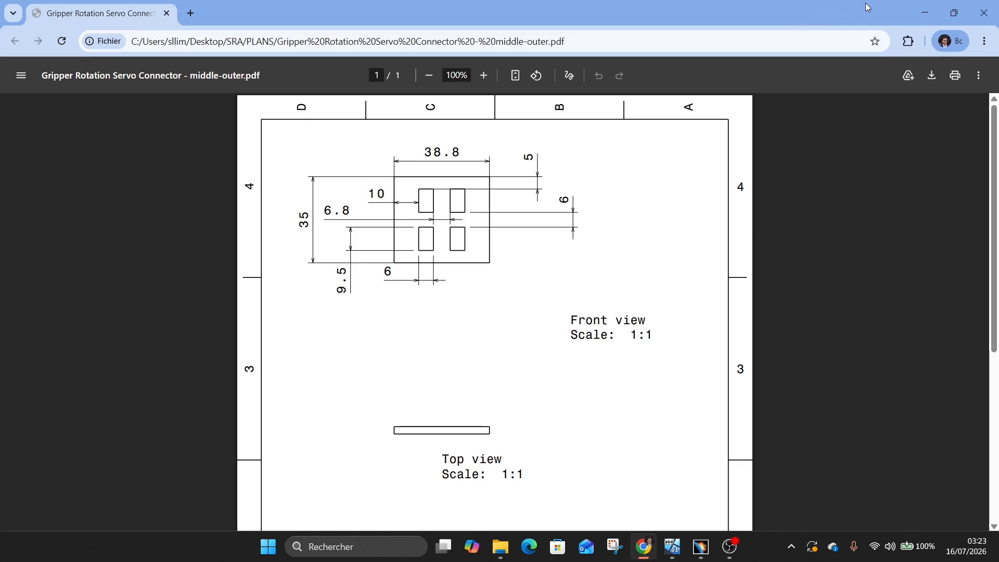
pyautogui.click(919, 12)
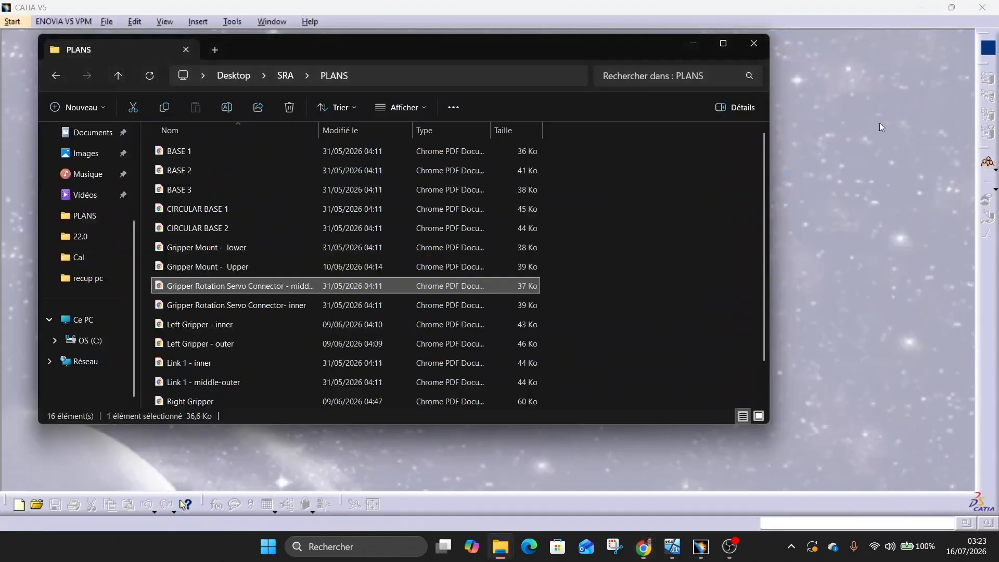
pyautogui.click(695, 43)
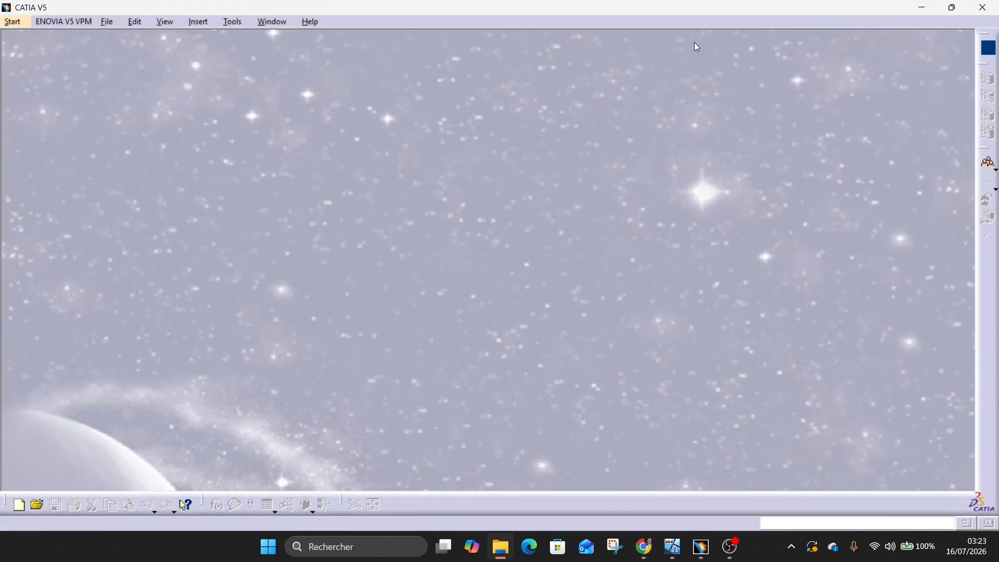
# Step: Create a new Part document
pyautogui.click(109, 22)
pyautogui.click(120, 36)
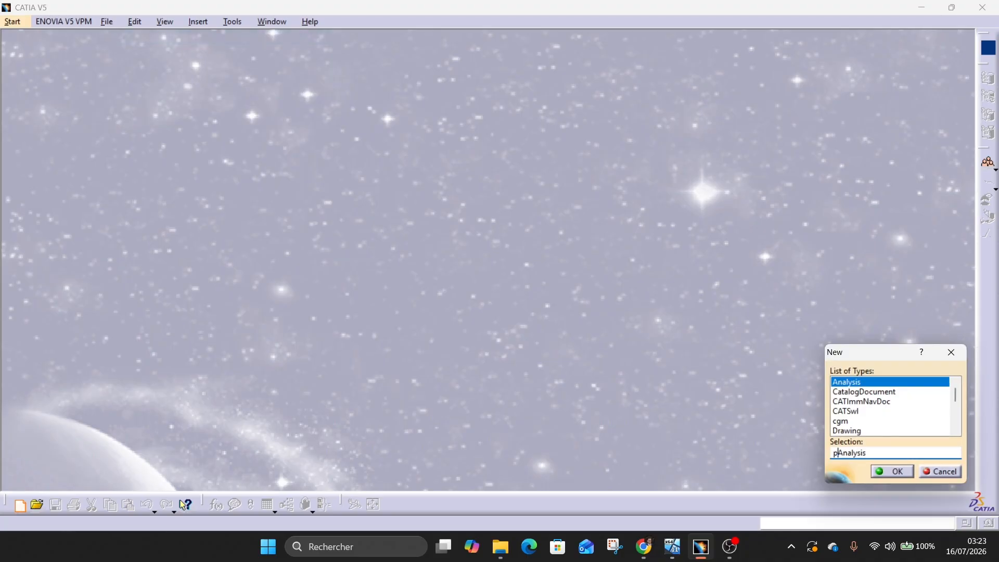
pyautogui.press('p')
pyautogui.press('Return')
pyautogui.press('Return')
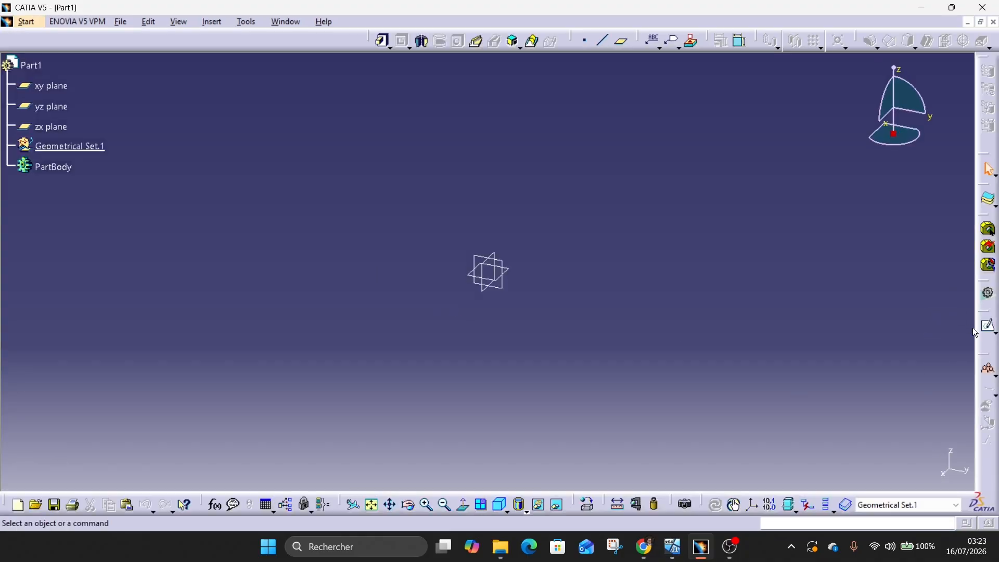
# Step: Start a sketch on the yz plane and draw a rectangle from the origin, about 102 by 73 mm
pyautogui.click(987, 326)
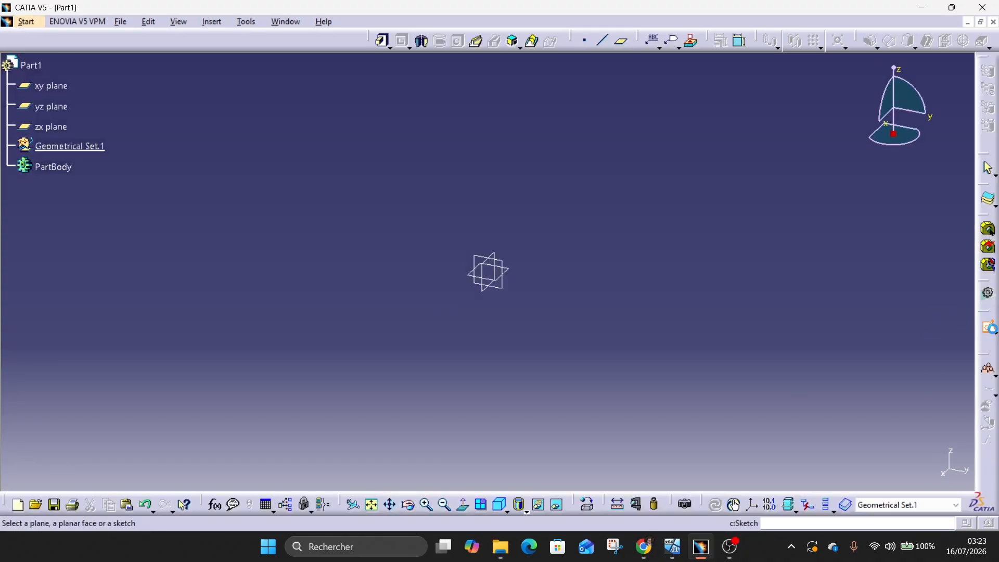
pyautogui.click(503, 291)
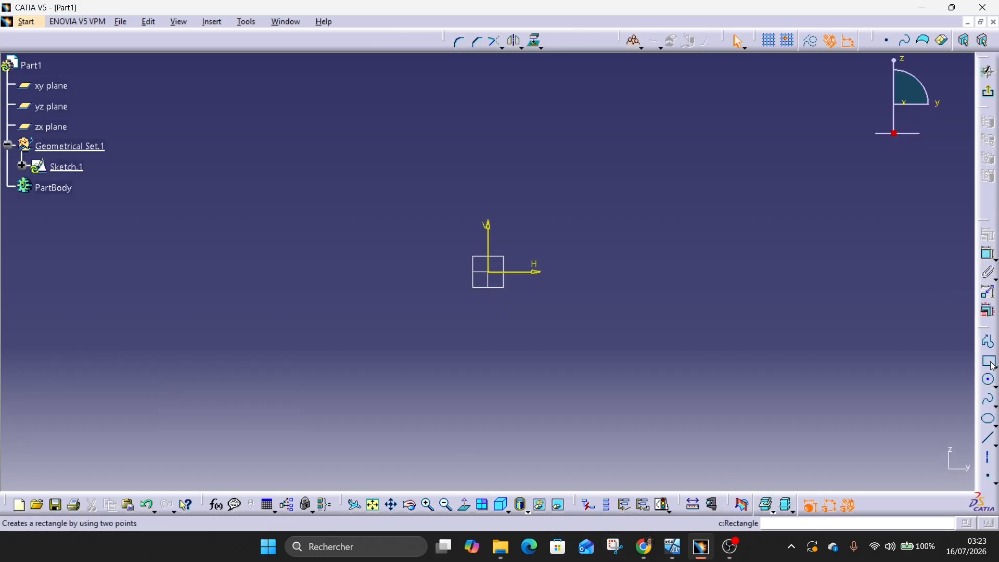
pyautogui.click(988, 360)
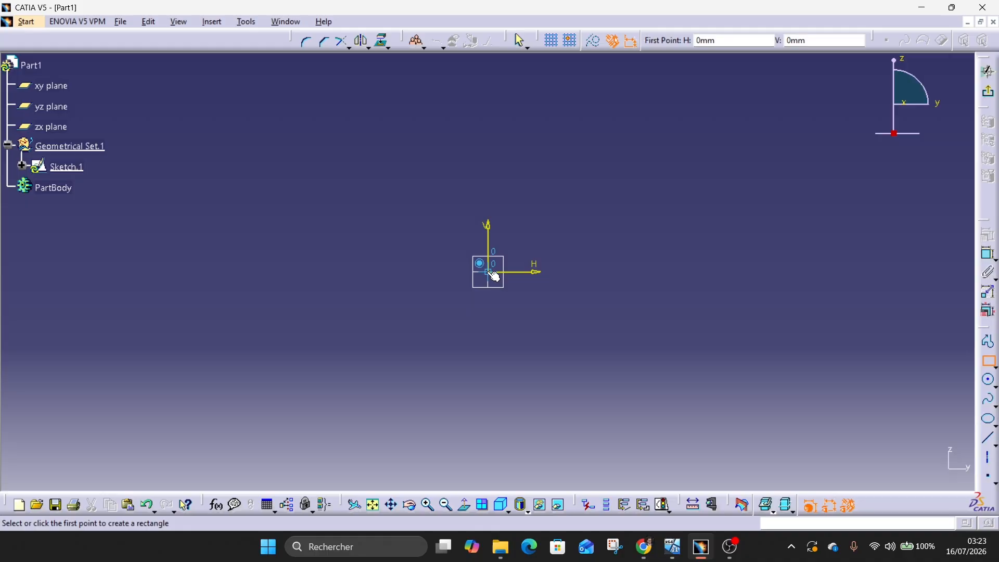
pyautogui.click(488, 272)
pyautogui.click(676, 139)
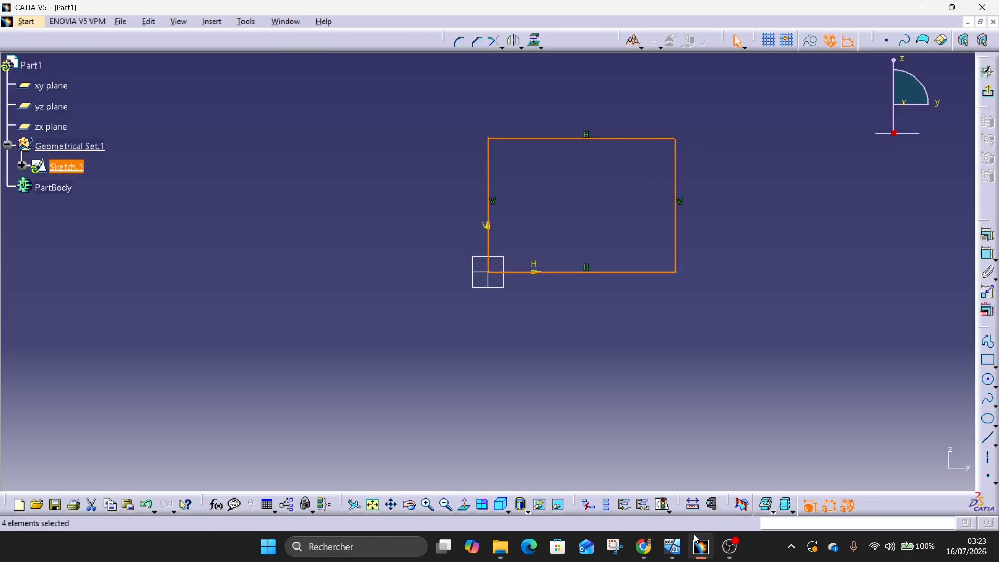
# Step: Check the PDF drawing for the plate's size and constrain the rectangle's right side to a length of 35 mm
pyautogui.click(643, 549)
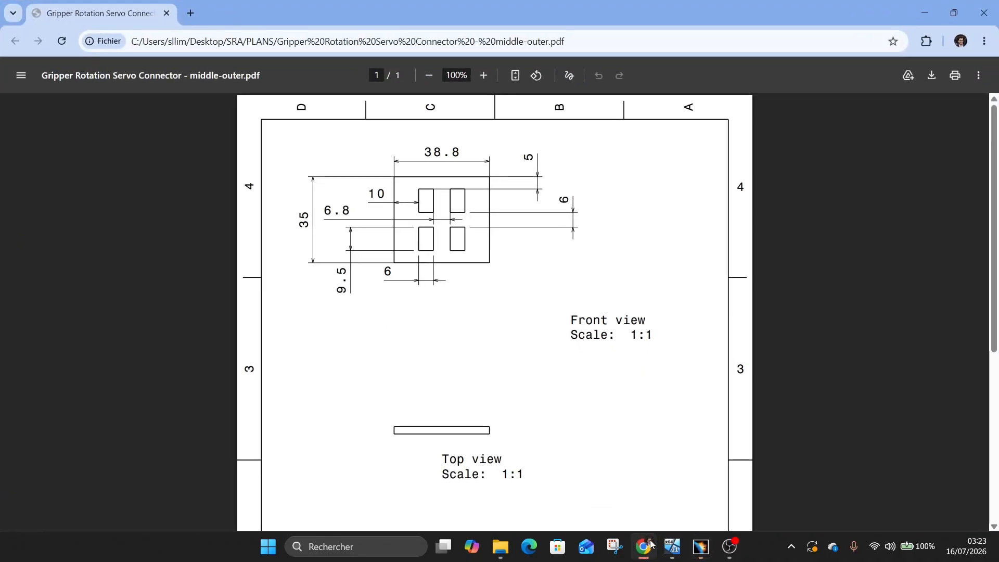
pyautogui.click(650, 544)
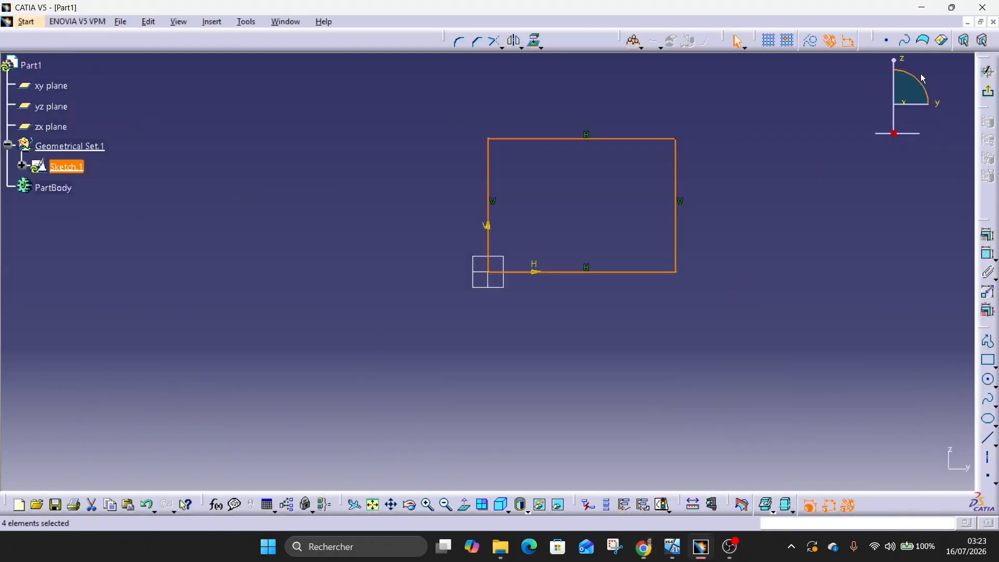
pyautogui.click(989, 235)
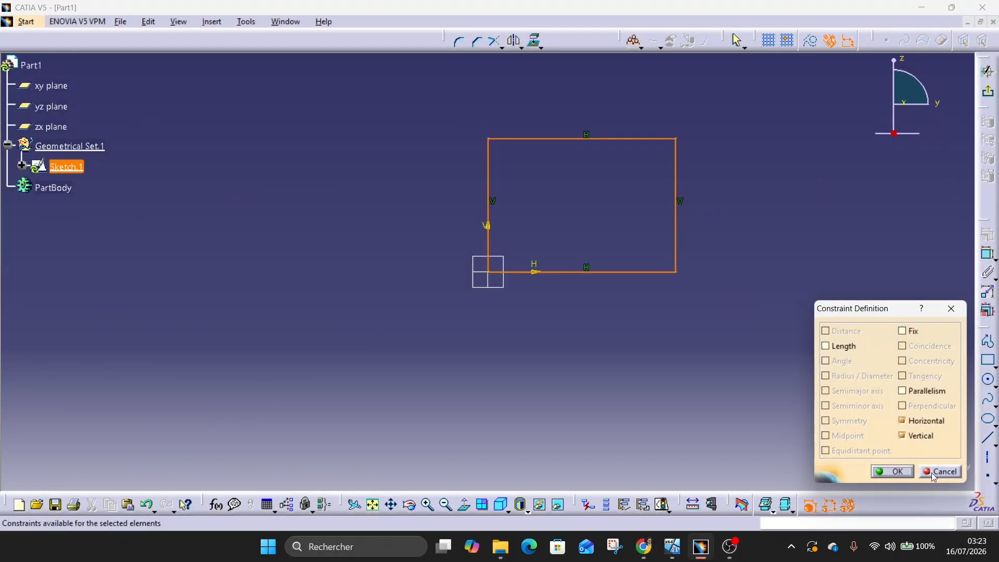
pyautogui.click(891, 471)
pyautogui.click(991, 256)
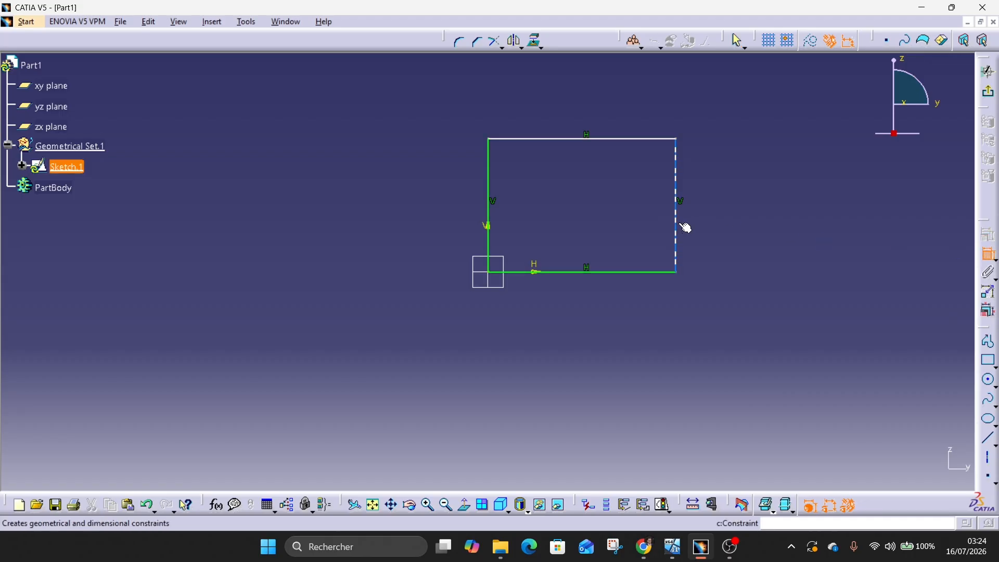
pyautogui.click(684, 225)
pyautogui.click(743, 208)
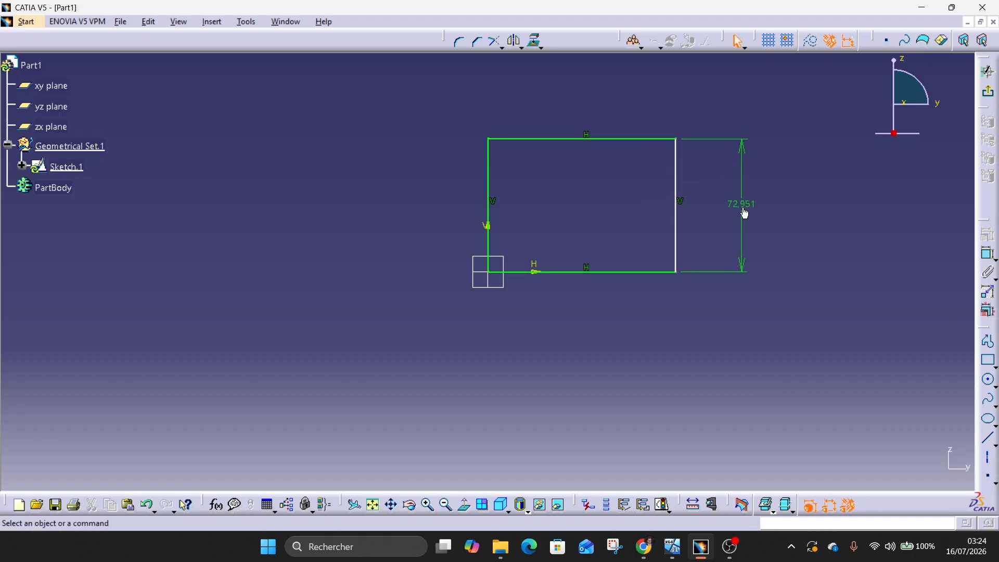
pyautogui.doubleClick(741, 202)
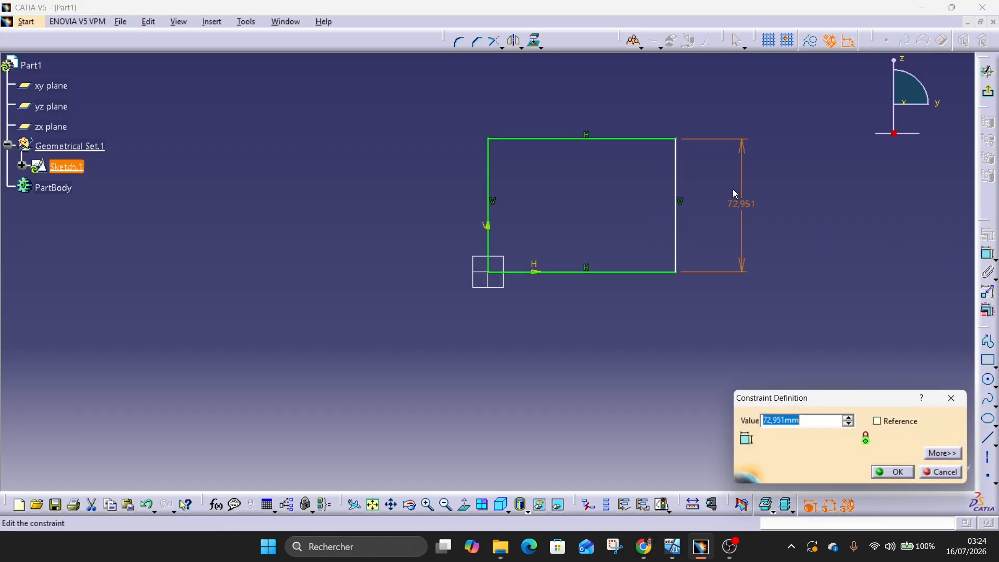
pyautogui.write('35')
pyautogui.press('Return')
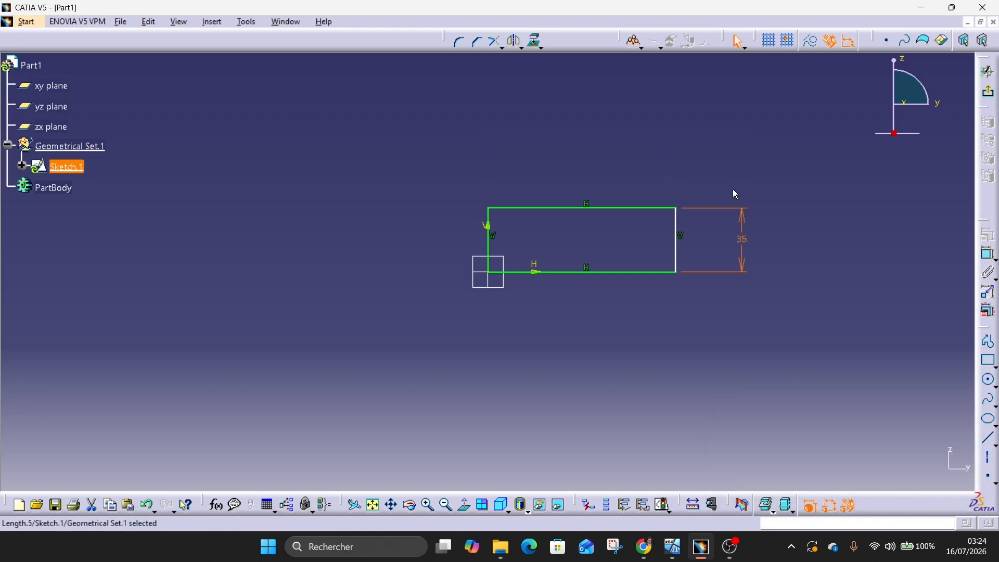
# Step: Constrain the rectangle's top side to a length of 38.8 mm
pyautogui.click(988, 254)
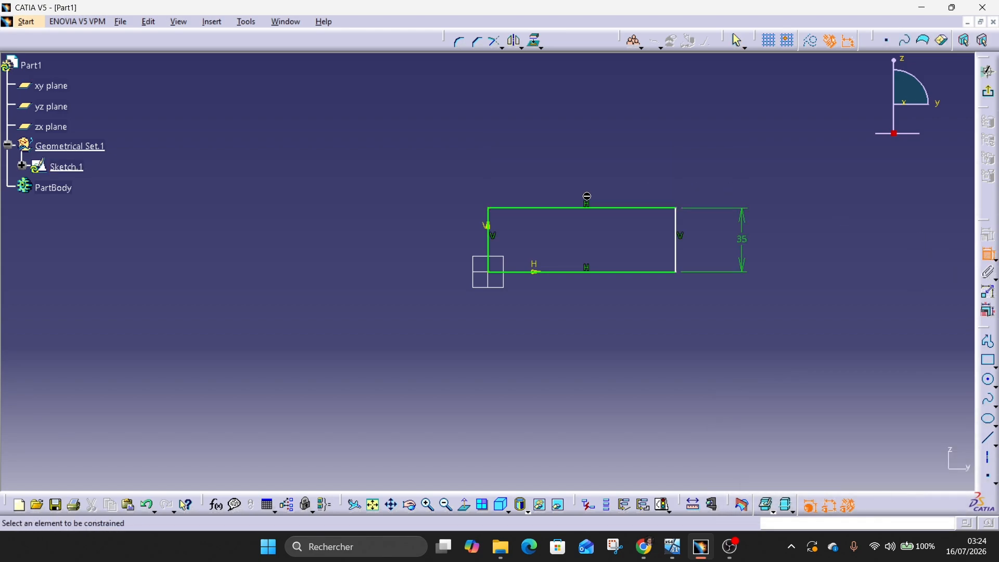
pyautogui.click(593, 209)
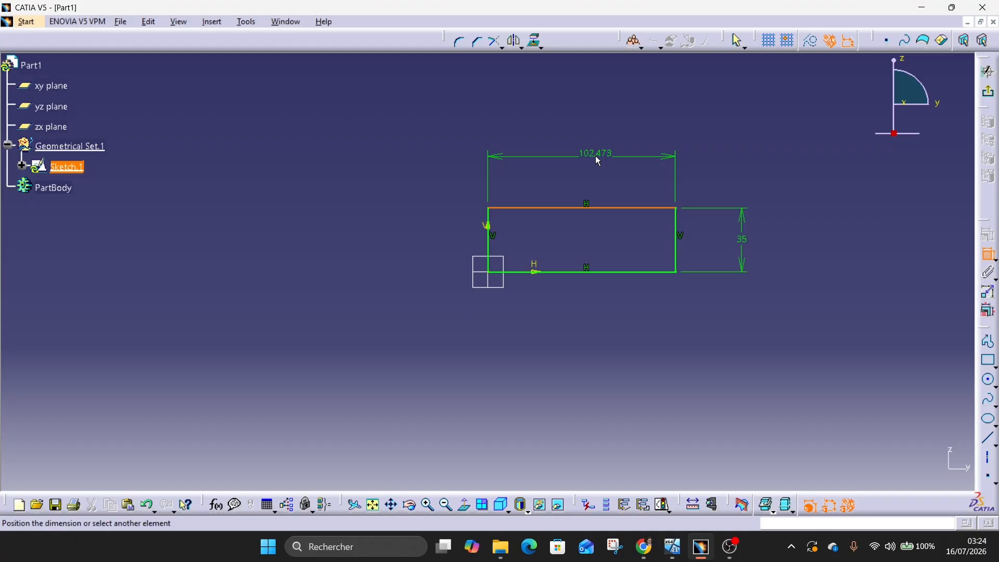
pyautogui.doubleClick(602, 156)
pyautogui.write('38.8')
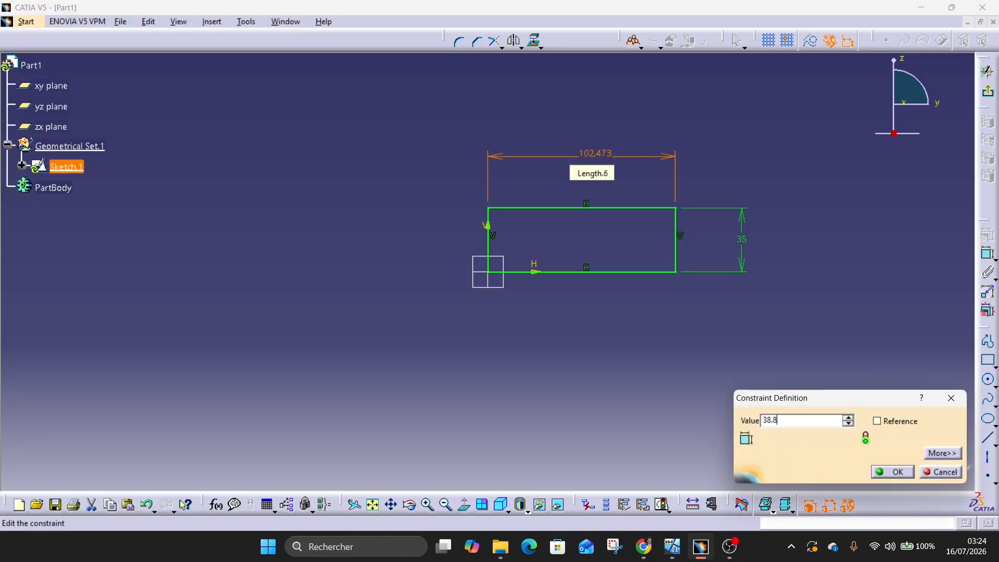
pyautogui.press('Return')
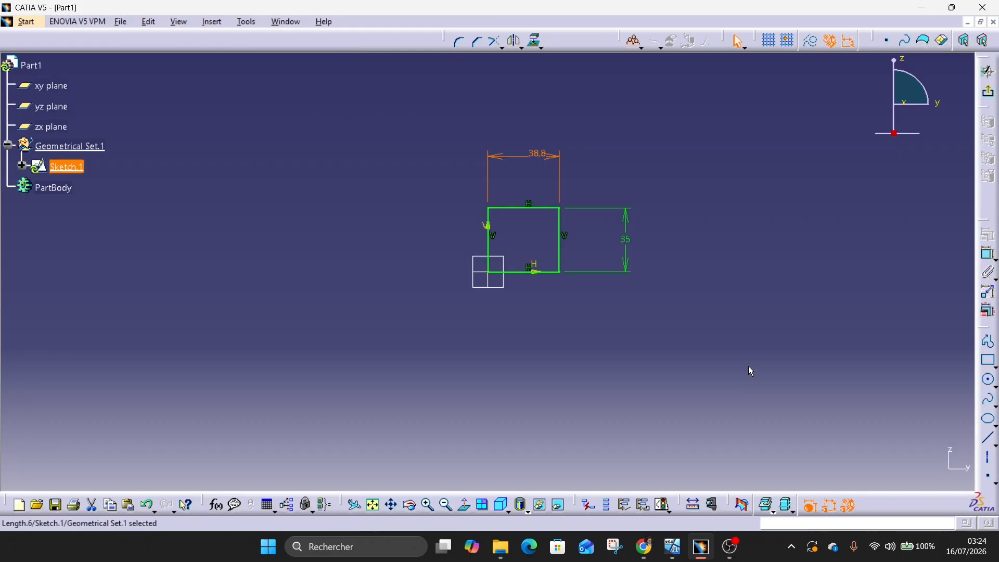
# Step: Consult the PDF drawing and sketch a small rectangle about 4.7 mm wide inside the plate outline, near its upper-left corner
pyautogui.click(641, 554)
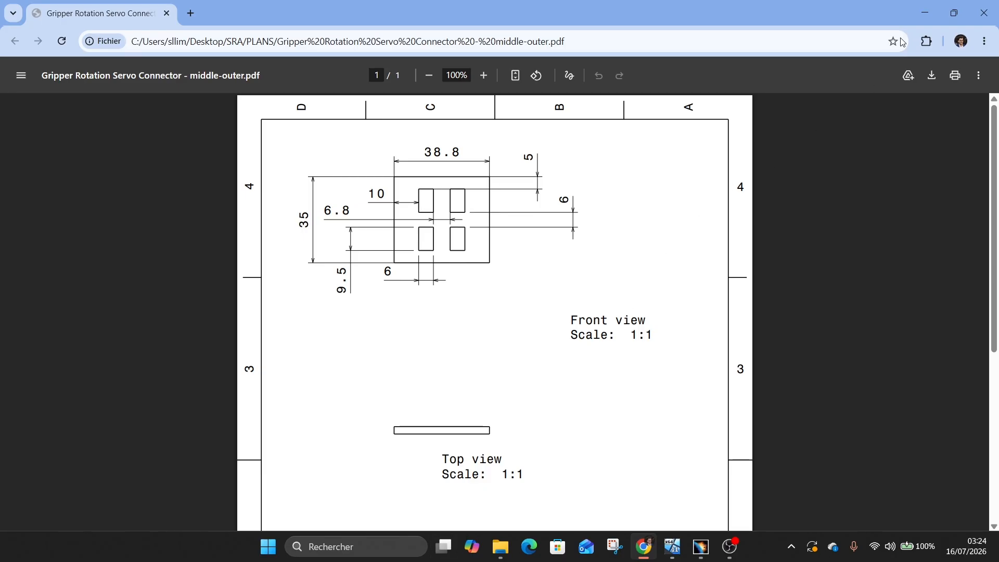
pyautogui.click(913, 4)
pyautogui.click(987, 361)
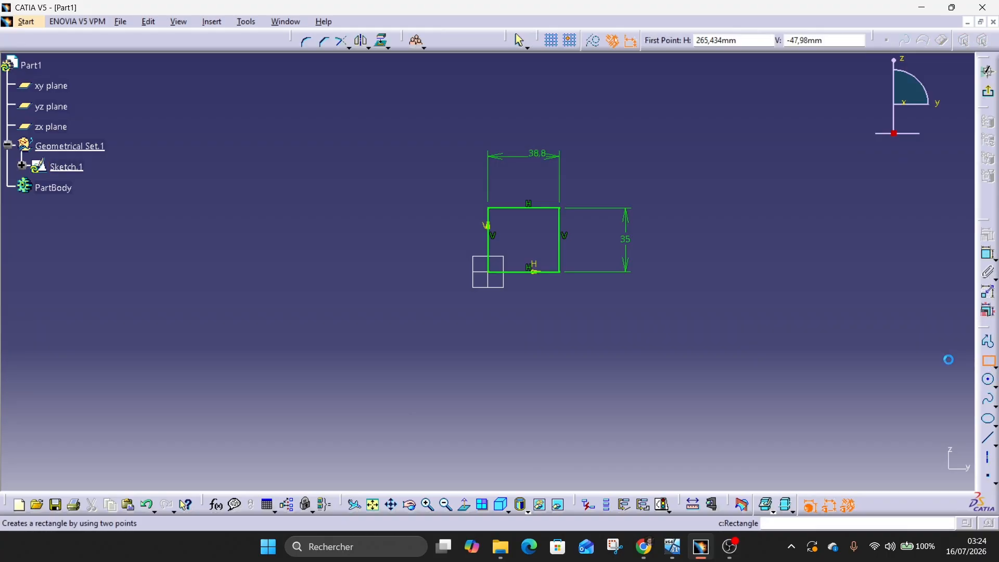
pyautogui.moveTo(515, 231)
pyautogui.keyDown('ctrl'); pyautogui.mouseDown(button='middle')
pyautogui.moveTo(526, 217)
pyautogui.moveTo(537, 94)
pyautogui.moveTo(599, 312)
pyautogui.moveTo(596, 190)
pyautogui.moveTo(409, 183)
pyautogui.mouseUp(button='middle'); pyautogui.keyUp('ctrl')
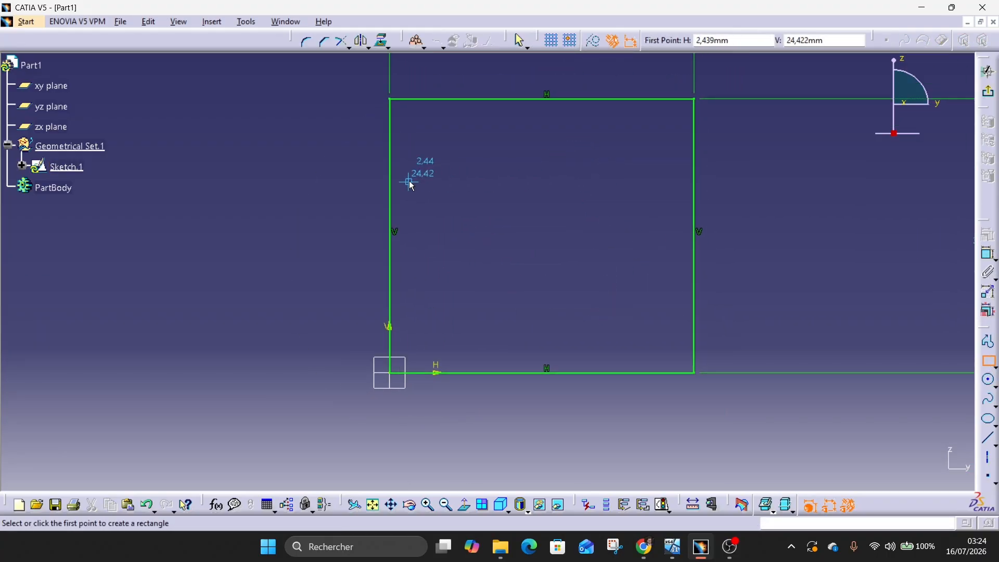
pyautogui.click(442, 144)
pyautogui.click(480, 201)
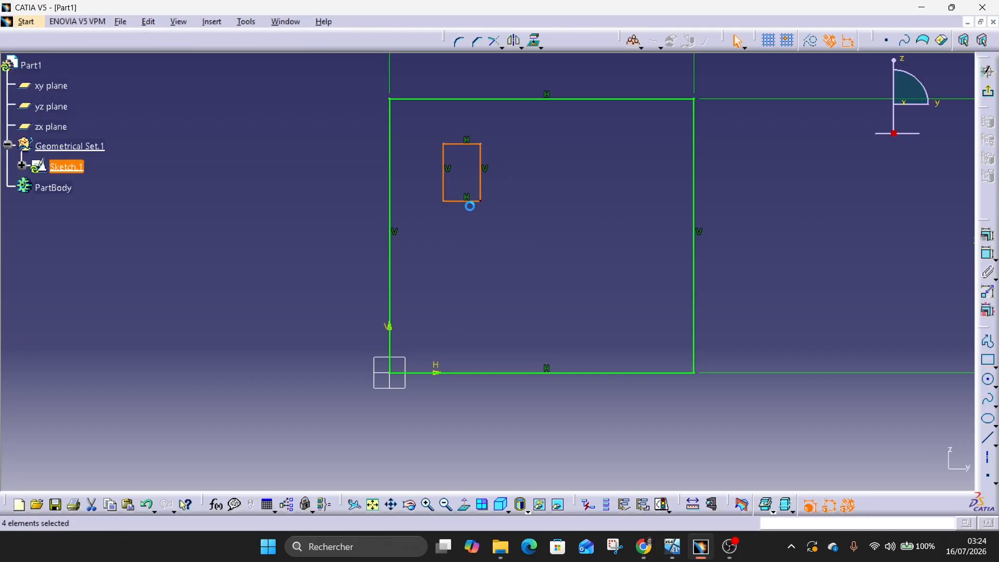
# Step: Look up the cutout's position in the PDF drawing and constrain its left side 10 mm from the plate's left edge
pyautogui.click(636, 549)
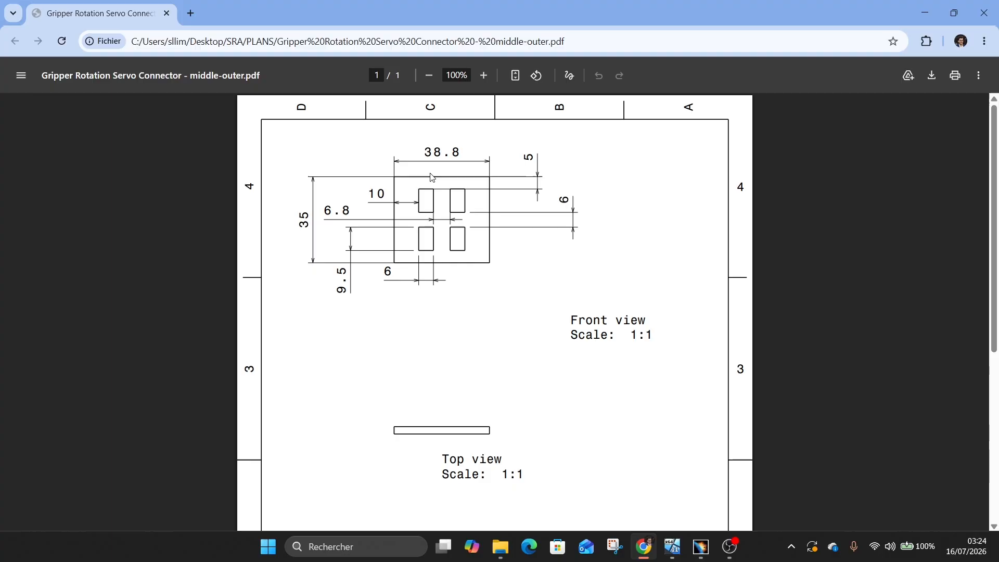
pyautogui.click(925, 13)
pyautogui.click(989, 256)
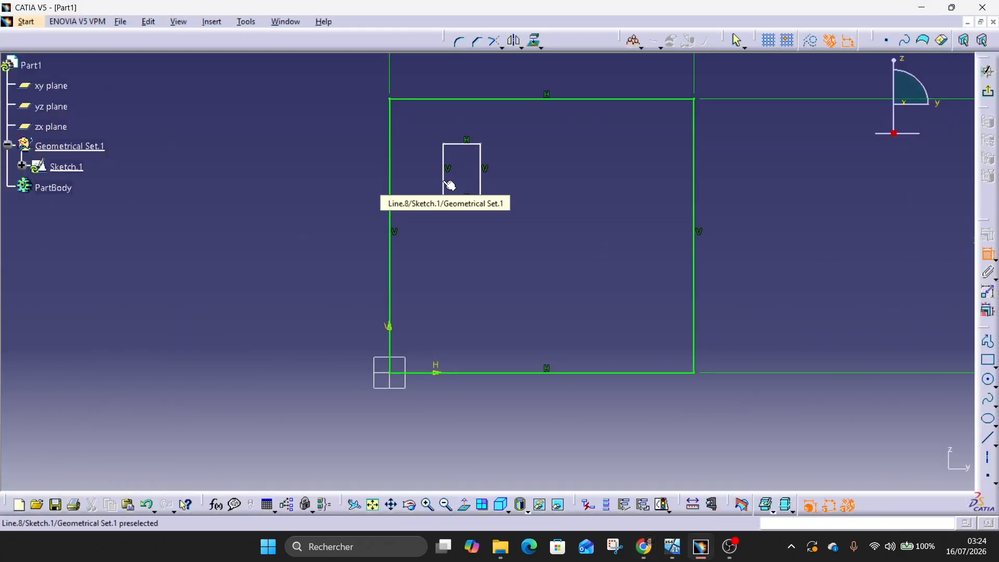
pyautogui.click(445, 185)
pyautogui.click(391, 182)
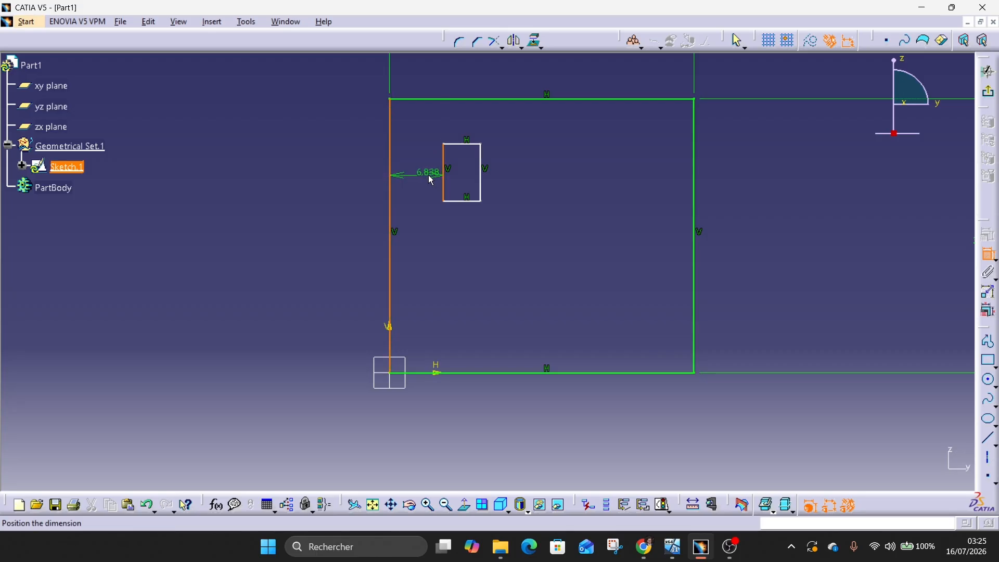
pyautogui.click(290, 185)
pyautogui.doubleClick(289, 187)
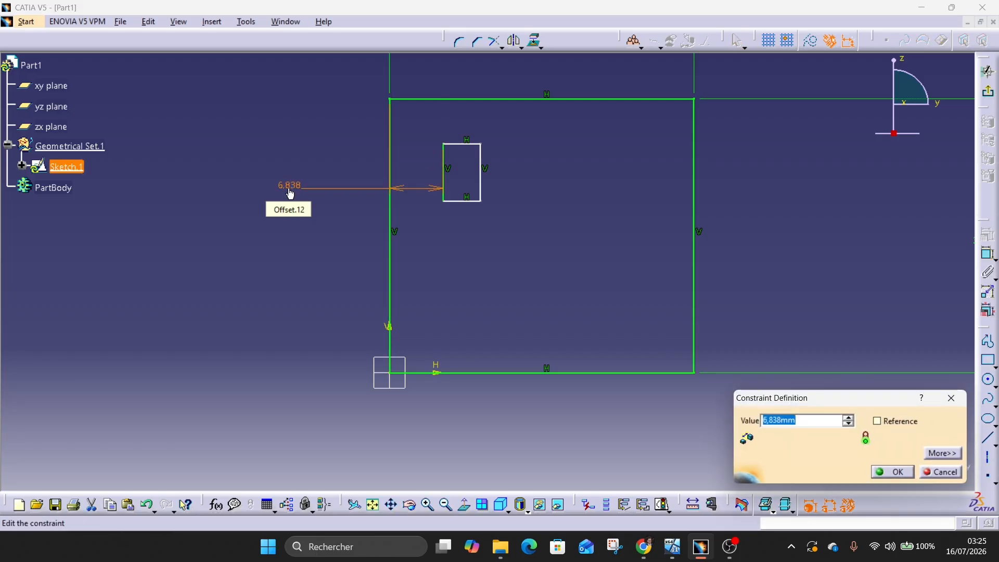
pyautogui.write('10')
pyautogui.press('Return')
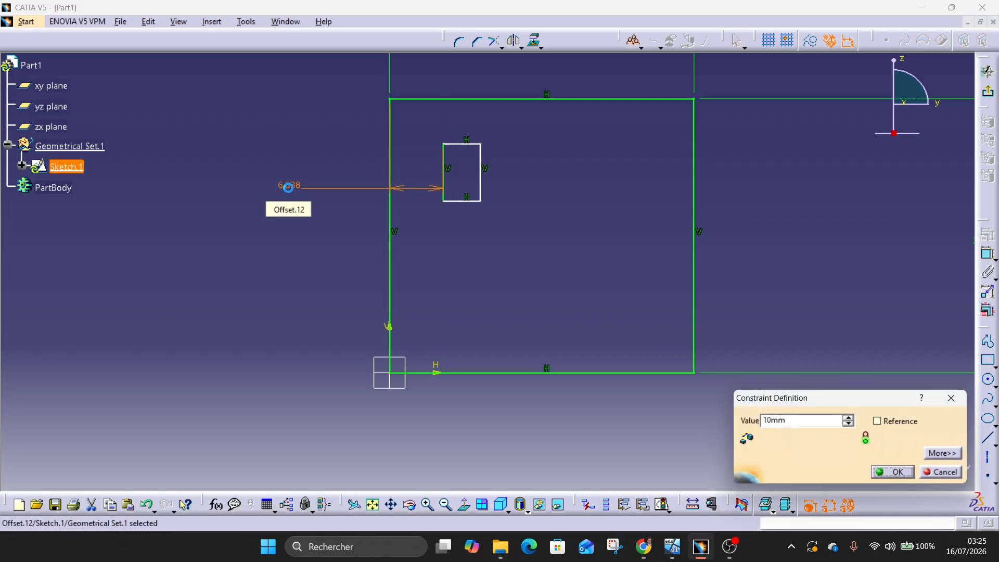
# Step: Constrain the small rectangle's top side 5 mm from the plate's top edge
pyautogui.click(487, 144)
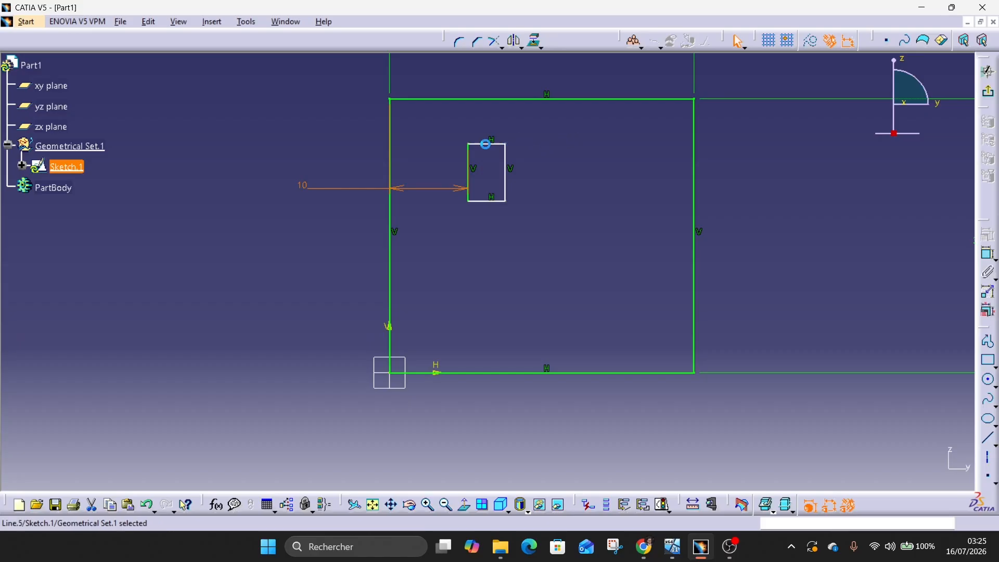
pyautogui.click(987, 253)
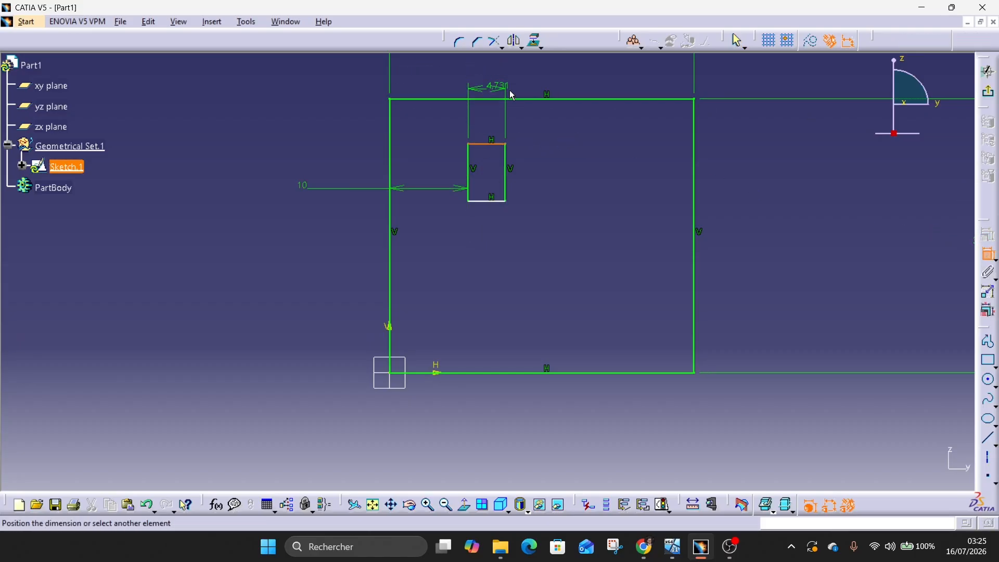
pyautogui.click(523, 99)
pyautogui.click(237, 95)
pyautogui.doubleClick(236, 95)
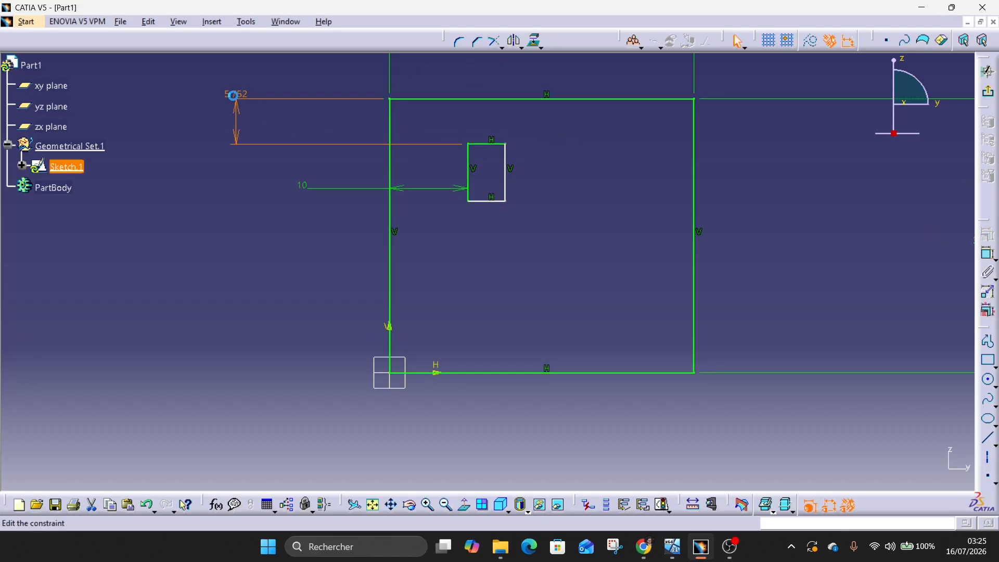
pyautogui.write('5mm')
pyautogui.press('Return')
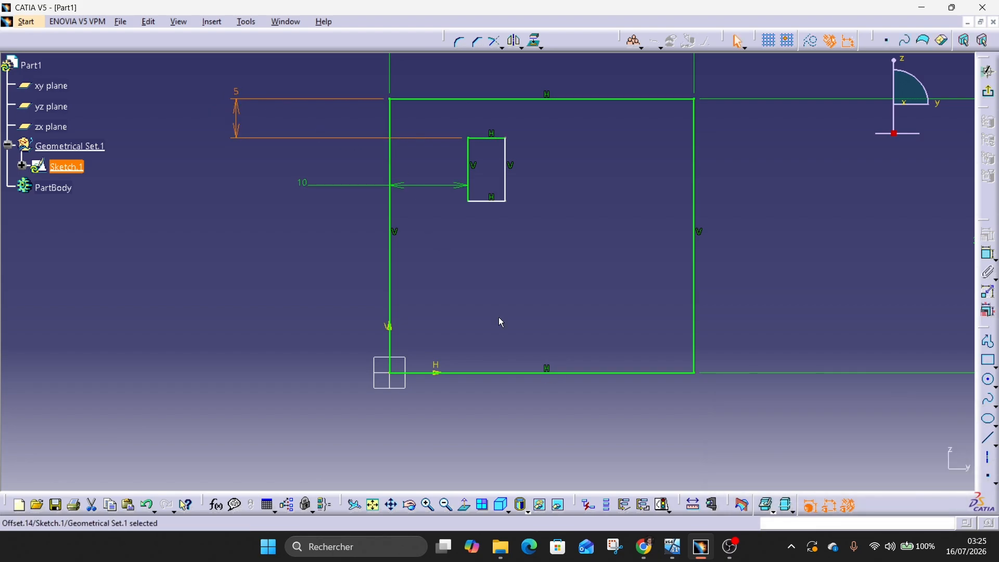
# Step: Check the cutout's size in the PDF drawing and constrain the small rectangle's left side to a length of 9.5 mm
pyautogui.click(643, 549)
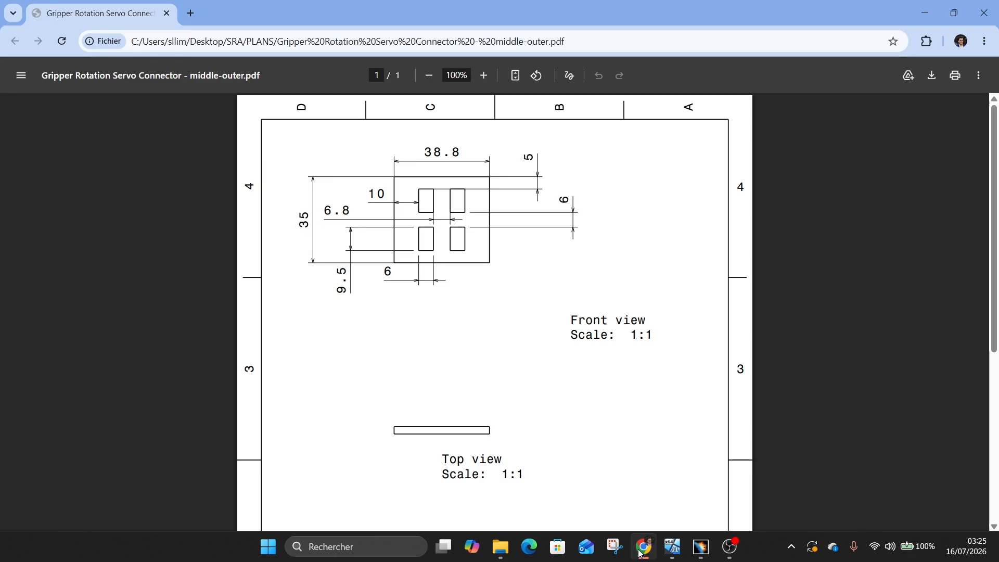
pyautogui.click(640, 551)
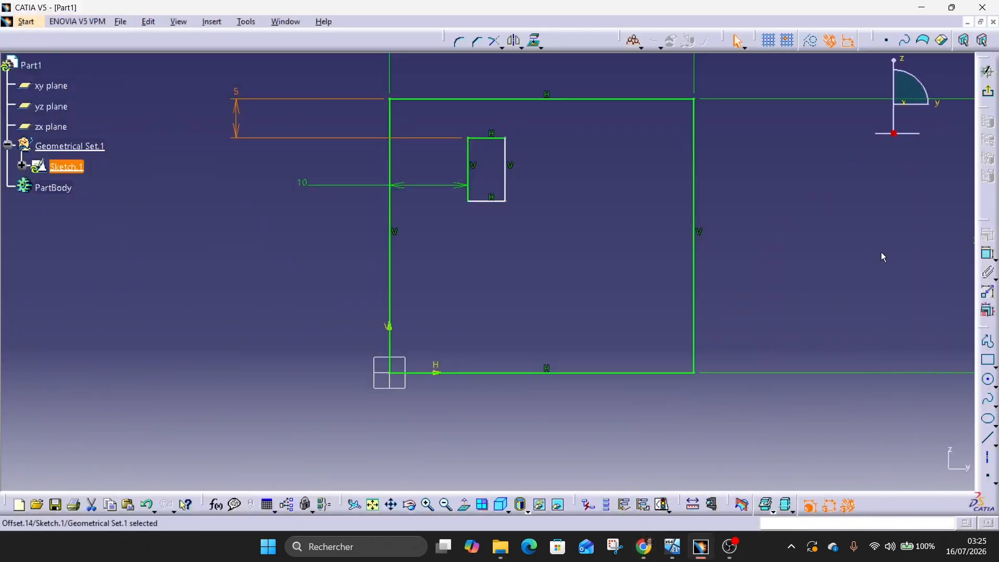
pyautogui.click(988, 254)
pyautogui.click(469, 159)
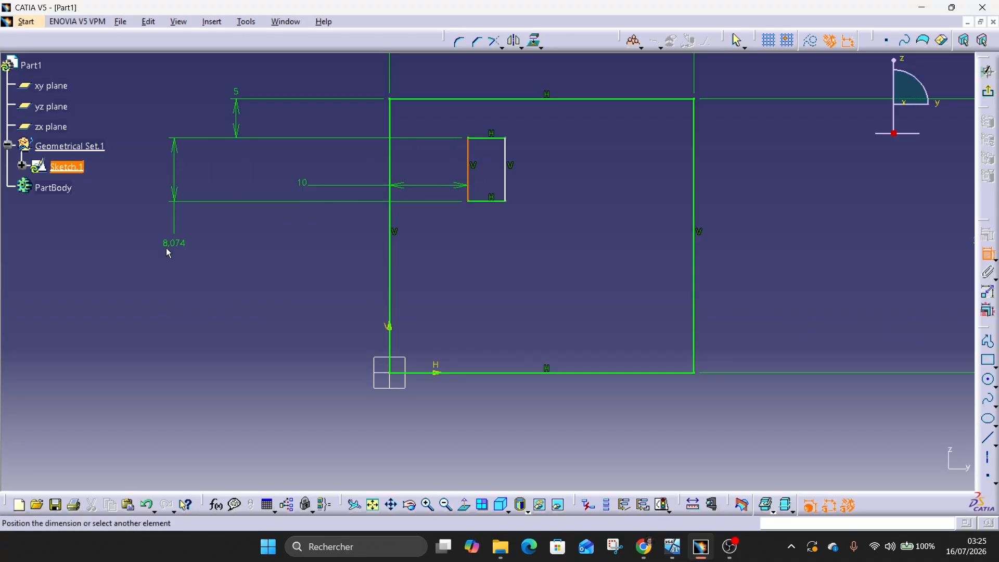
pyautogui.click(202, 241)
pyautogui.doubleClick(200, 232)
pyautogui.write('9')
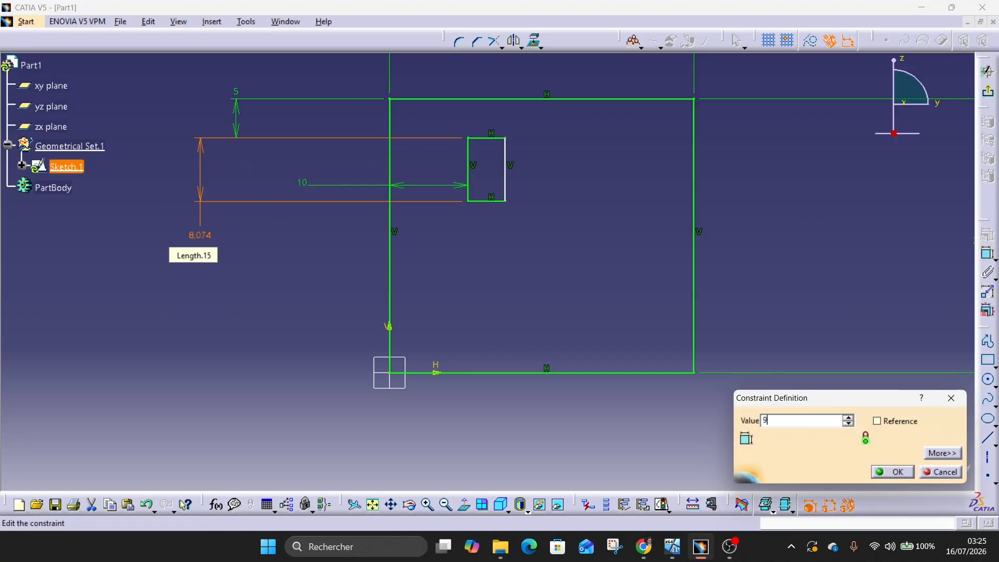
pyautogui.write('.5')
pyautogui.press('Return')
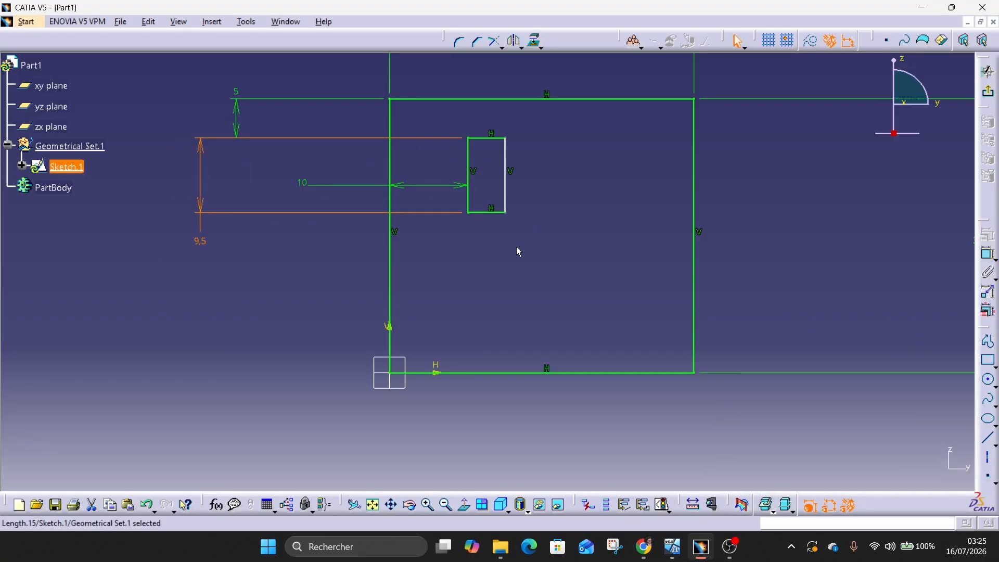
# Step: Constrain the small rectangle's bottom side to a length of 6 mm
pyautogui.click(987, 254)
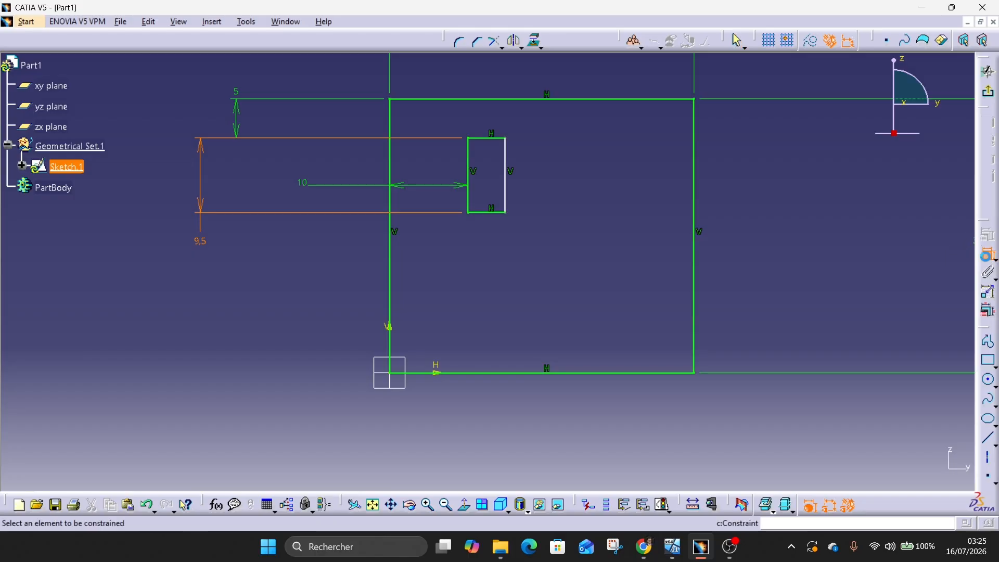
pyautogui.click(496, 215)
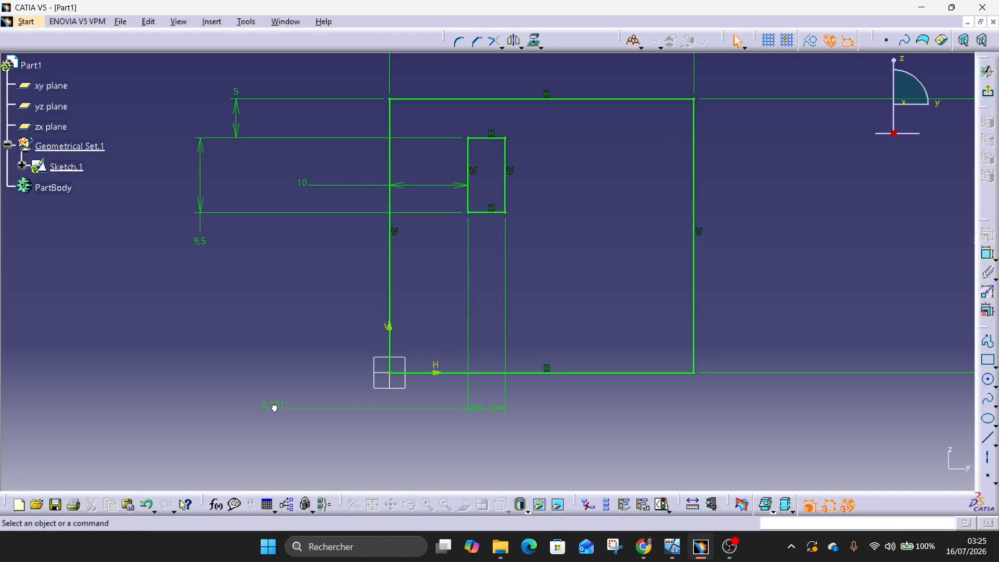
pyautogui.click(272, 409)
pyautogui.doubleClick(270, 412)
pyautogui.write('6')
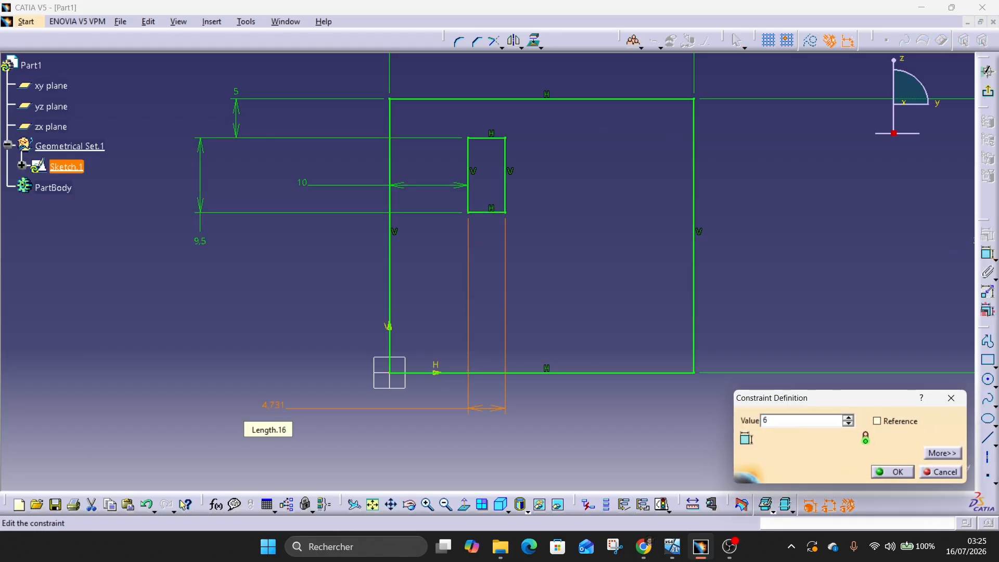
pyautogui.press('Return')
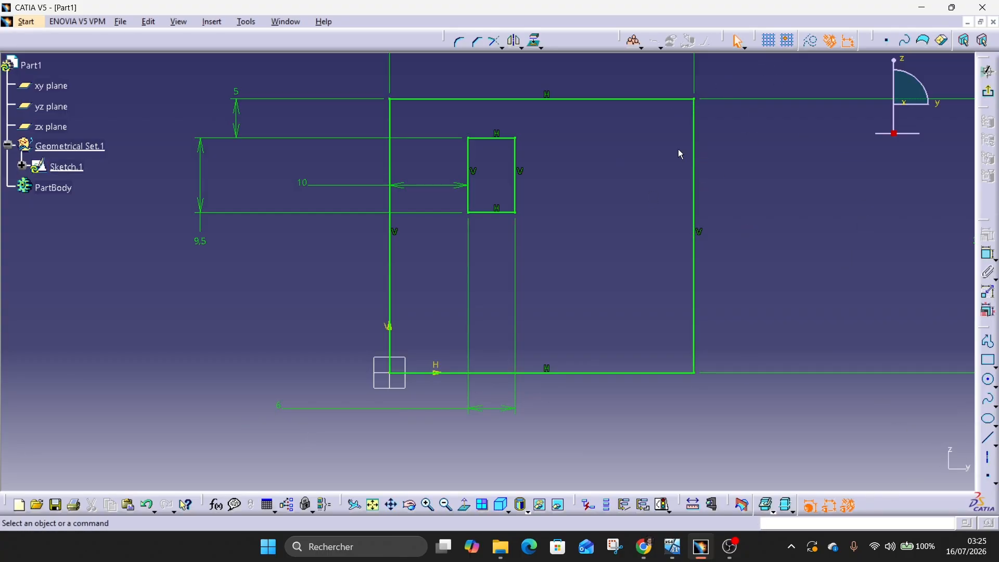
pyautogui.moveTo(566, 138); pyautogui.dragTo(429, 246)
pyautogui.click(523, 47)
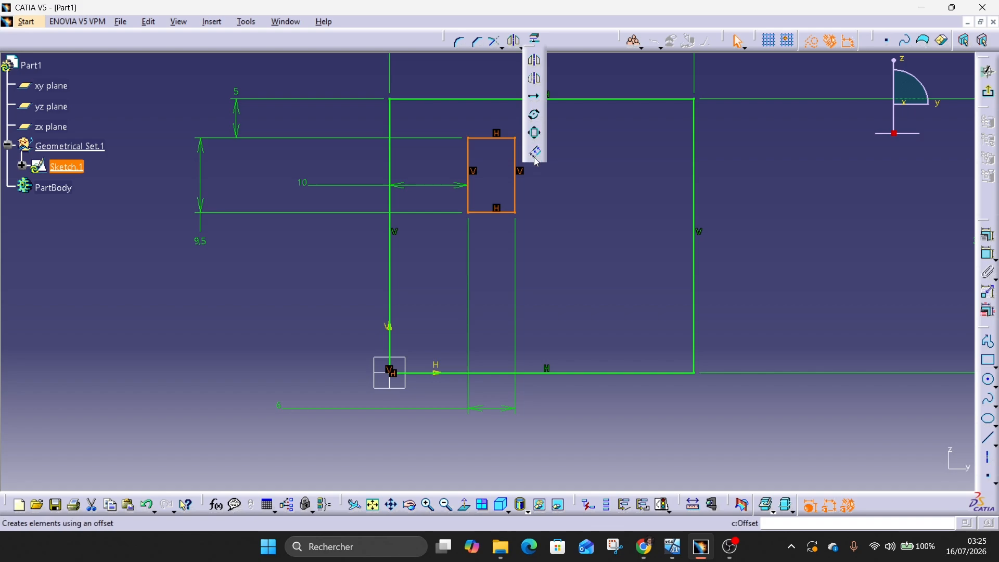
pyautogui.click(536, 153)
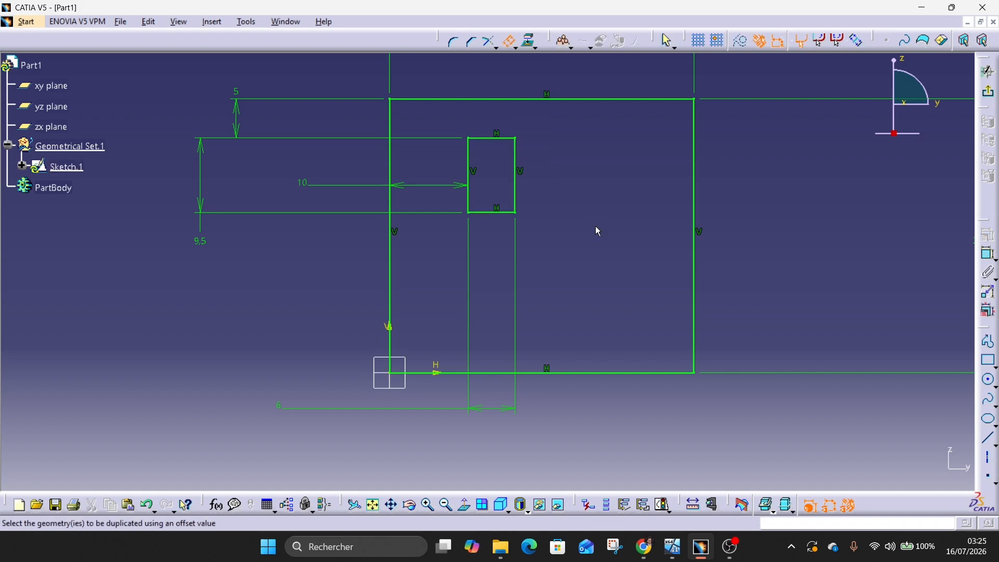
pyautogui.click(515, 208)
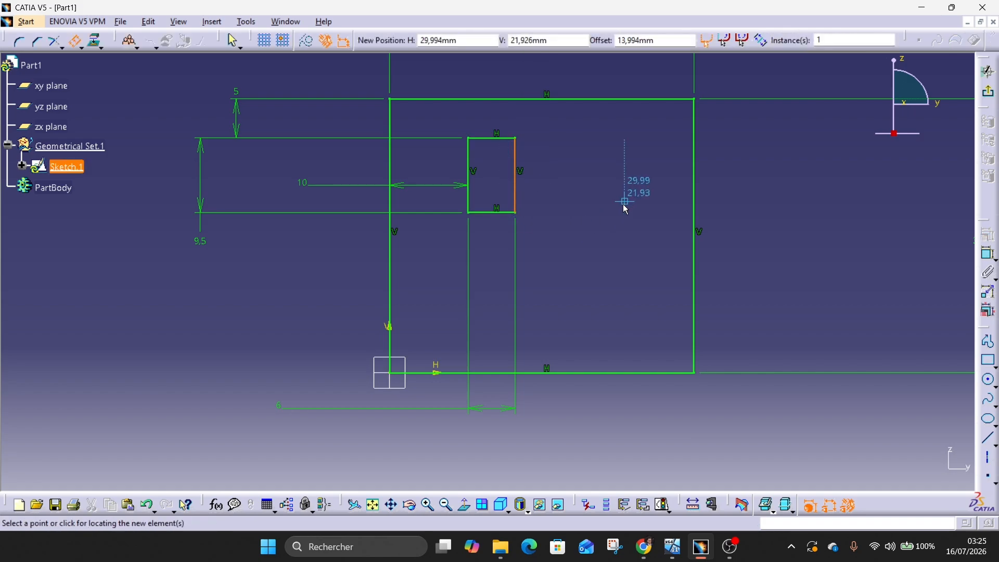
pyautogui.press('Escape')
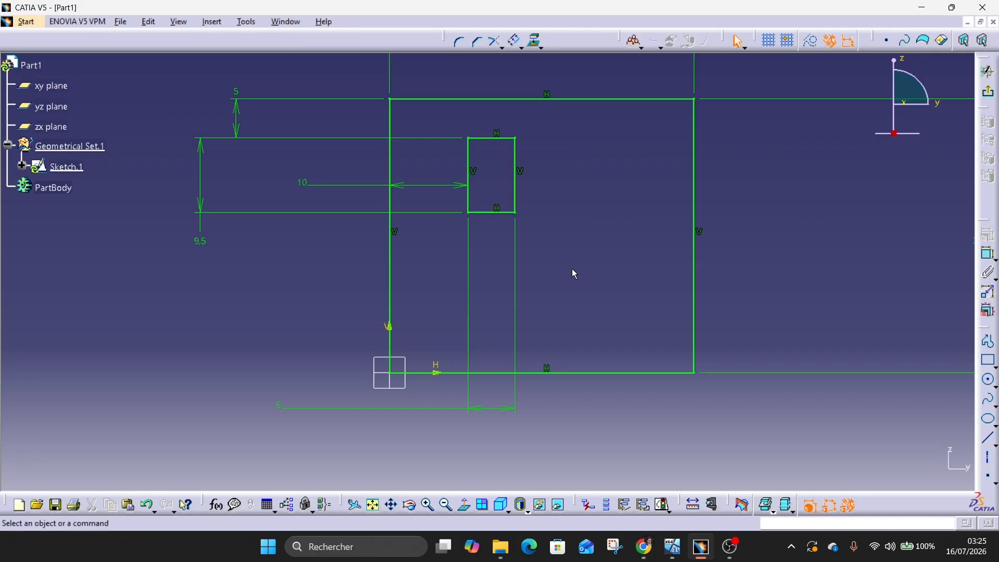
pyautogui.click(544, 51)
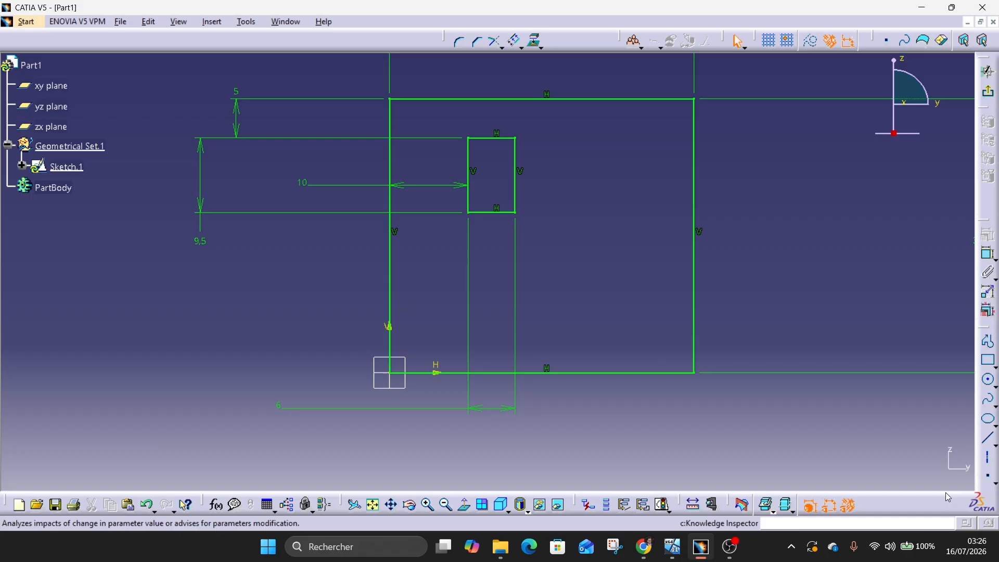
# Step: Draw a vertical and a horizontal axis line through the middle of the plate, each running from edge to edge
pyautogui.click(990, 459)
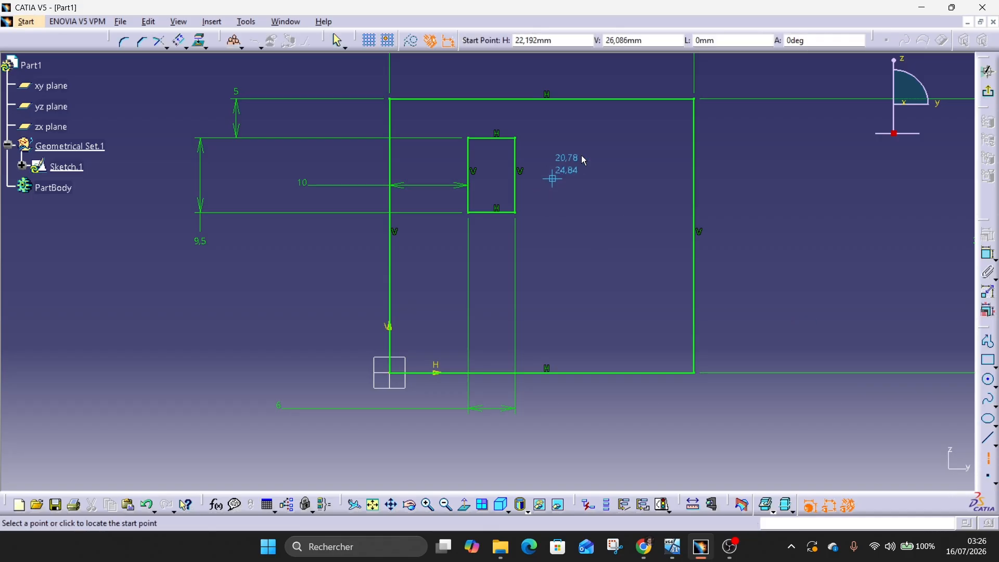
pyautogui.click(544, 99)
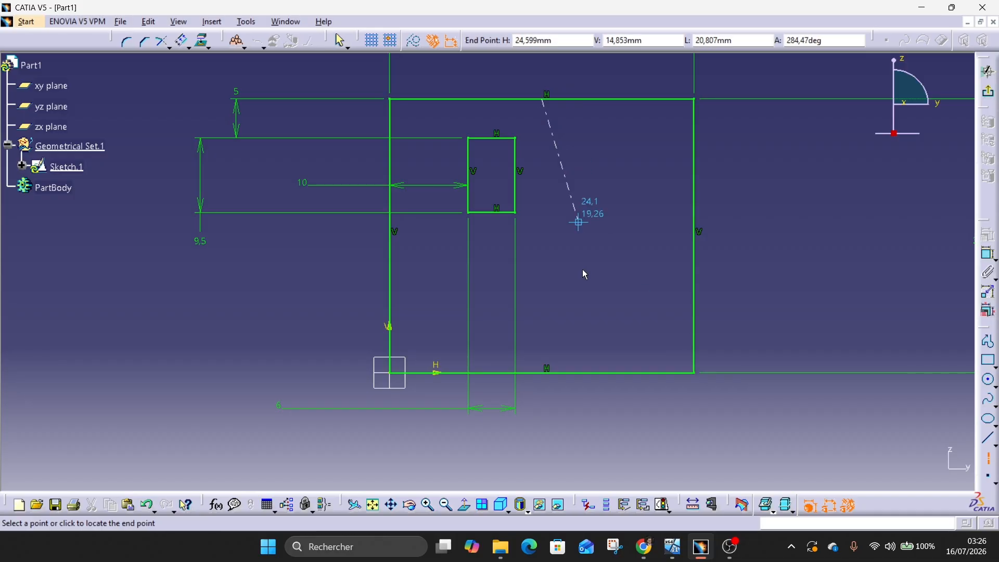
pyautogui.click(542, 373)
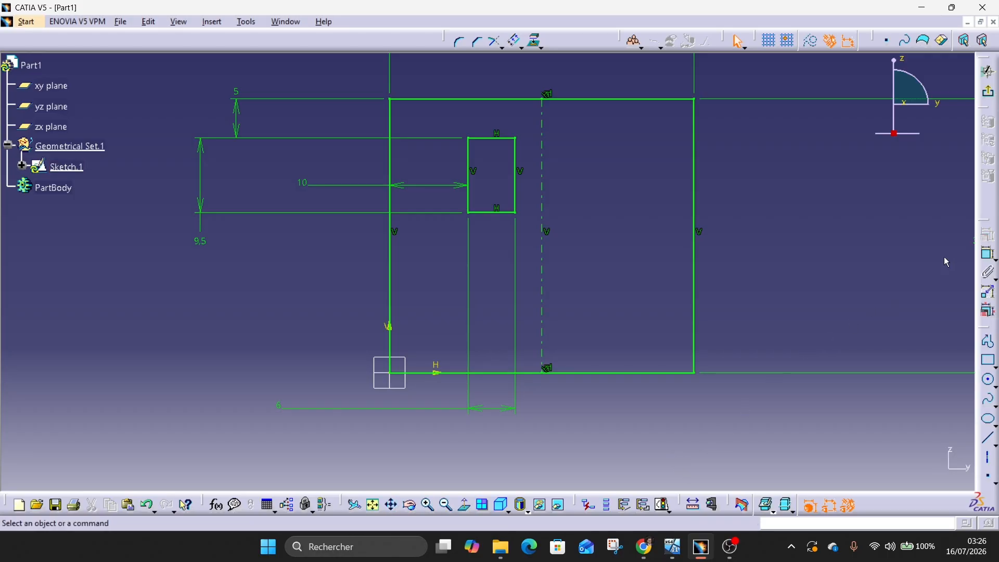
pyautogui.click(987, 458)
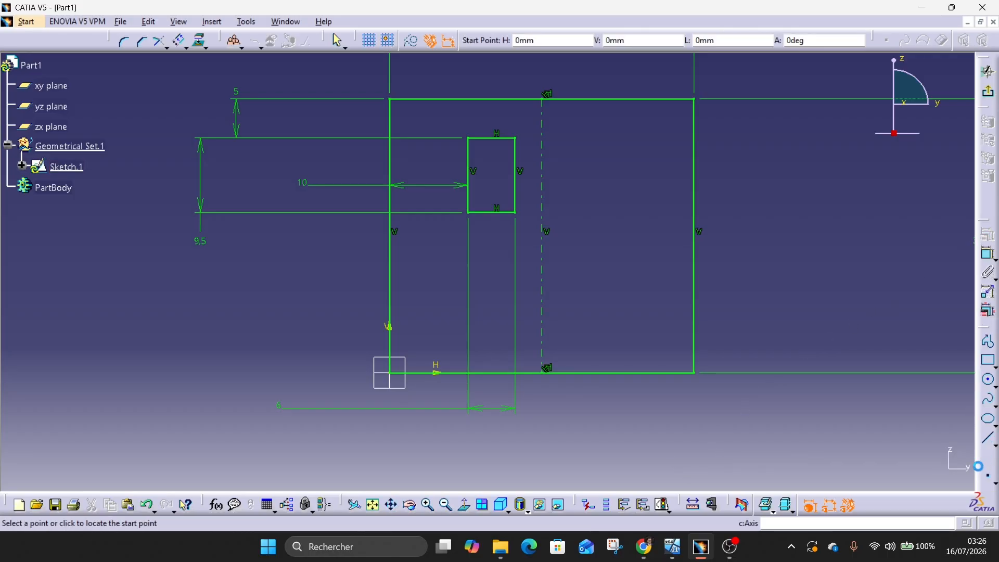
pyautogui.click(394, 237)
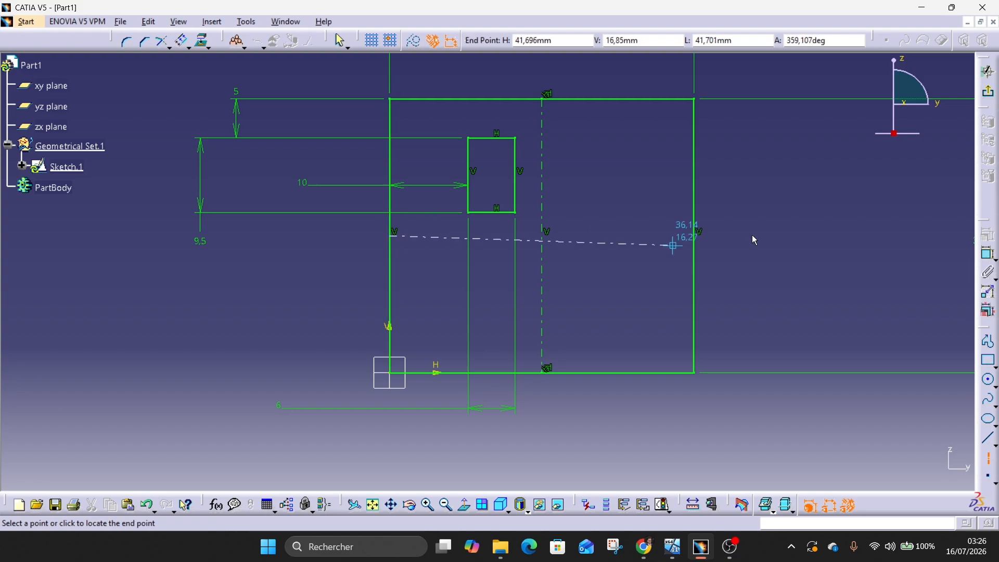
pyautogui.click(697, 237)
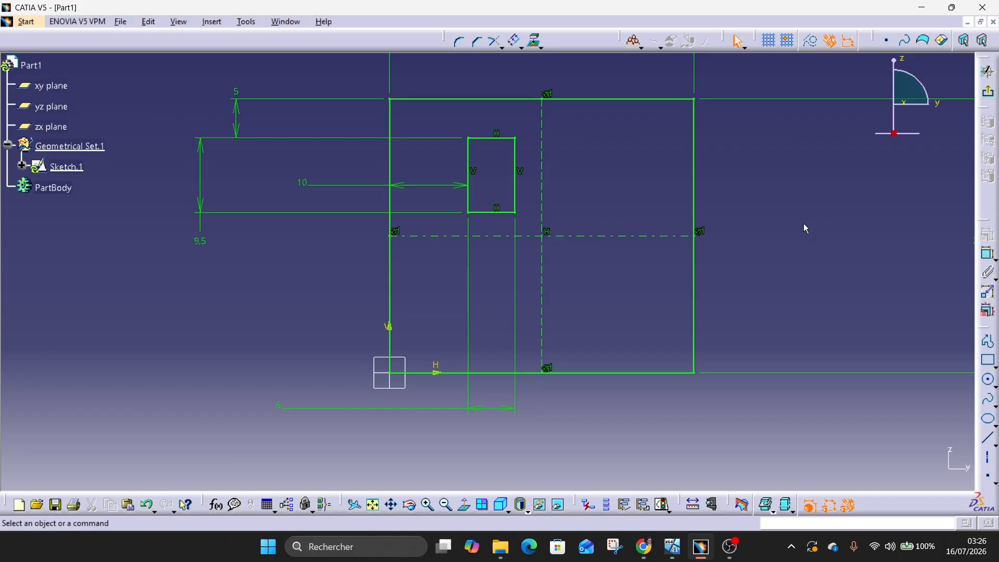
# Step: Mirror the small rectangle about the plate's vertical axis line
pyautogui.click(508, 47)
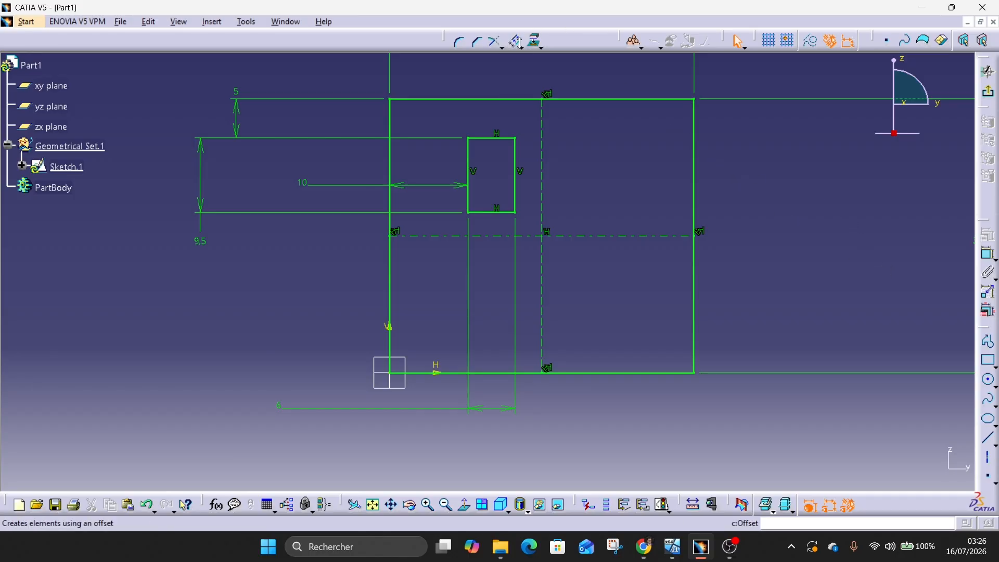
pyautogui.click(539, 45)
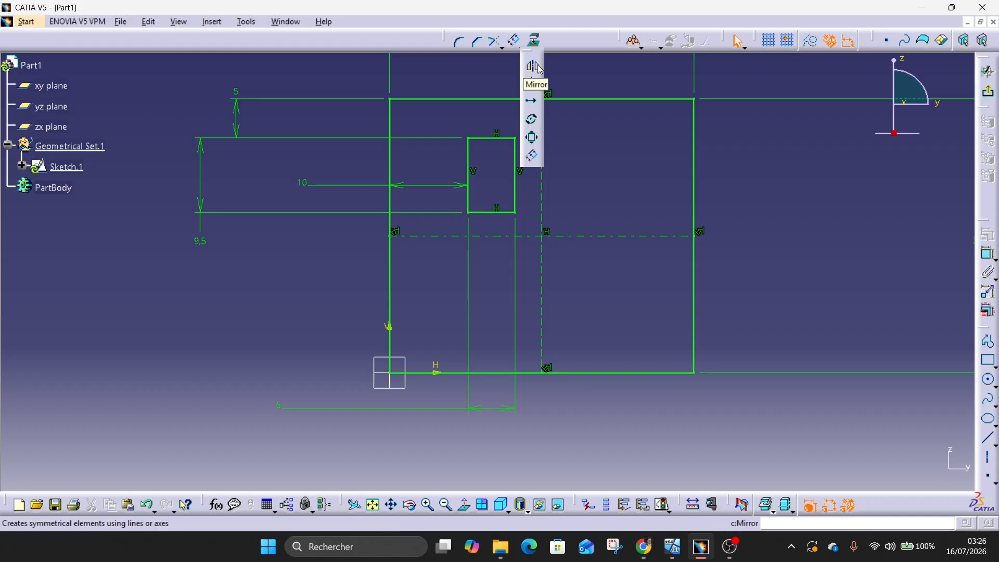
pyautogui.moveTo(444, 113); pyautogui.dragTo(538, 221)
pyautogui.click(543, 196)
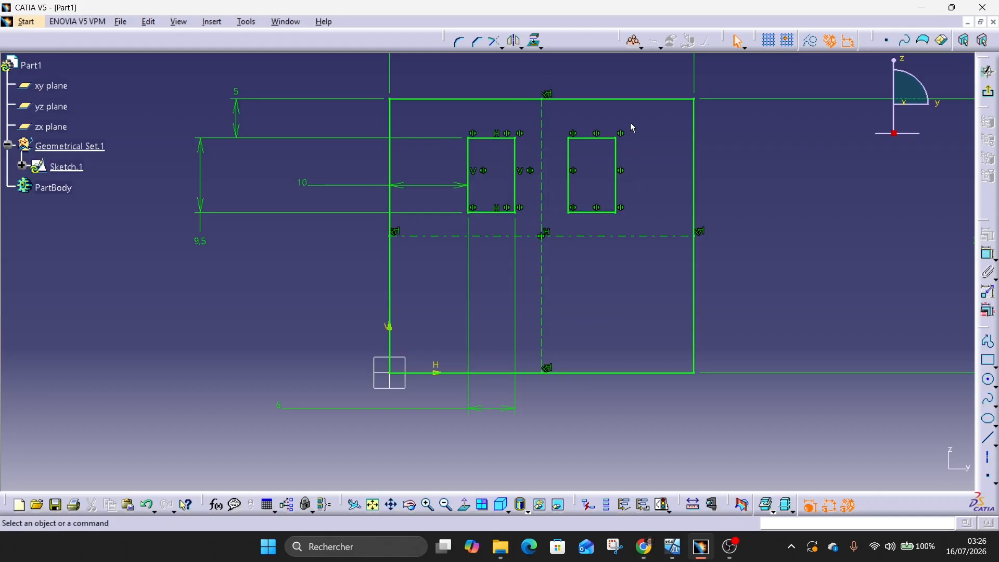
# Step: Mirror both upper cutout rectangles about the plate's horizontal axis line
pyautogui.moveTo(640, 125); pyautogui.dragTo(553, 226)
pyautogui.moveTo(449, 127); pyautogui.dragTo(459, 206)
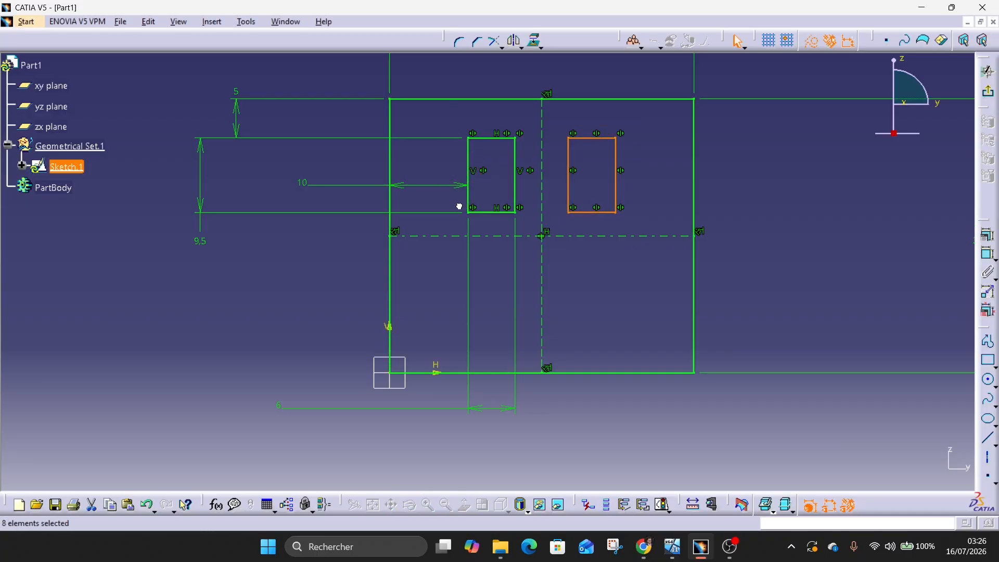
pyautogui.keyDown('ctrl'); pyautogui.moveTo(524, 231); pyautogui.dragTo(527, 227); pyautogui.keyUp('ctrl')
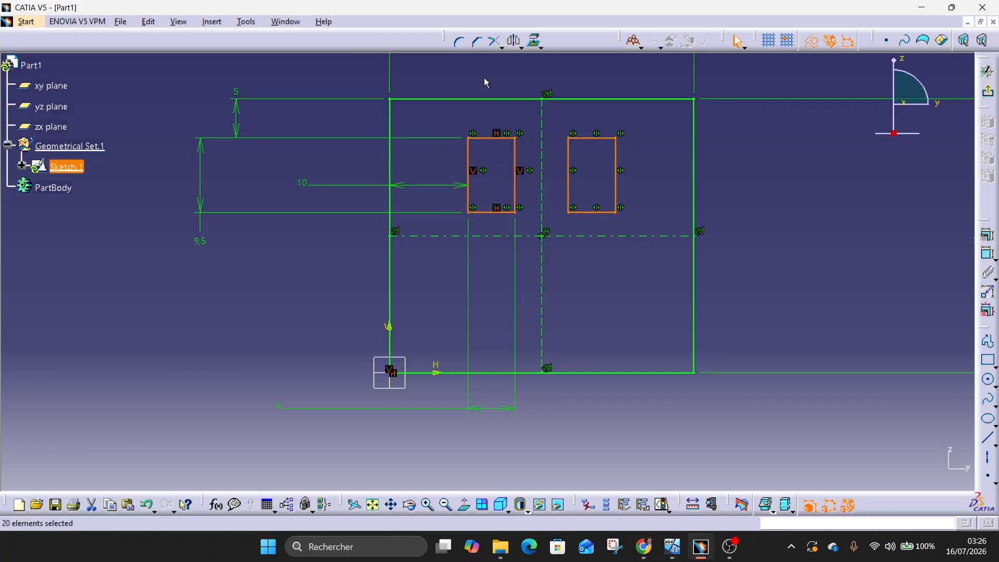
pyautogui.click(515, 42)
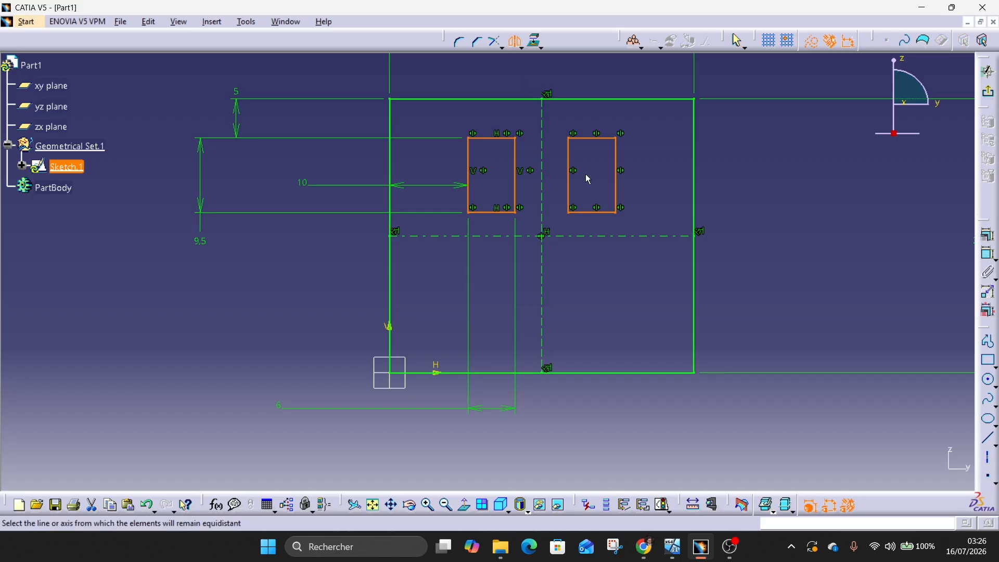
pyautogui.click(621, 236)
# Step: Exit the sketch and pad the plate profile with its four cutouts to a thickness of 3 mm
pyautogui.click(990, 94)
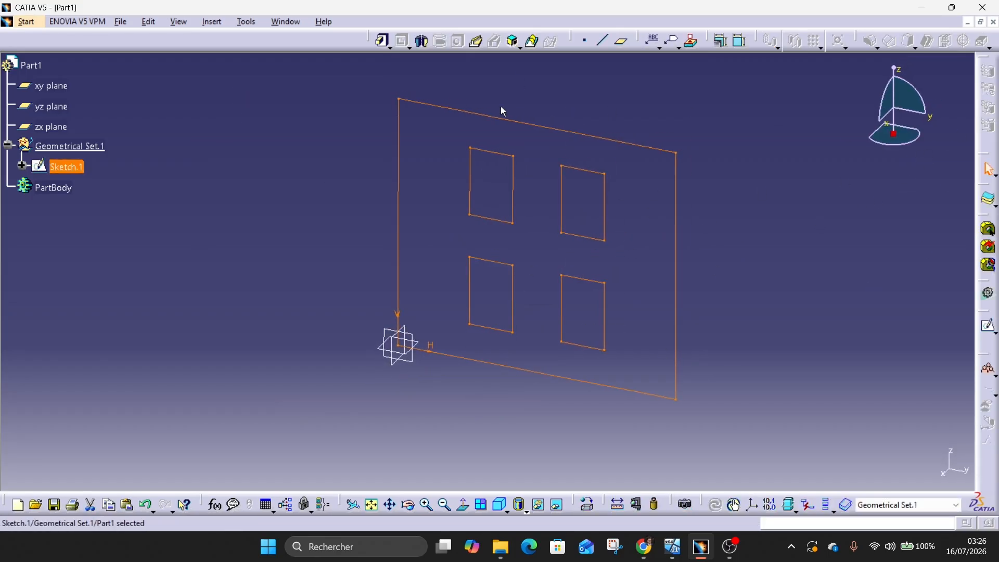
pyautogui.click(382, 40)
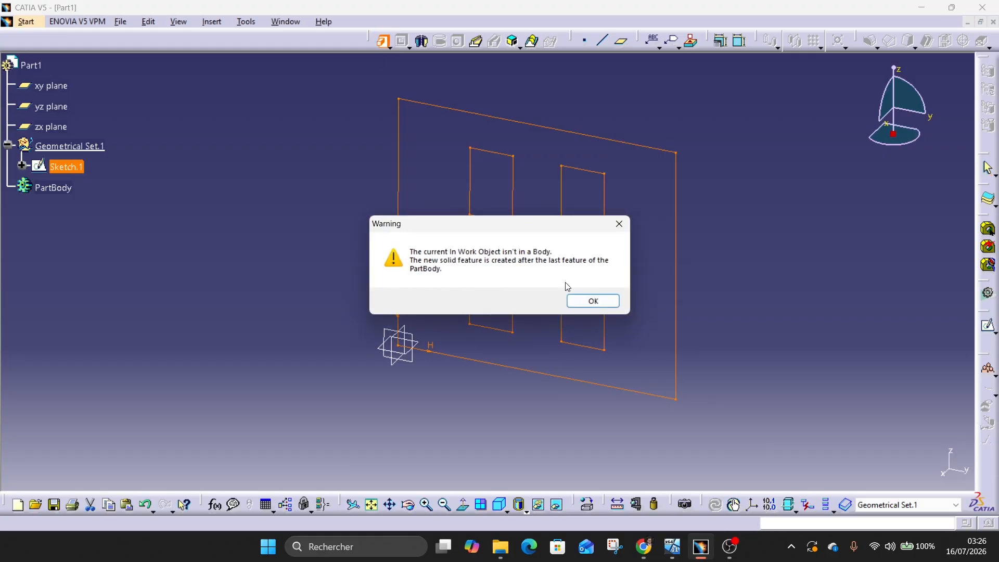
pyautogui.click(582, 302)
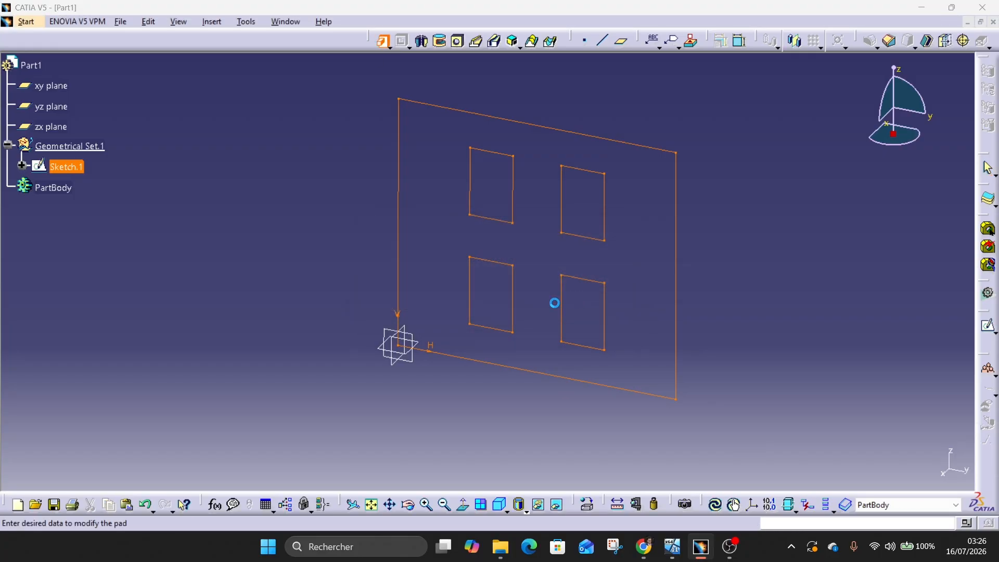
pyautogui.write('3')
pyautogui.click(827, 473)
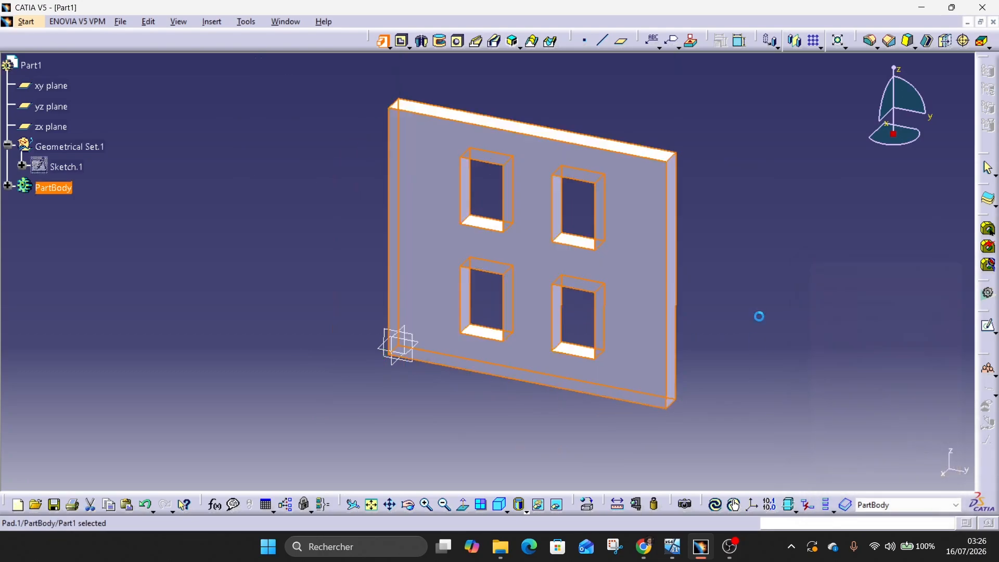
# Step: Save the part in the SRA\WP folder as Gripper Rotation Servo Connector - middle & outer, overwrite the existing file, and close the part
pyautogui.click(120, 21)
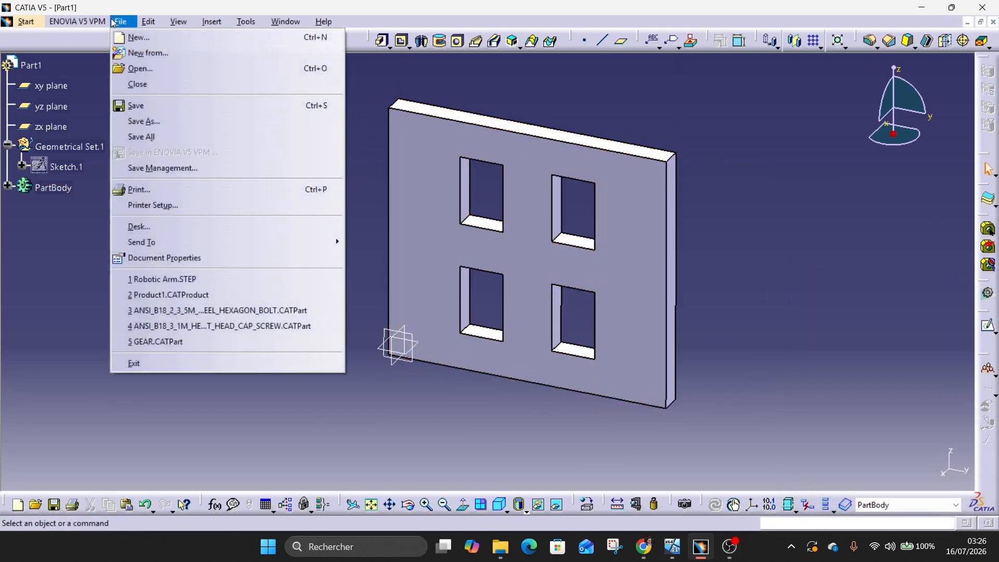
pyautogui.click(145, 124)
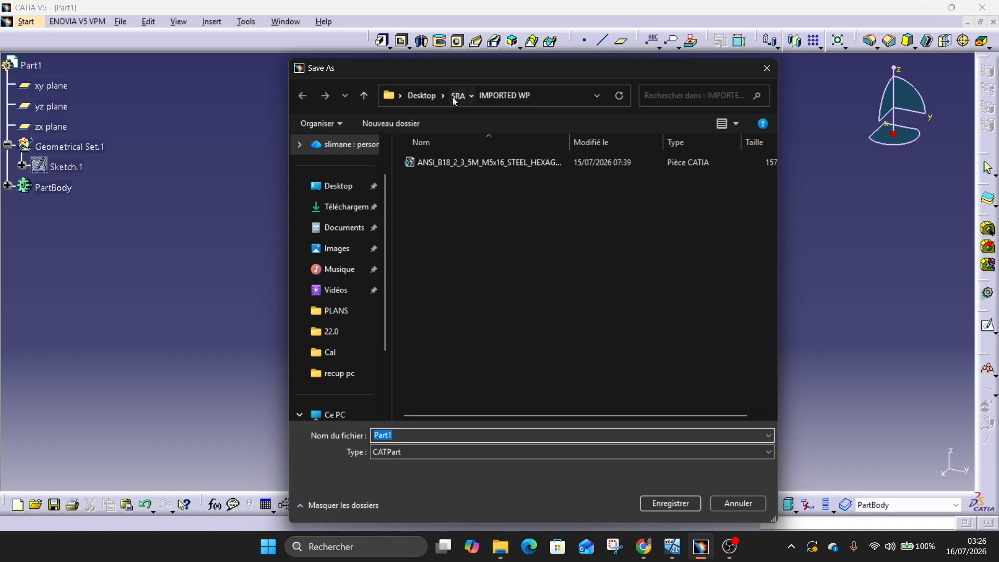
pyautogui.click(458, 97)
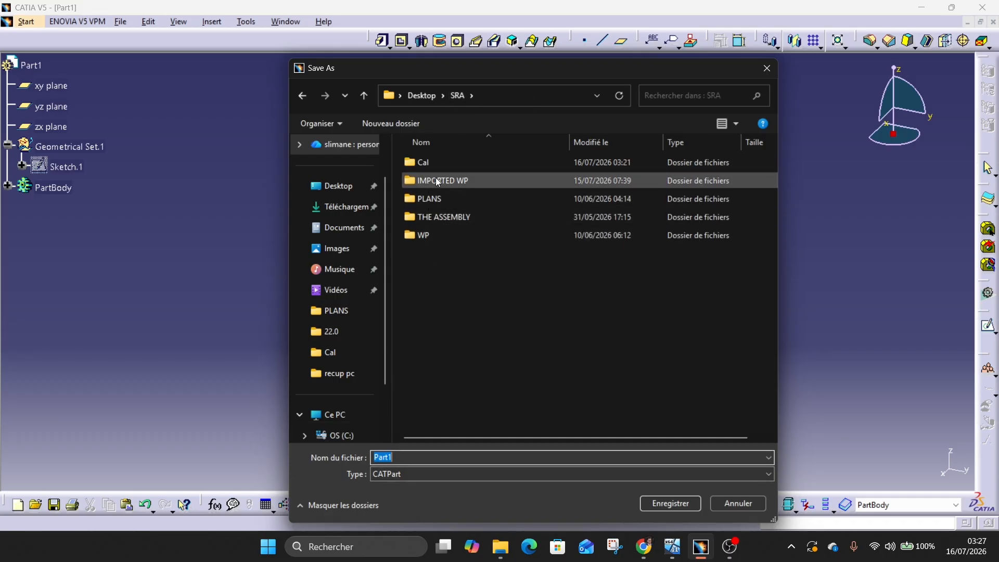
pyautogui.doubleClick(426, 235)
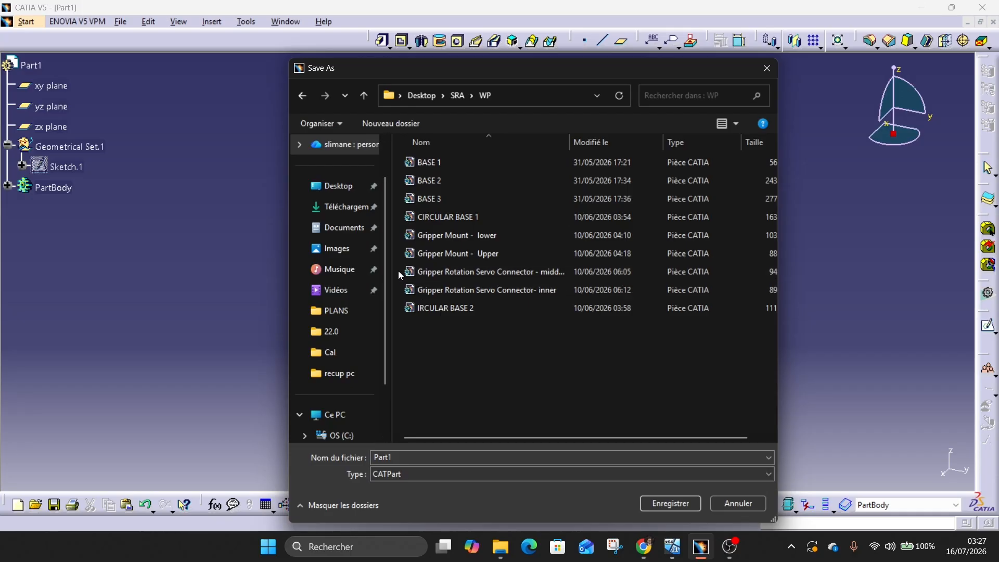
pyautogui.click(460, 289)
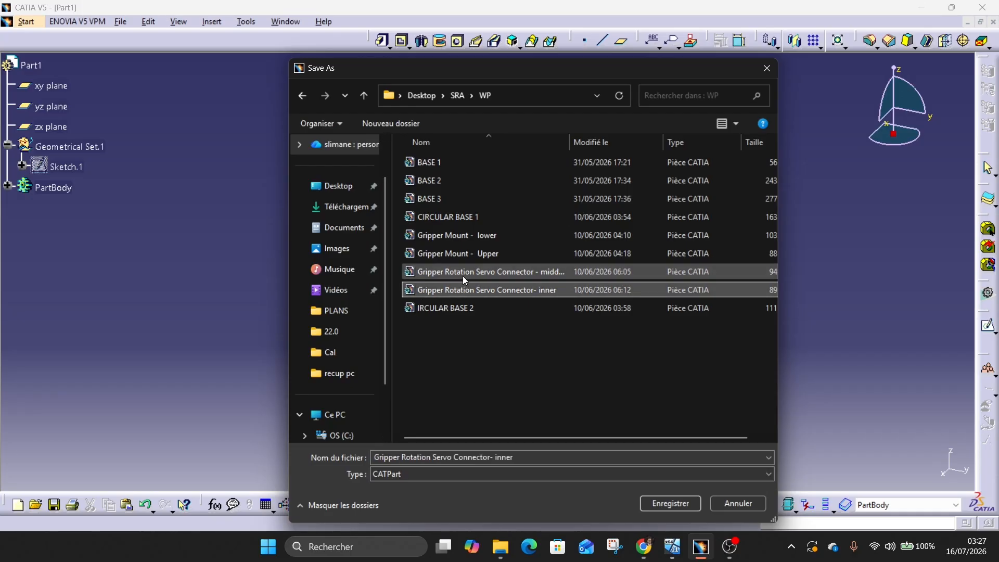
pyautogui.click(468, 272)
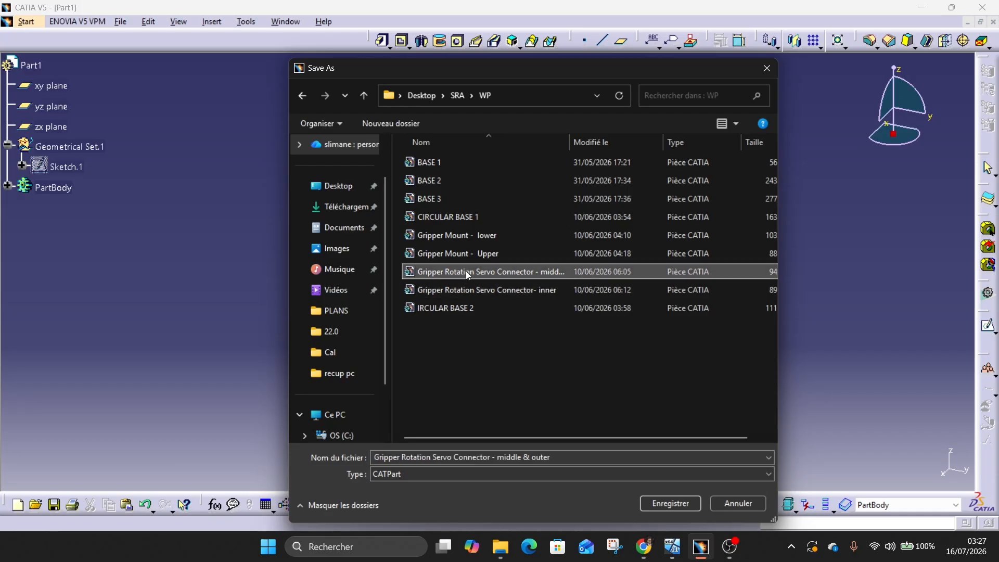
pyautogui.click(658, 505)
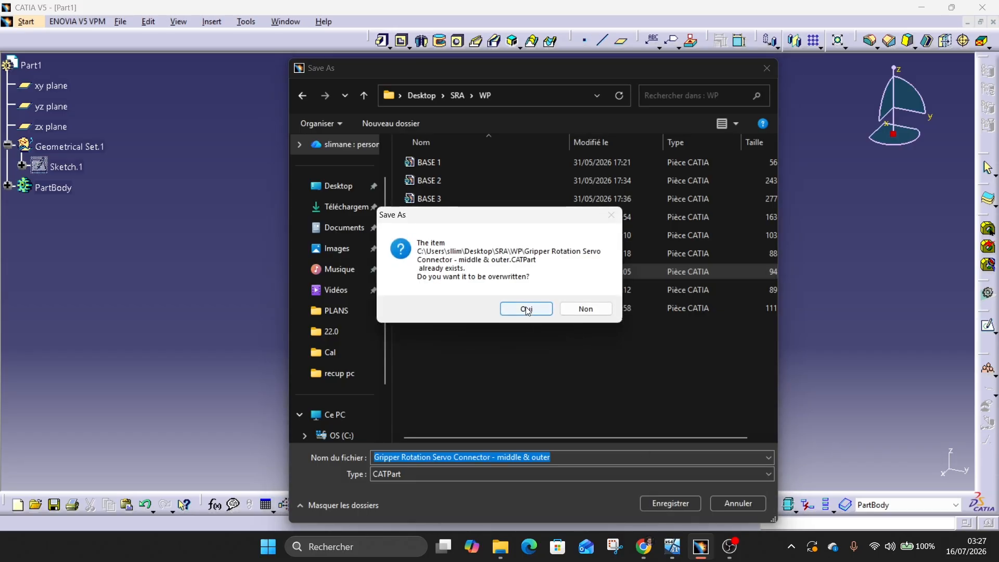
pyautogui.click(526, 309)
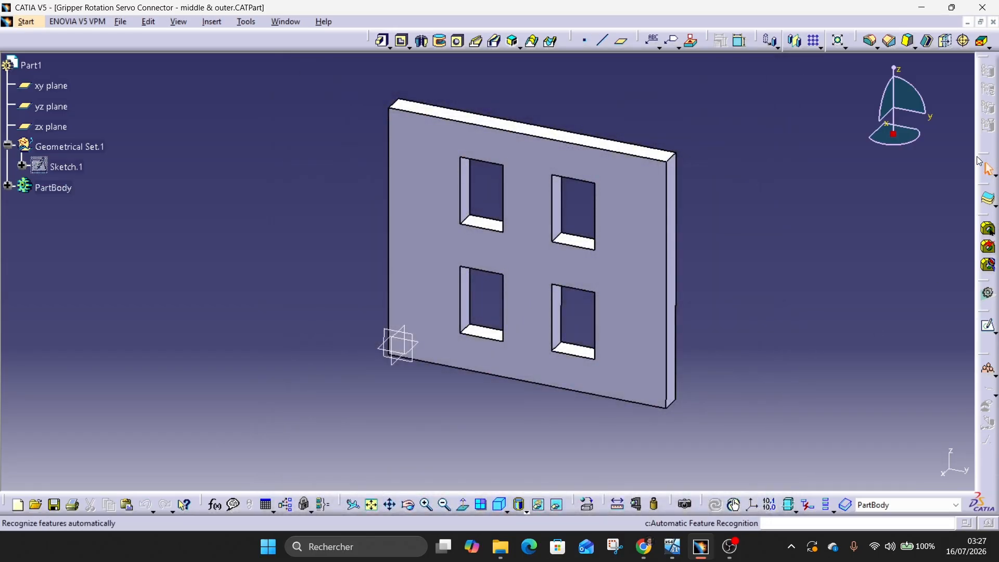
pyautogui.click(993, 21)
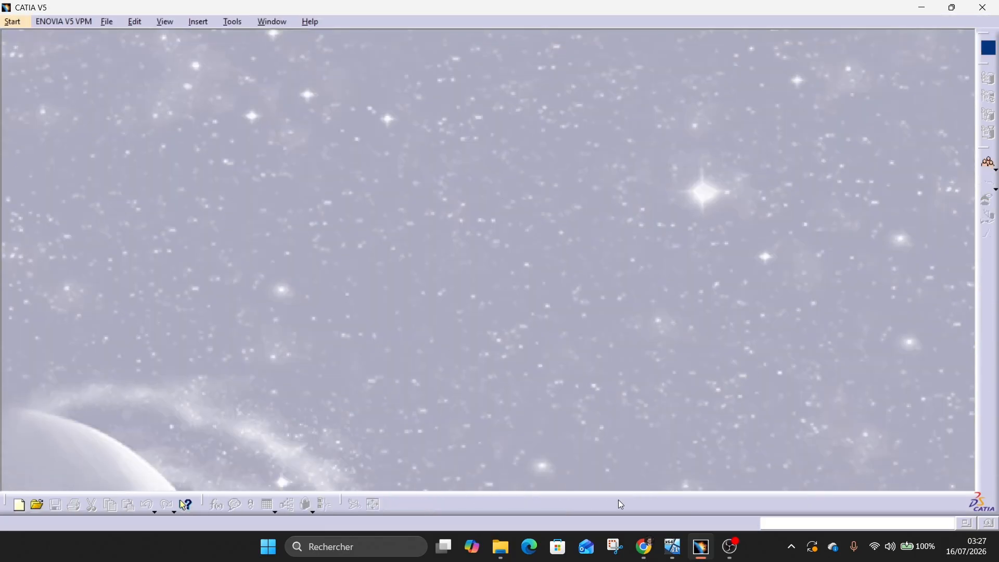
# Step: Open the Gripper Rotation Servo Connector- inner PDF from the PLANS folder and examine the dimensions in its views
pyautogui.moveTo(645, 555)
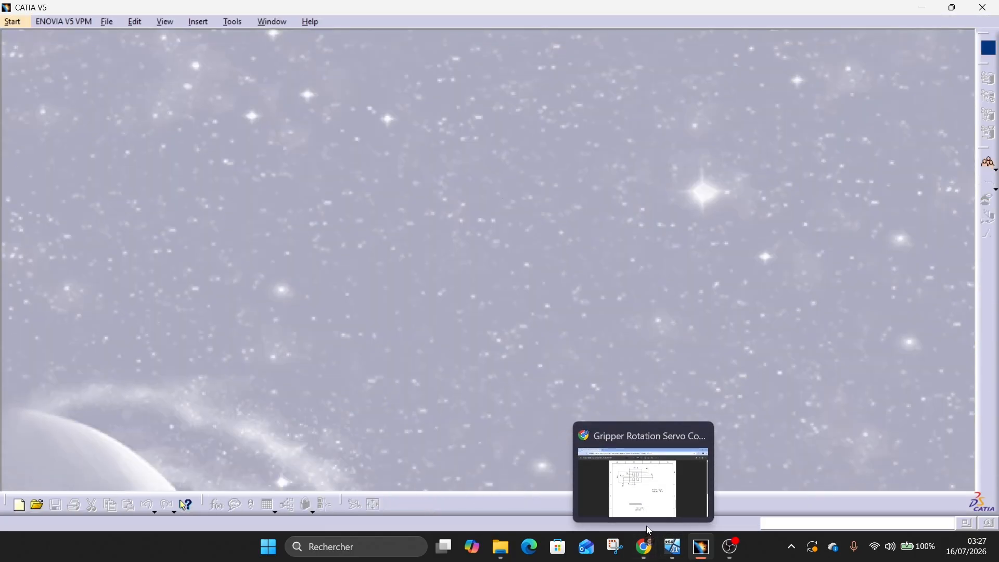
pyautogui.click(500, 546)
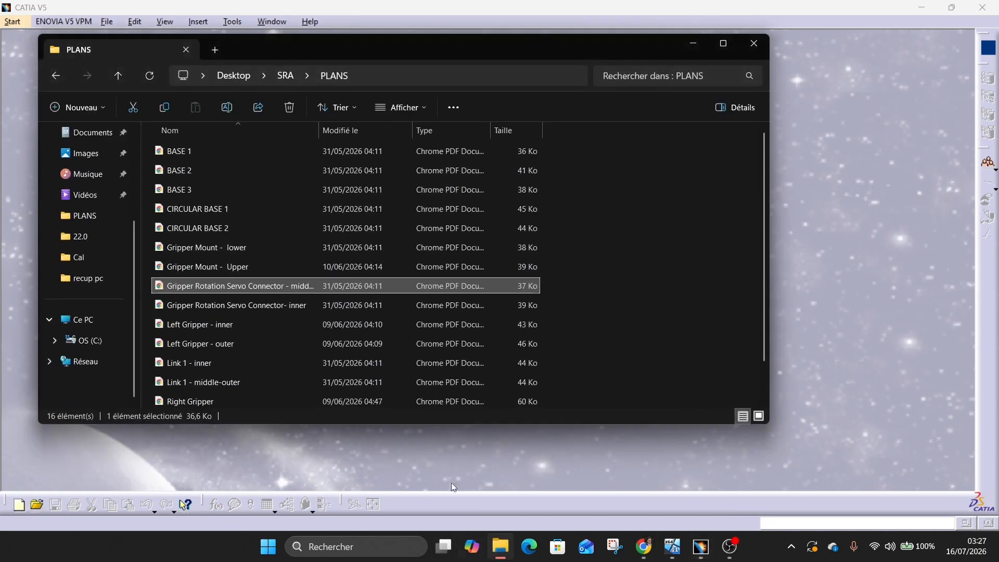
pyautogui.doubleClick(205, 307)
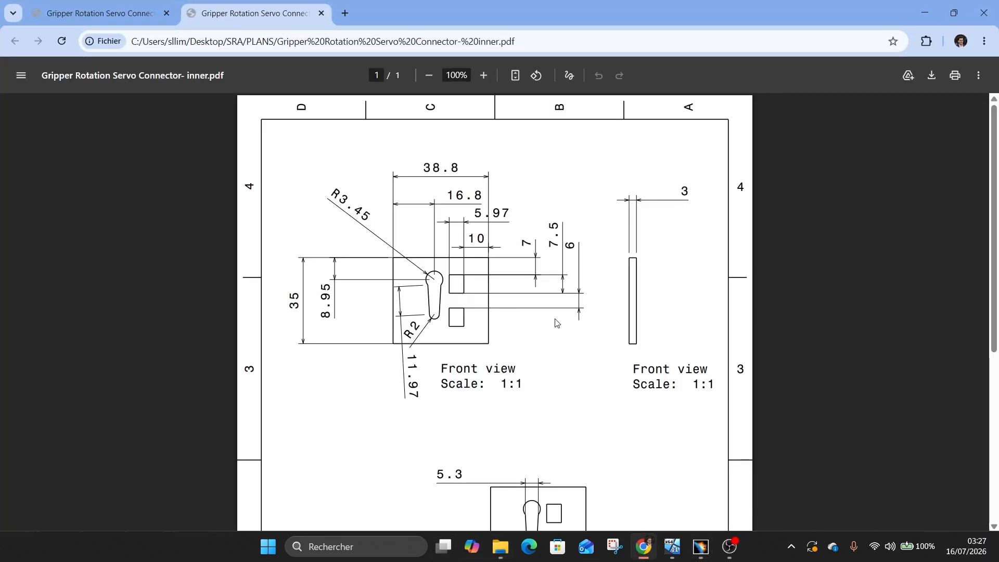
pyautogui.scroll(-5, 572, 324)
pyautogui.scroll(4, 592, 324)
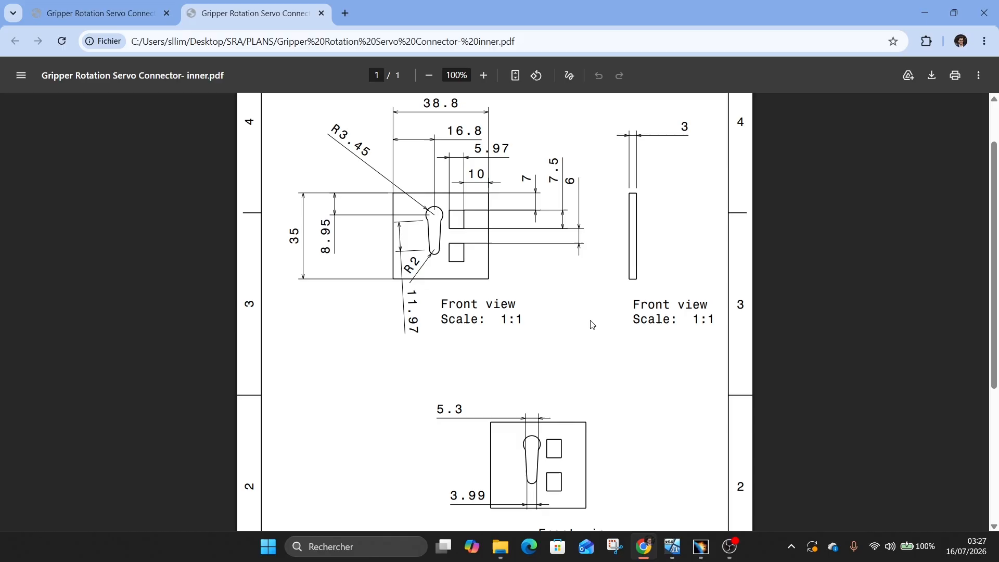
# Step: Switch back to CATIA and create a new Part document
pyautogui.click(701, 546)
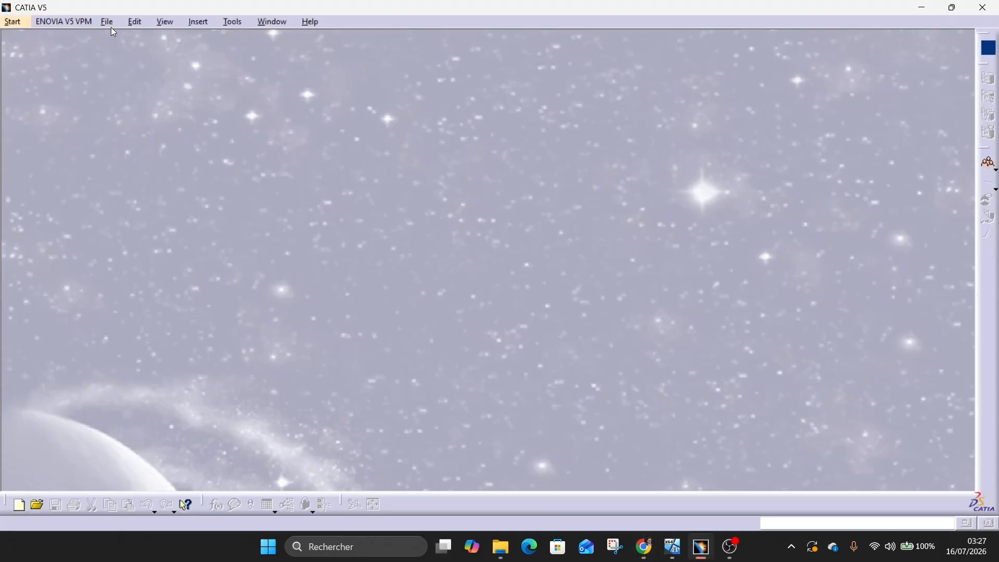
pyautogui.click(111, 27)
pyautogui.click(116, 36)
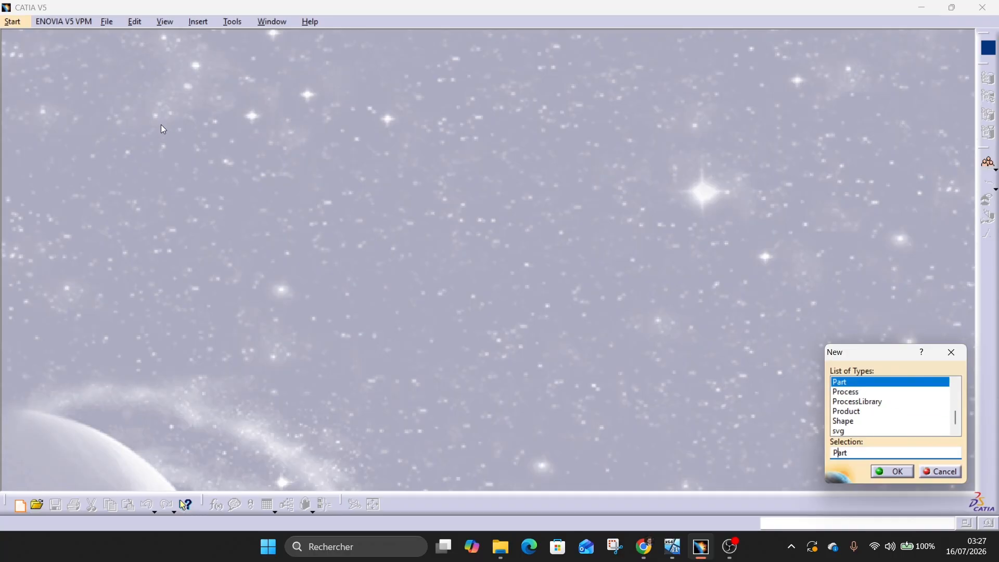
pyautogui.press('Return')
pyautogui.click(887, 472)
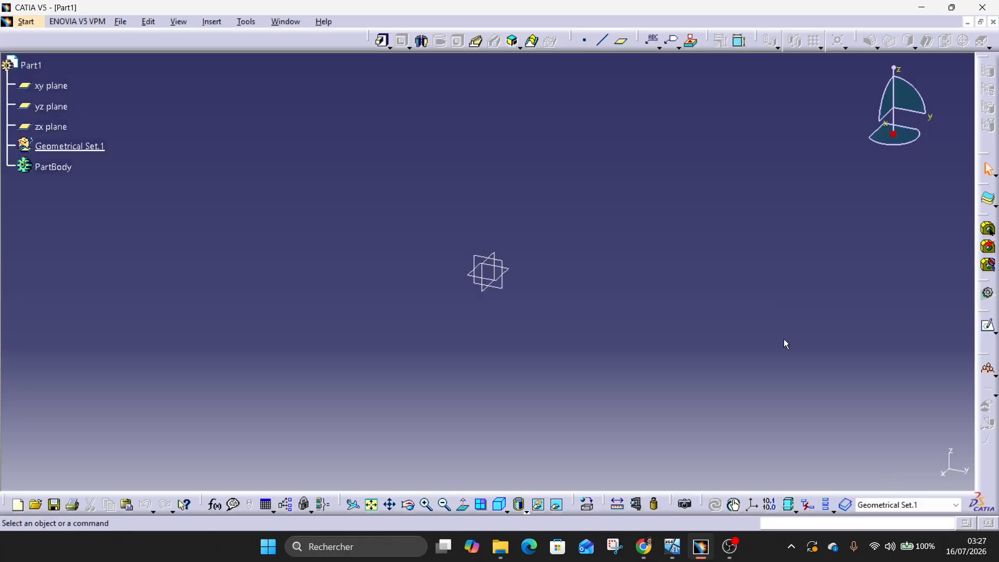
# Step: Start a sketch on the yz plane and draw a rectangle about 61 mm wide and 82 mm high from the origin
pyautogui.click(988, 331)
pyautogui.click(504, 283)
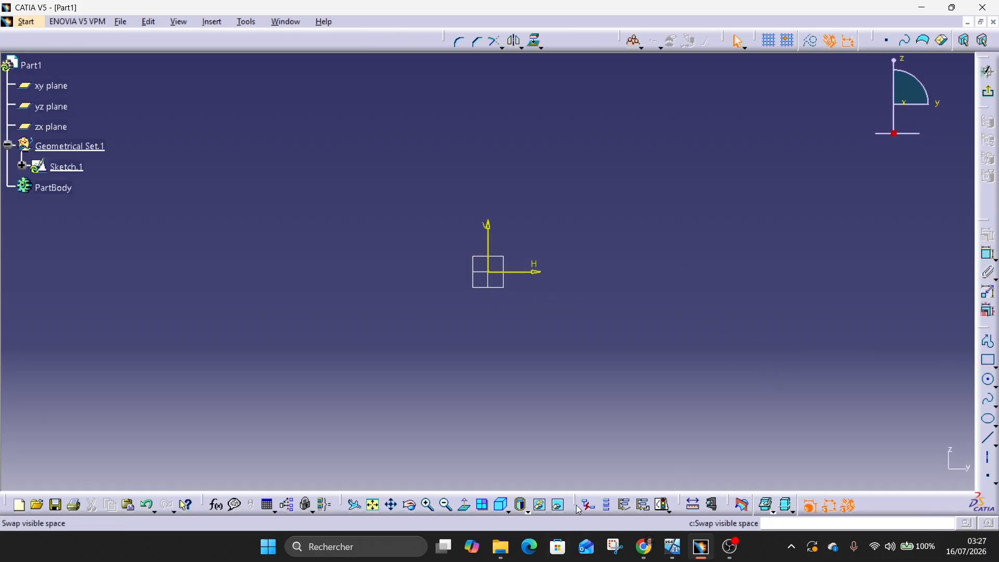
pyautogui.click(990, 359)
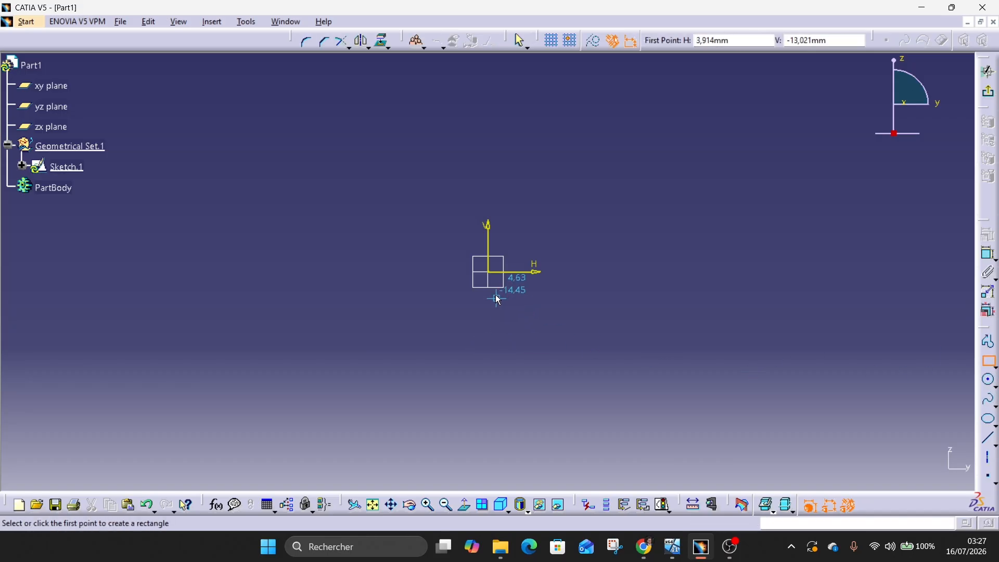
pyautogui.click(489, 272)
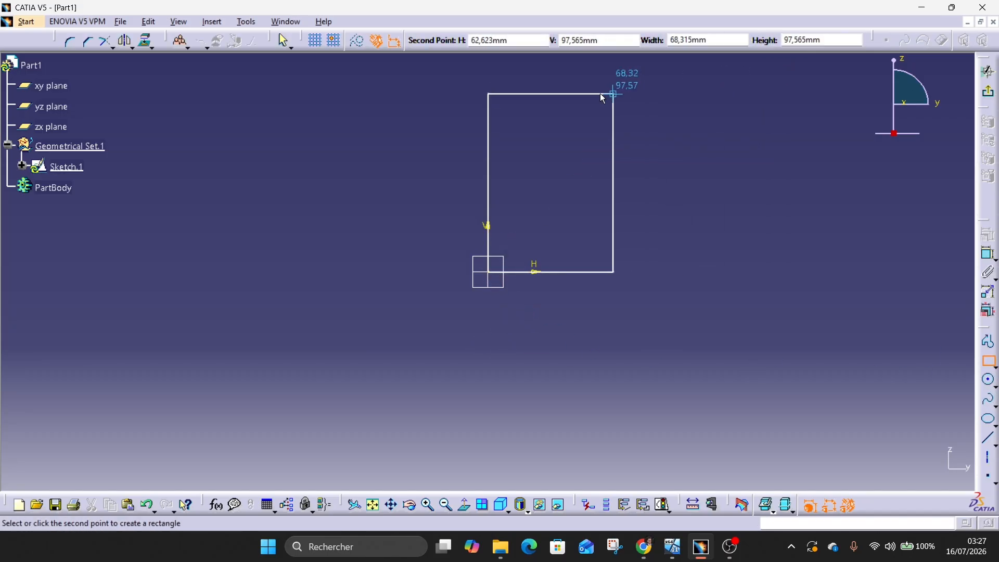
pyautogui.click(600, 123)
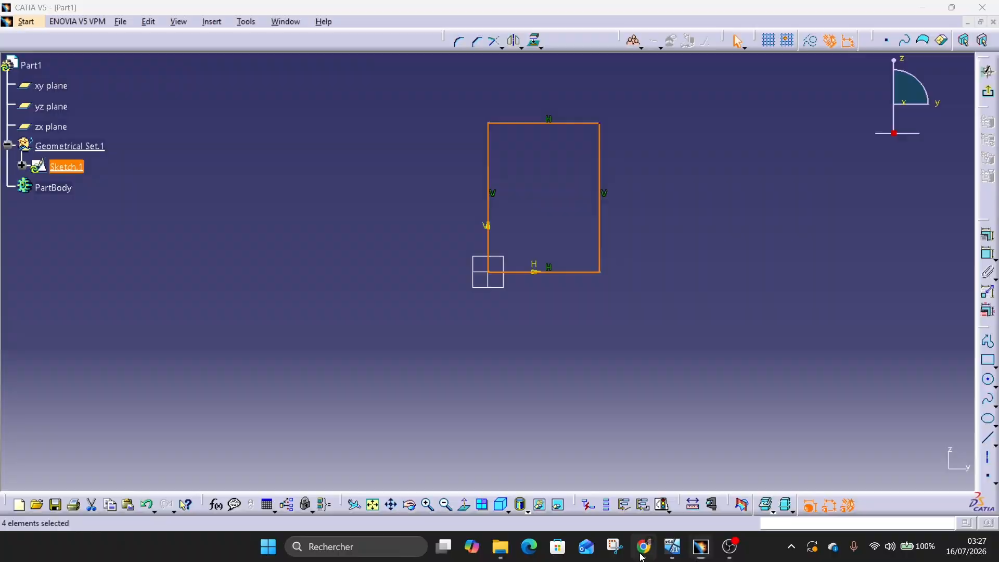
# Step: Check the plate size on the inner connector drawing and constrain the rectangle's height to 35 mm
pyautogui.hotkey('alt', 'Tab')
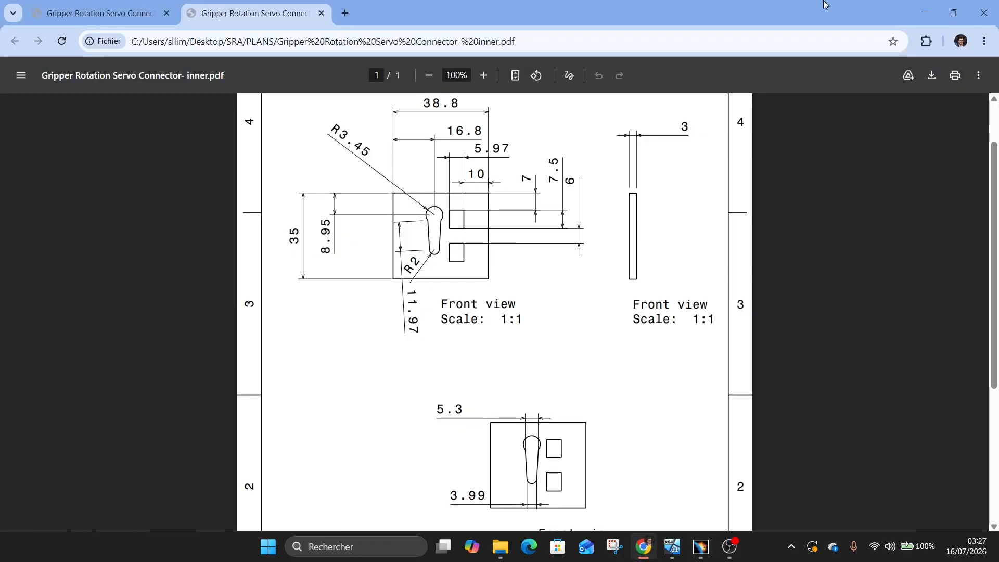
pyautogui.click(924, 12)
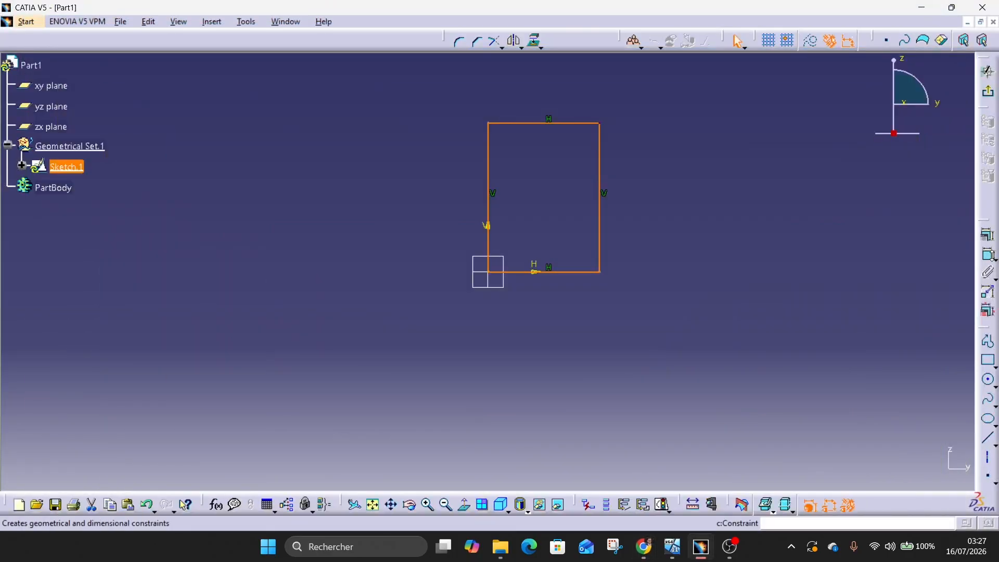
pyautogui.click(987, 254)
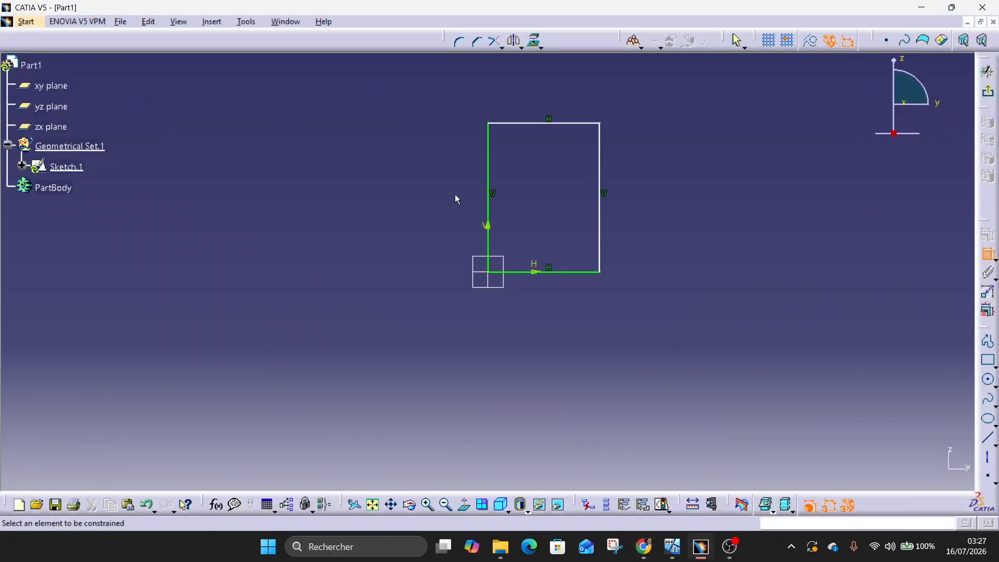
pyautogui.click(489, 202)
pyautogui.click(323, 198)
pyautogui.doubleClick(324, 200)
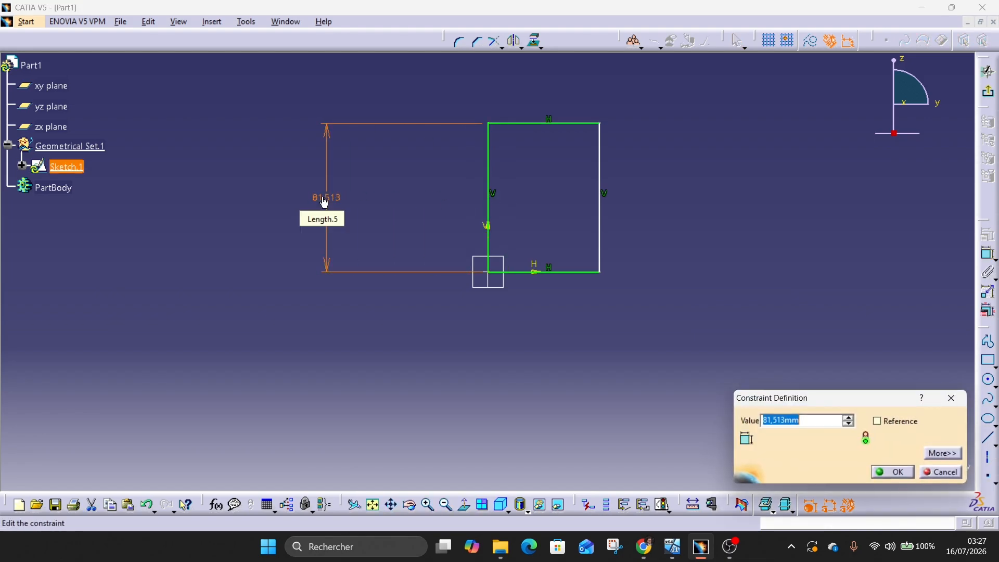
pyautogui.write('35')
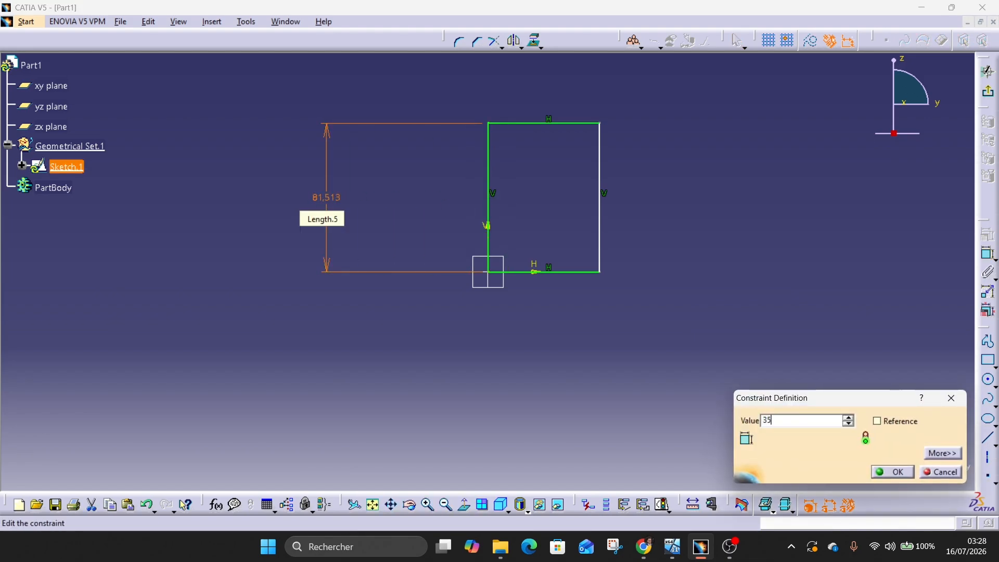
pyautogui.press('Return')
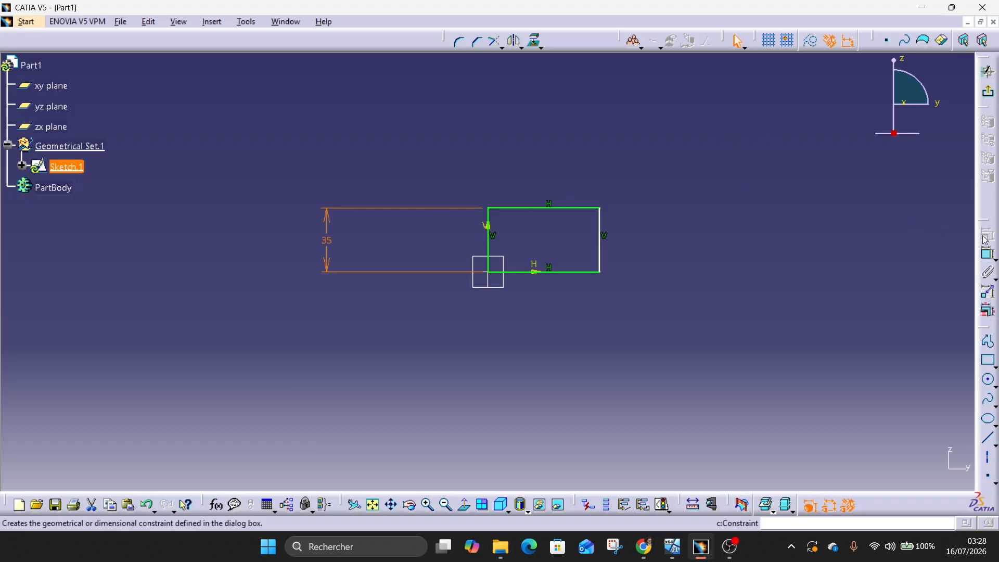
# Step: Constrain the rectangle's width to 38.8 mm
pyautogui.click(914, 234)
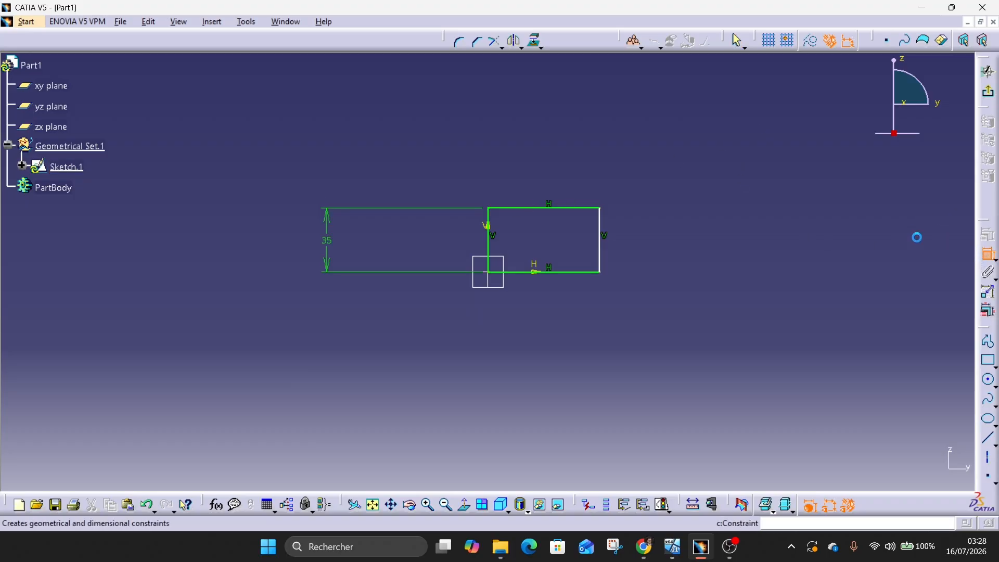
pyautogui.click(578, 213)
pyautogui.click(565, 149)
pyautogui.doubleClick(567, 153)
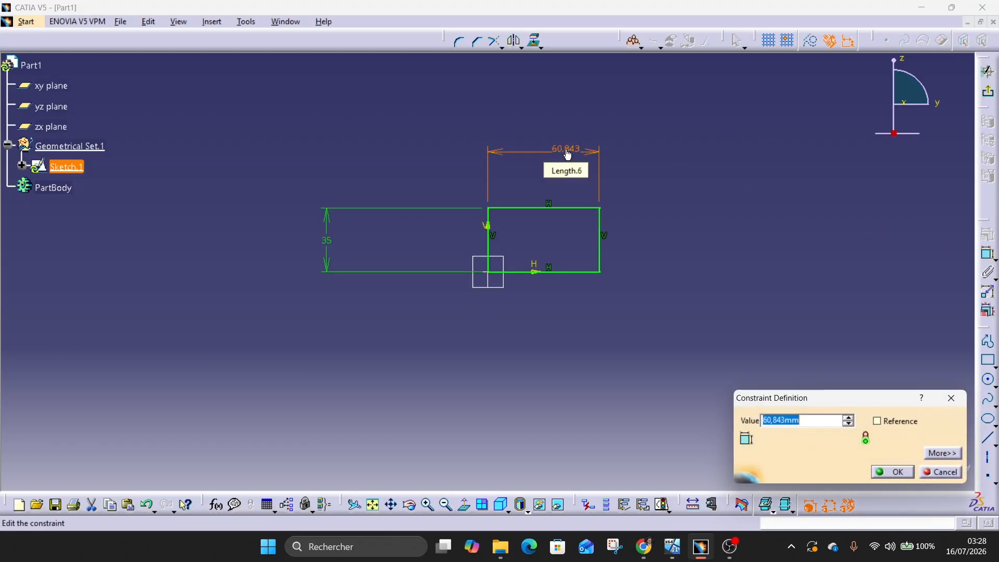
pyautogui.write('38.8')
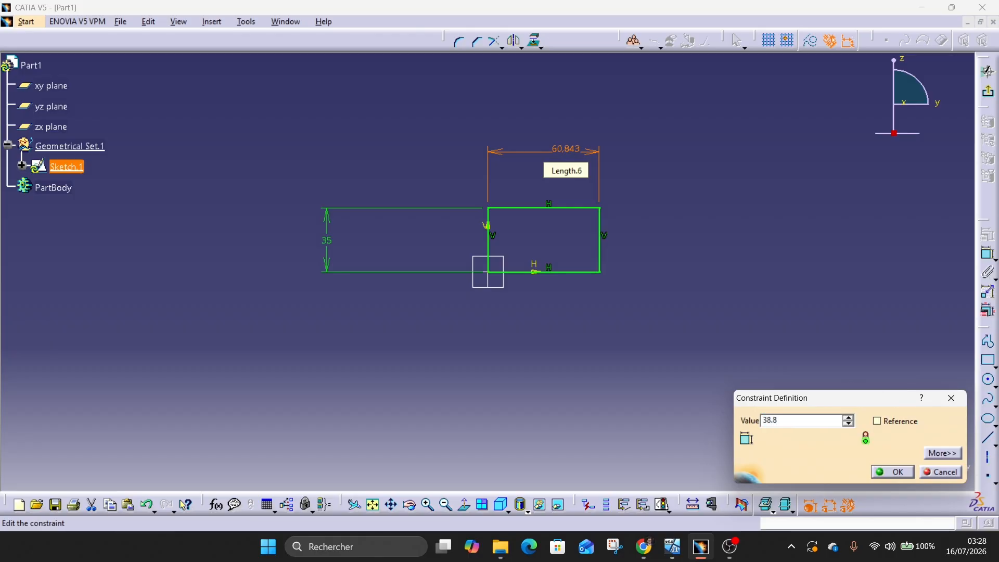
pyautogui.press('Return')
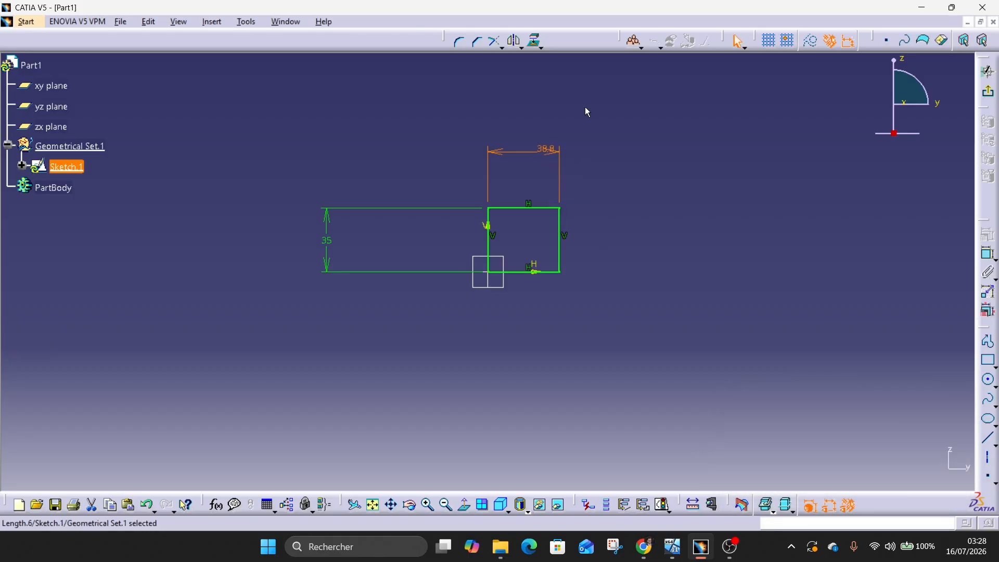
# Step: Consult the inner connector drawing and sketch a circle about 6.6 mm in diameter in the rectangle's upper-left area
pyautogui.moveTo(502, 295); pyautogui.dragTo(536, 175, button='middle')
pyautogui.click(648, 554)
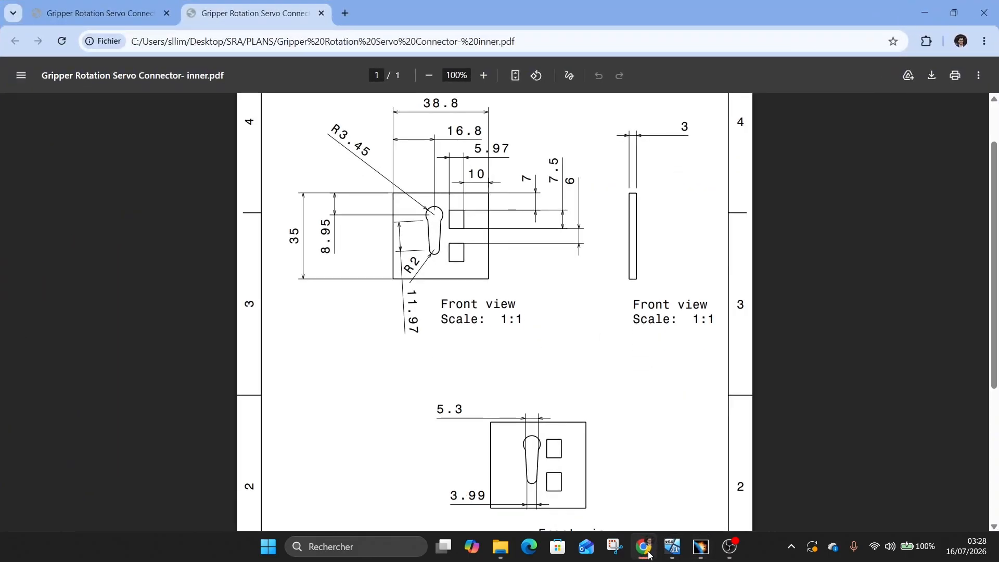
pyautogui.click(648, 554)
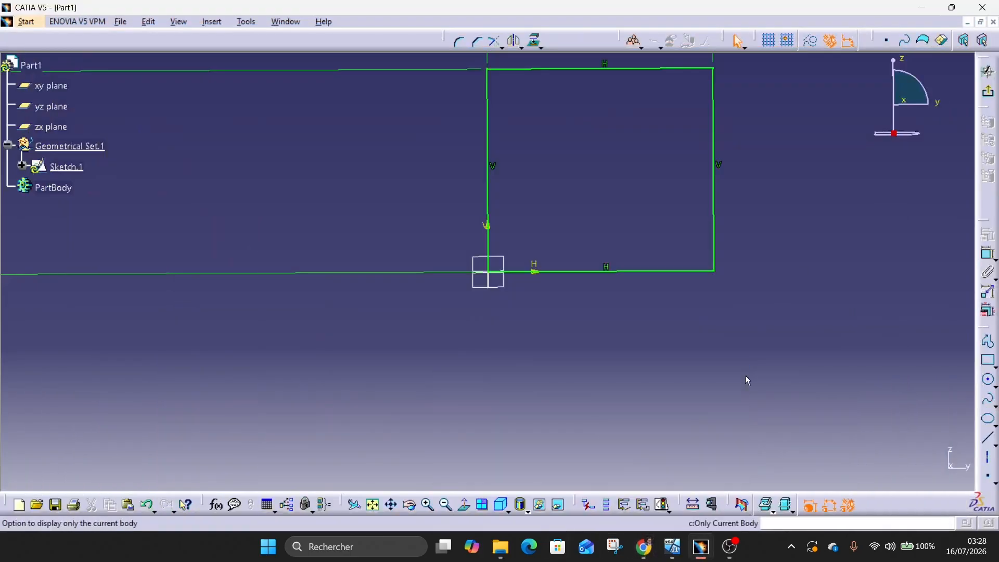
pyautogui.click(988, 379)
pyautogui.click(535, 130)
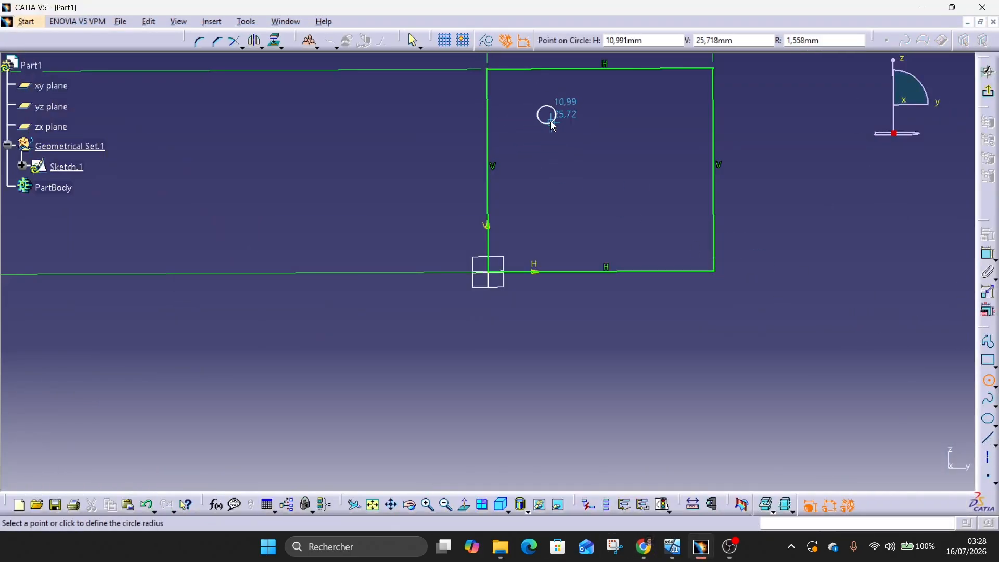
pyautogui.click(534, 131)
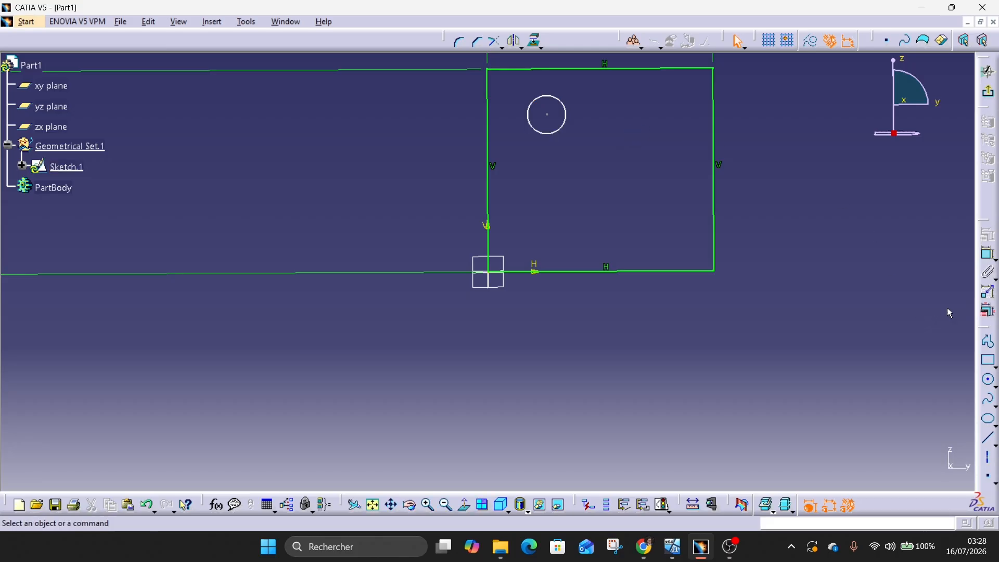
# Step: Dimension the circle centre's distances from the rectangle's left and upper edges
pyautogui.click(988, 253)
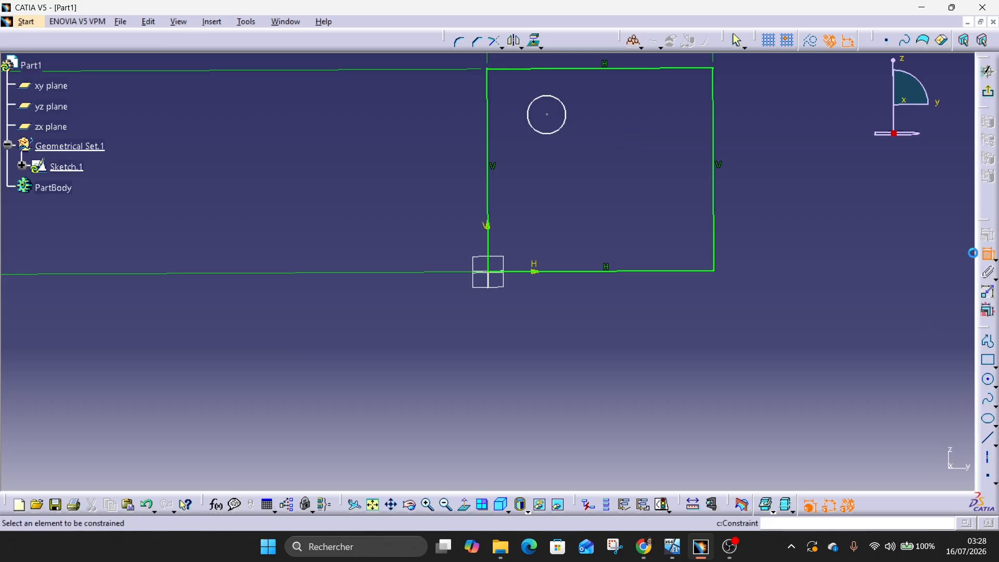
pyautogui.click(550, 114)
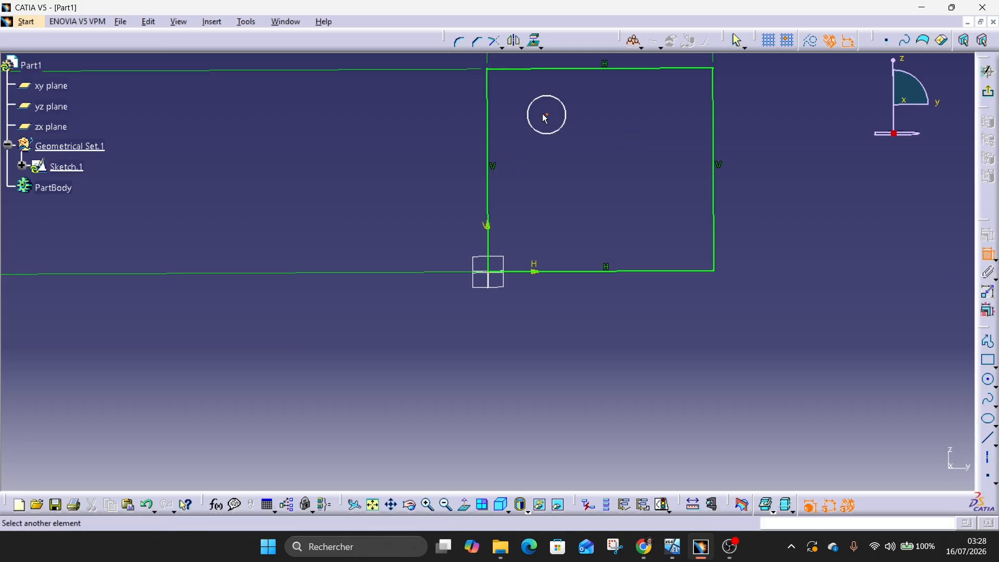
pyautogui.click(489, 100)
pyautogui.moveTo(552, 101); pyautogui.dragTo(550, 133, button='middle')
pyautogui.click(510, 118)
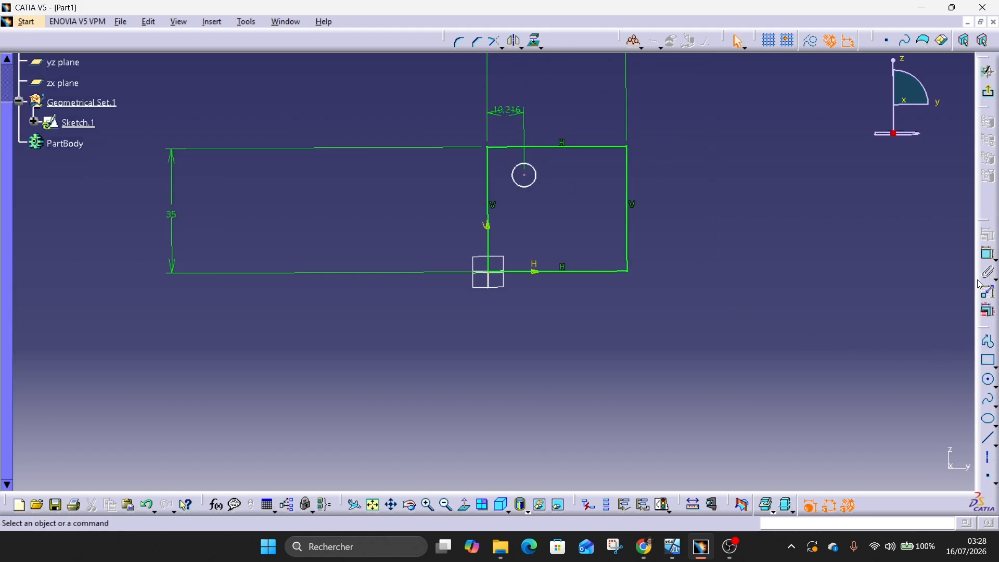
pyautogui.click(988, 255)
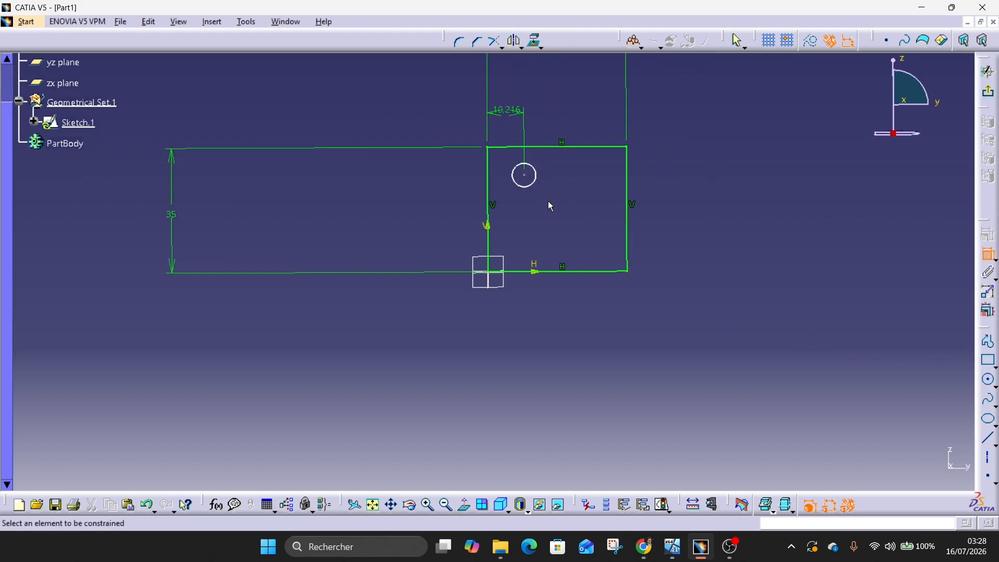
pyautogui.click(527, 175)
pyautogui.click(536, 148)
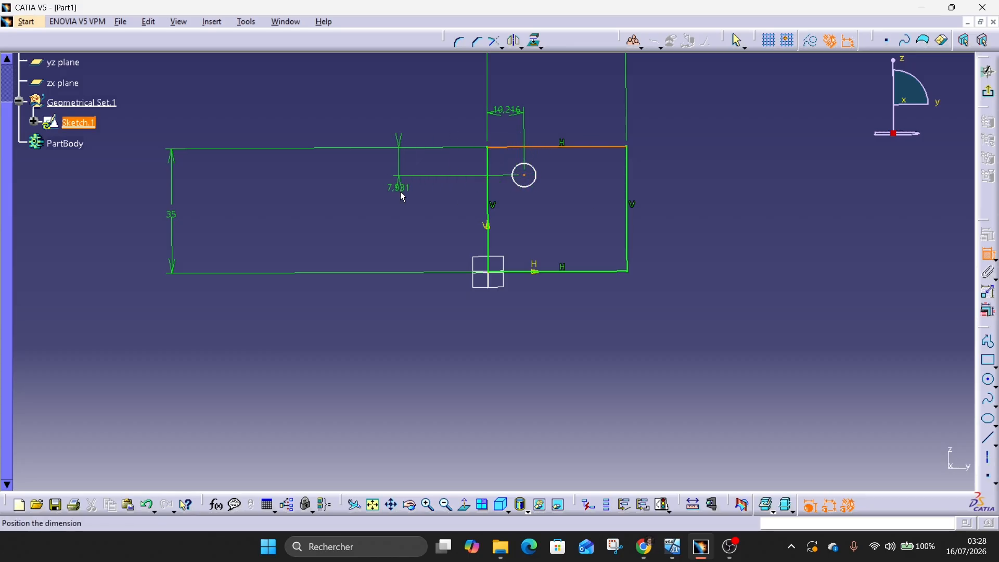
pyautogui.click(404, 196)
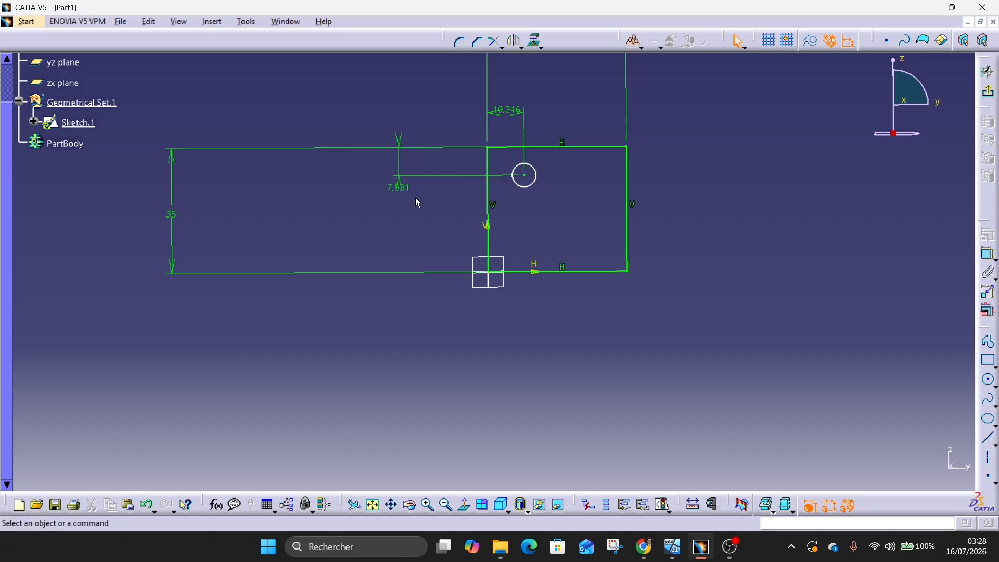
# Step: Check the drawing and set the circle centre's distance from the rectangle's left edge to 16.8 mm
pyautogui.click(649, 559)
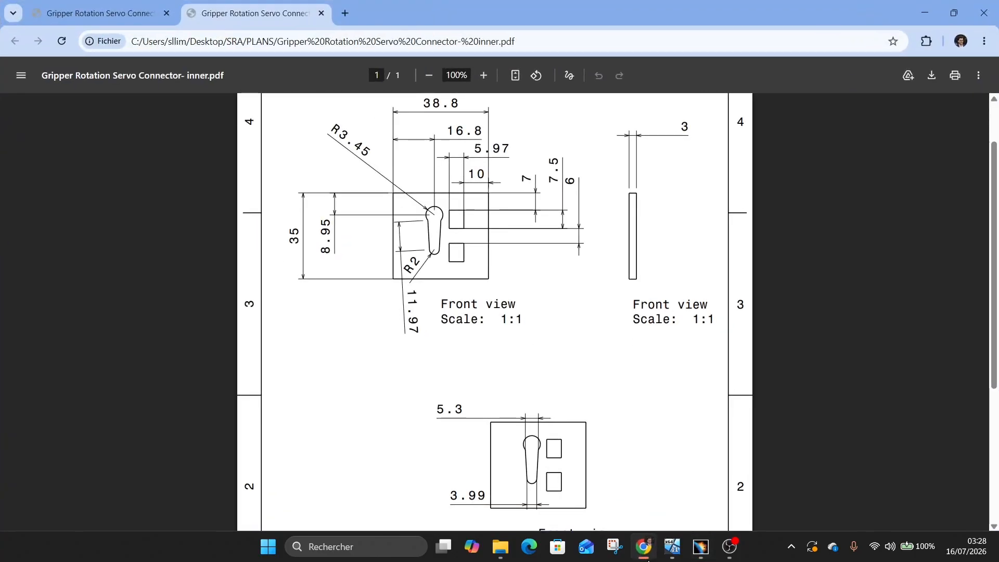
pyautogui.click(648, 559)
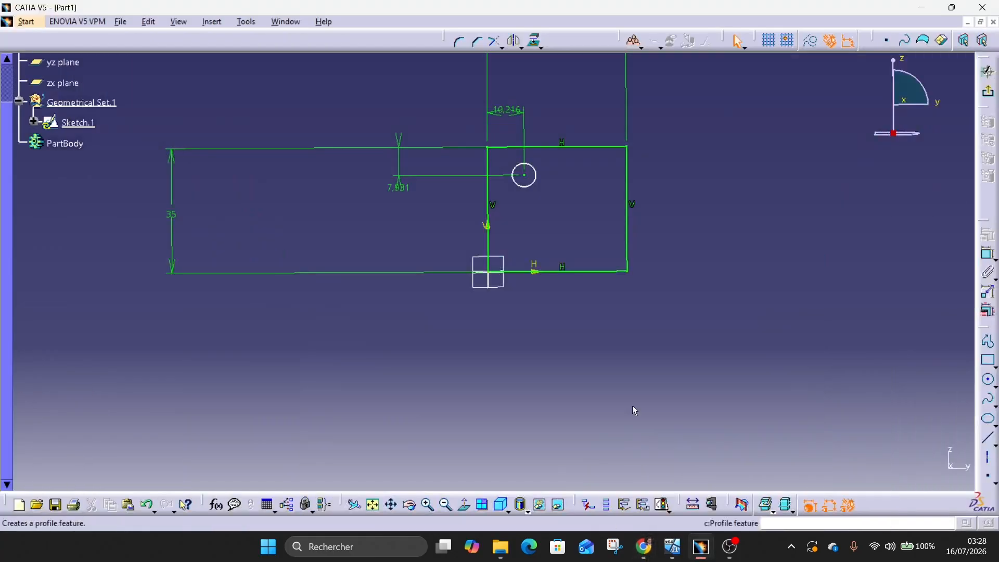
pyautogui.doubleClick(512, 112)
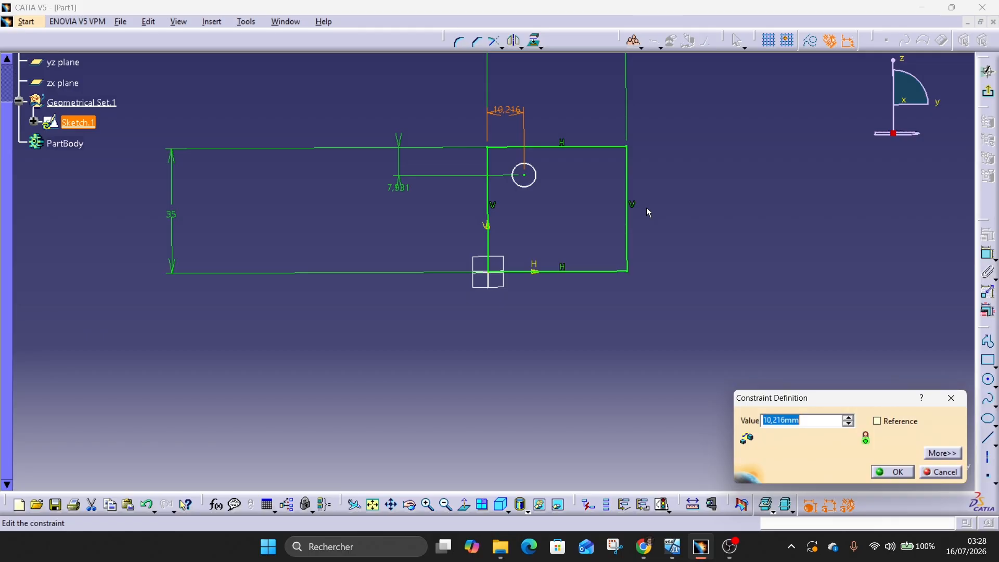
pyautogui.write('16.8')
pyautogui.press('Return')
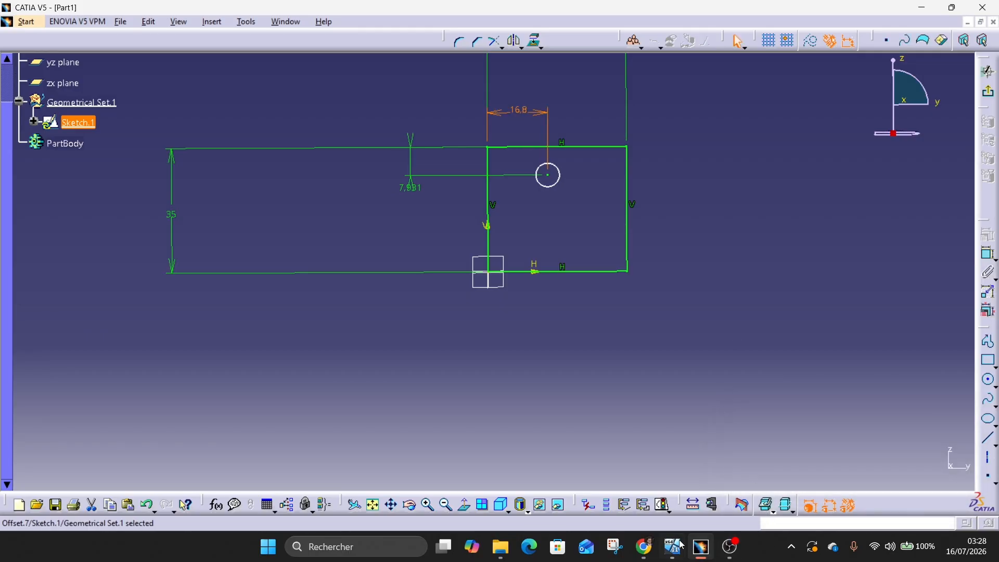
# Step: Check the drawing and set the circle centre's distance from the rectangle's upper edge to 8.95 mm
pyautogui.click(644, 550)
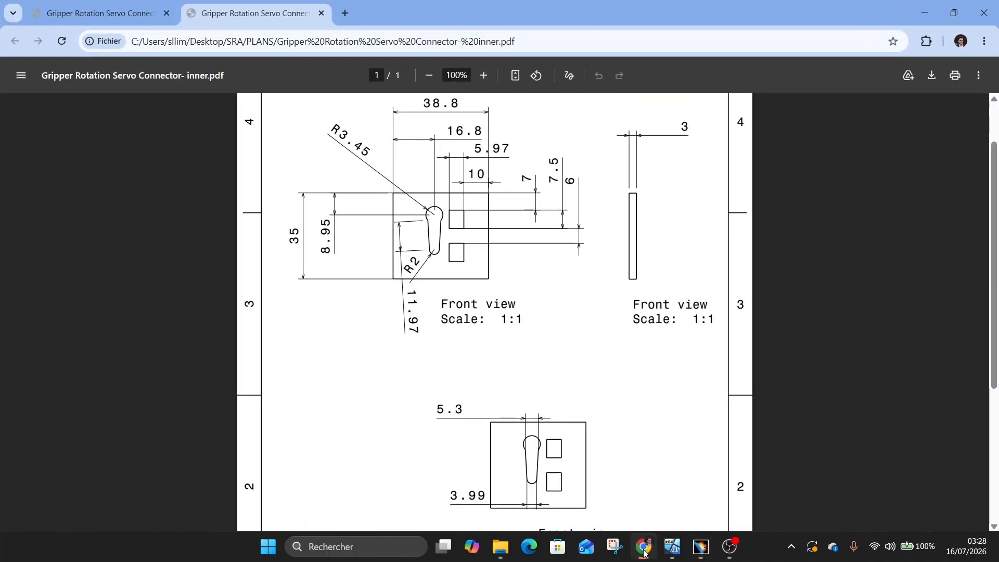
pyautogui.click(644, 552)
pyautogui.click(644, 551)
pyautogui.click(644, 552)
pyautogui.click(644, 552)
pyautogui.click(644, 551)
pyautogui.doubleClick(411, 188)
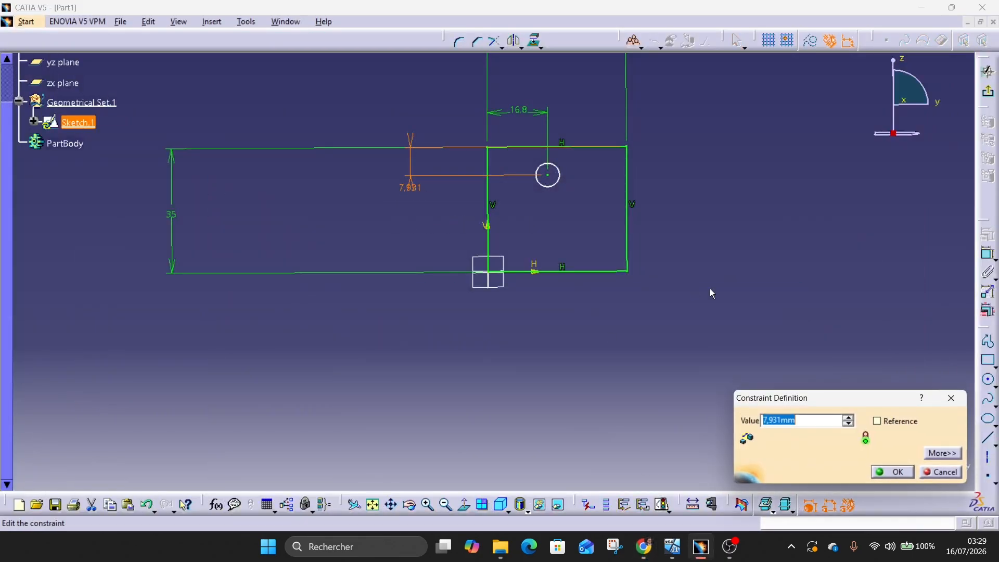
pyautogui.write('8.95')
pyautogui.press('Return')
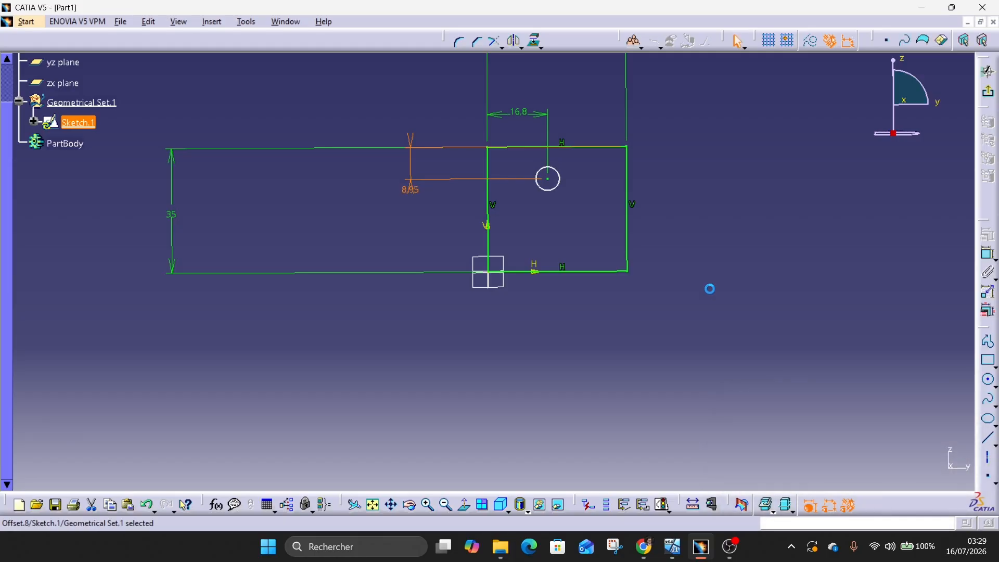
# Step: Check the circle size on the drawing and constrain it as a radius of 3.45 mm
pyautogui.click(644, 548)
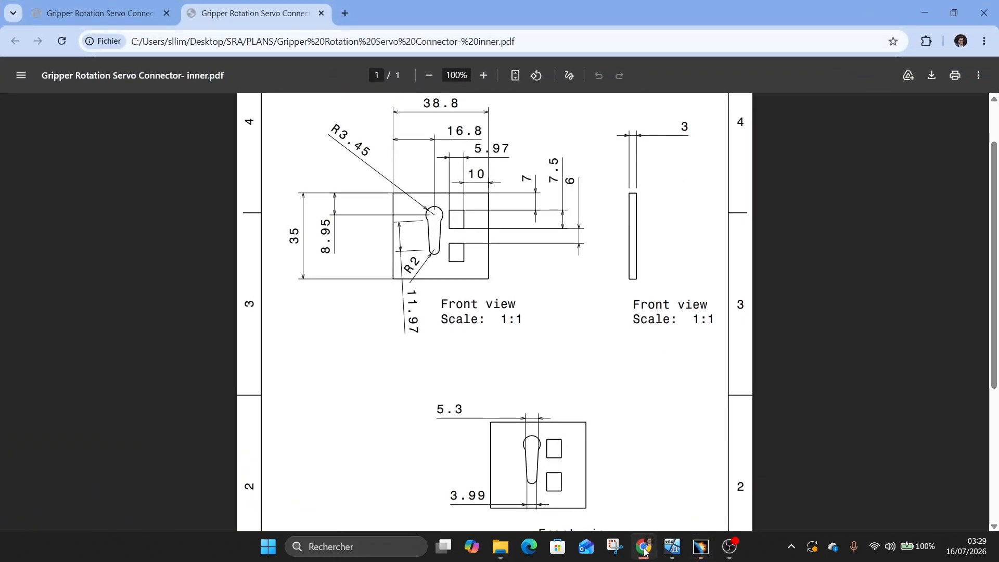
pyautogui.click(644, 549)
pyautogui.click(986, 254)
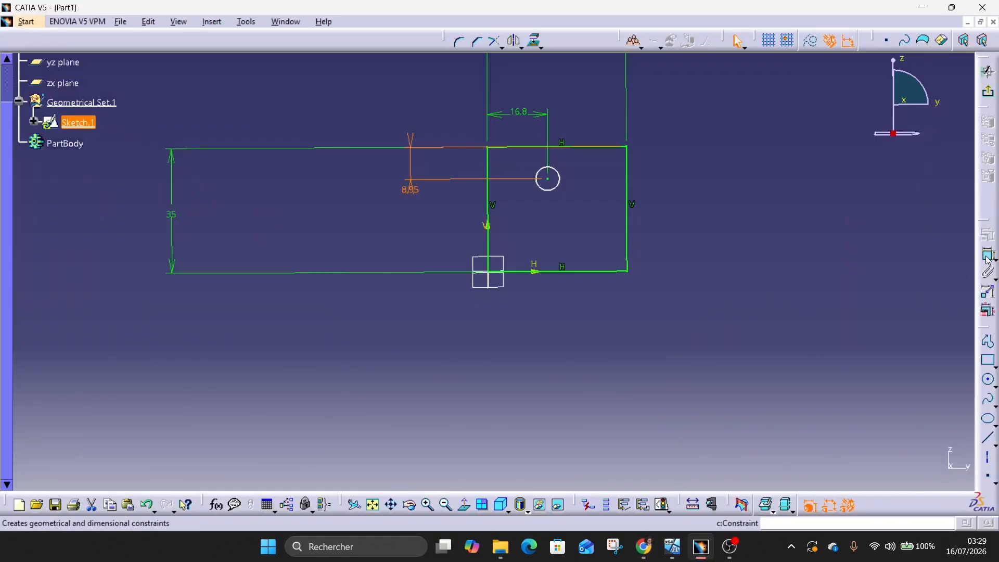
pyautogui.click(549, 169)
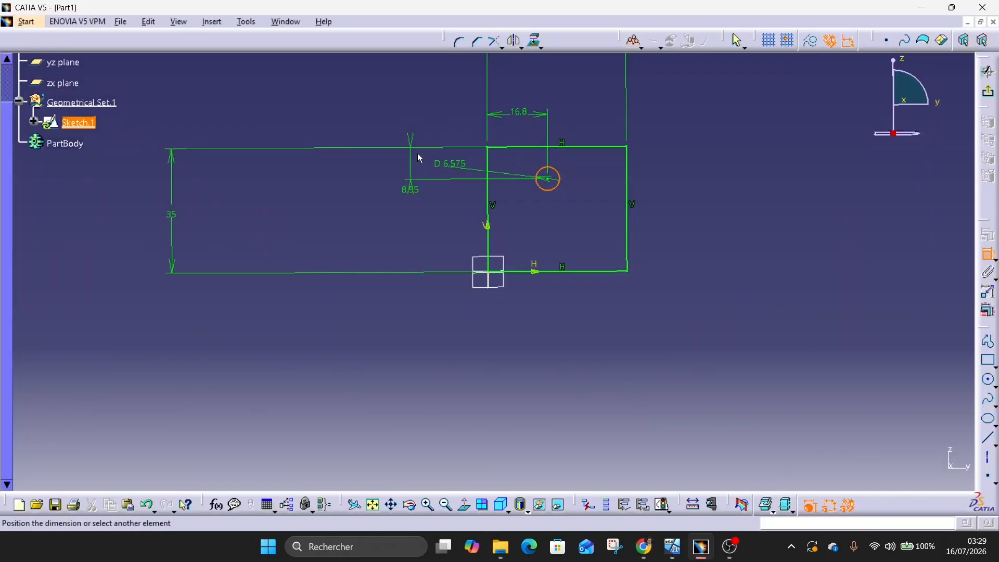
pyautogui.click(351, 70)
pyautogui.doubleClick(356, 74)
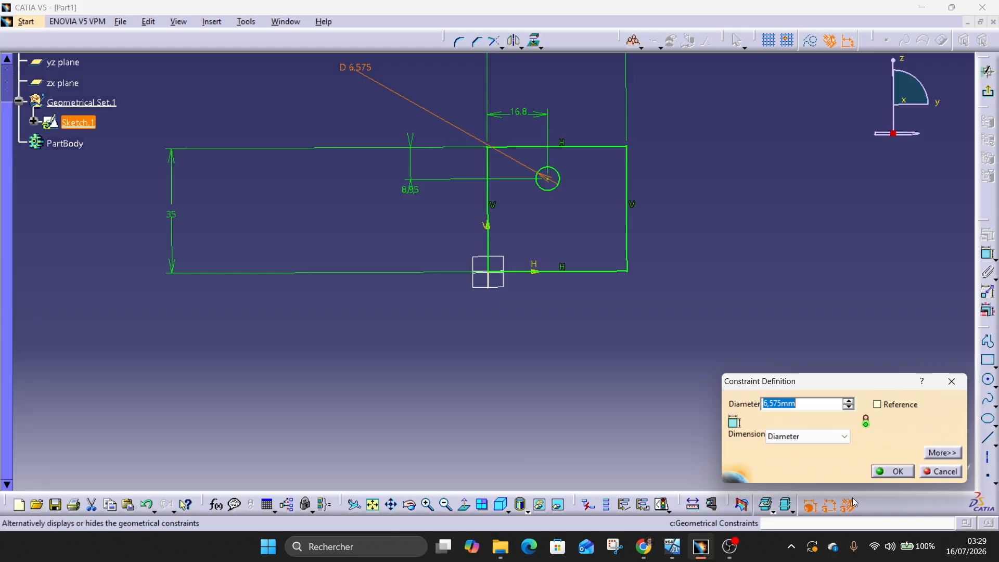
pyautogui.click(829, 434)
pyautogui.click(787, 449)
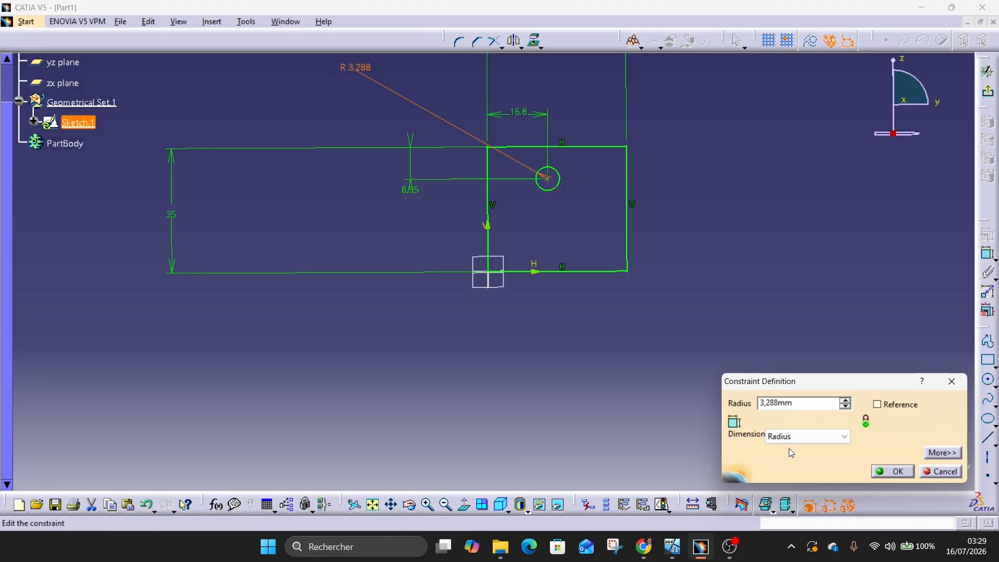
pyautogui.doubleClick(806, 403)
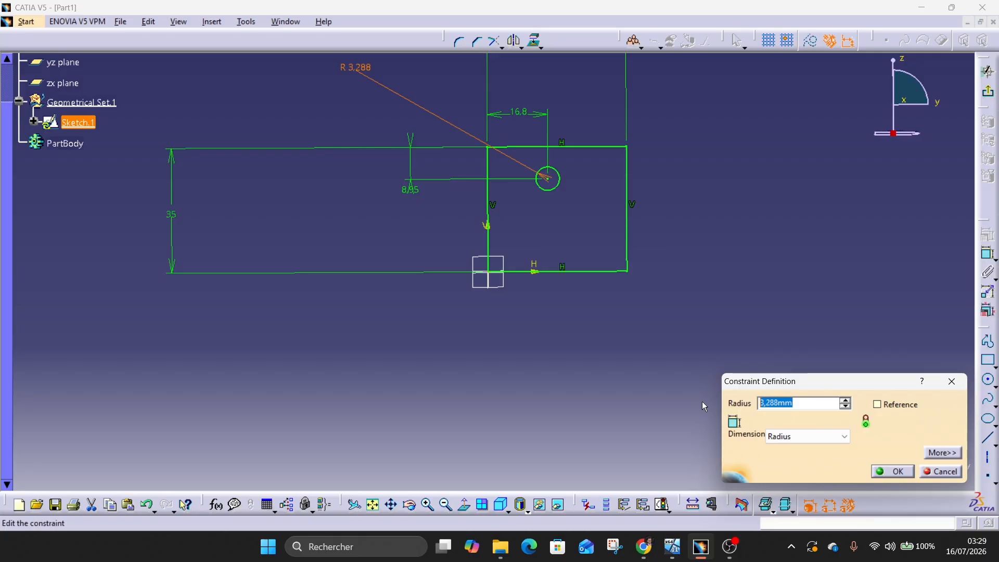
pyautogui.write('3,45')
pyautogui.press('Return')
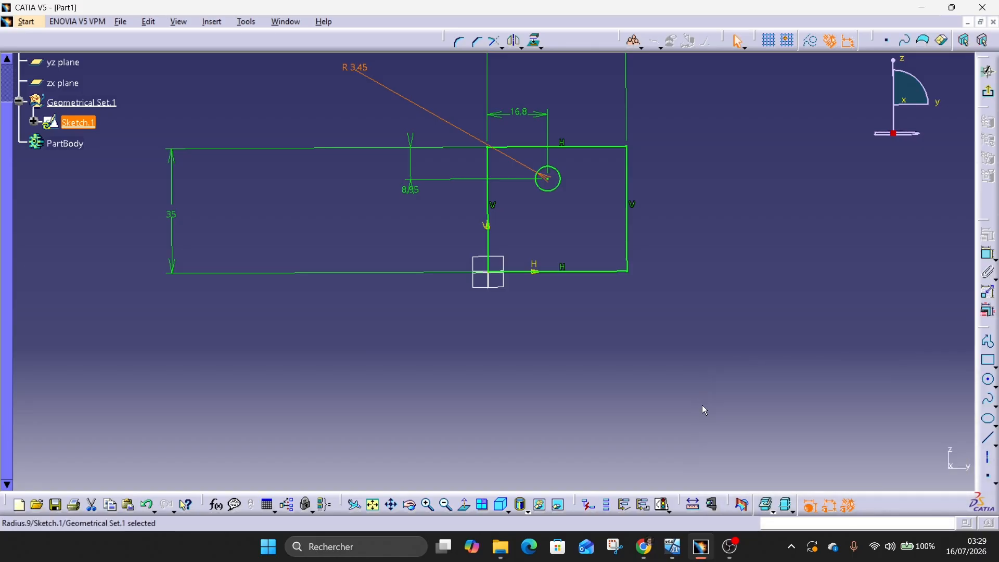
# Step: Check the slot shape on the drawing and draw a vertical axis downward from the circle's centre
pyautogui.click(645, 545)
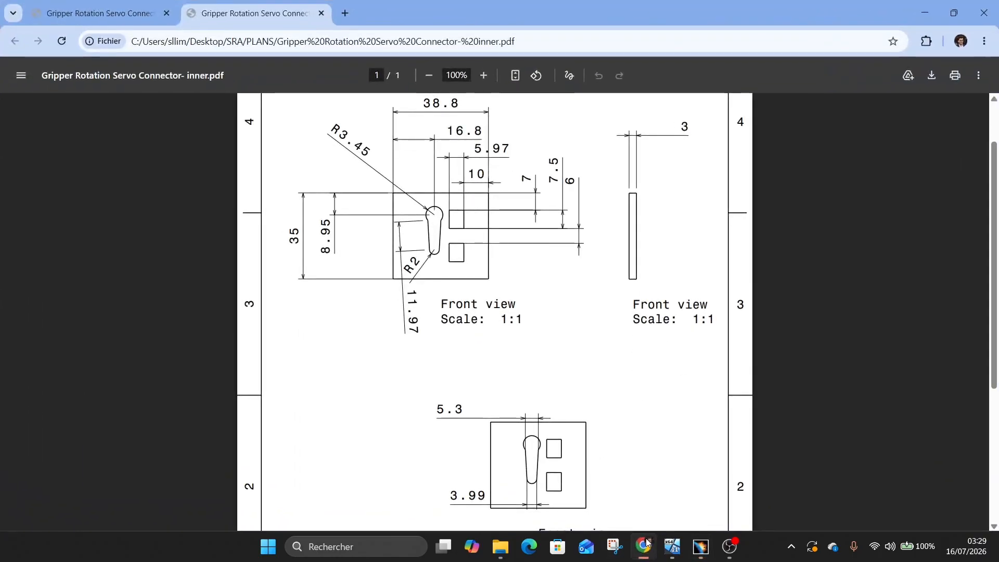
pyautogui.click(645, 545)
pyautogui.click(645, 545)
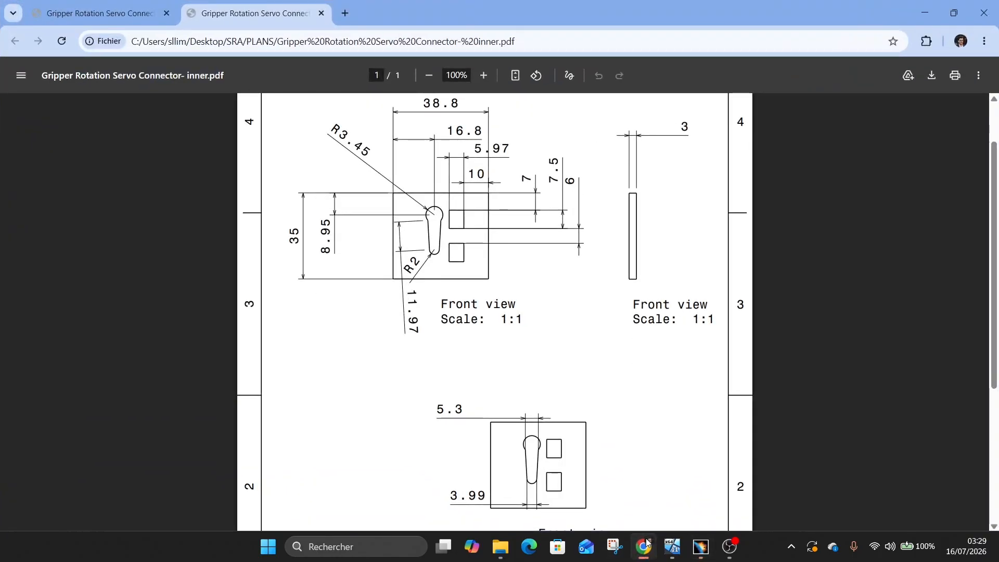
pyautogui.click(645, 545)
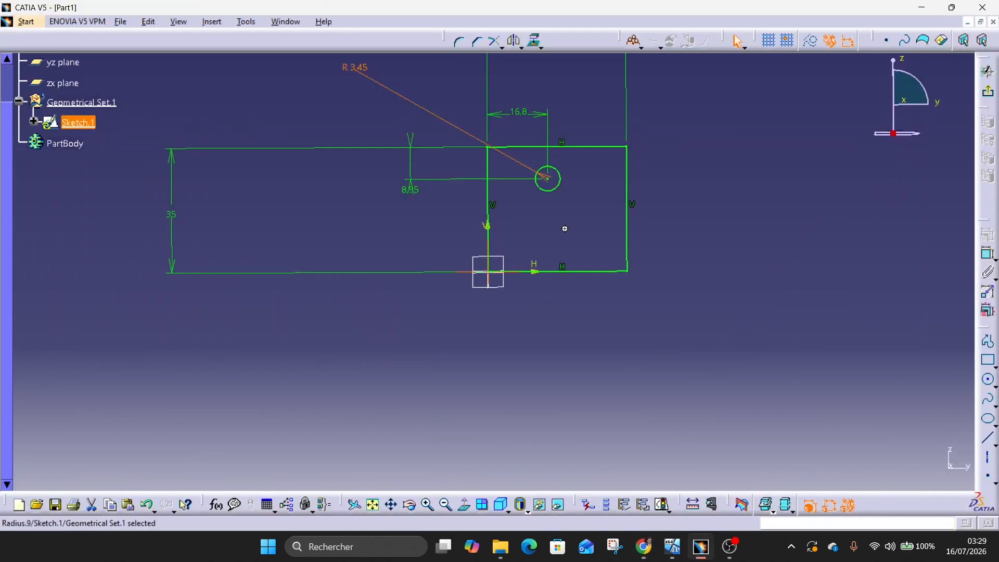
pyautogui.moveTo(564, 228)
pyautogui.keyDown('ctrl'); pyautogui.mouseDown(button='middle')
pyautogui.moveTo(573, 162)
pyautogui.moveTo(636, 159)
pyautogui.mouseUp(button='middle'); pyautogui.keyUp('ctrl')
pyautogui.moveTo(635, 159)
pyautogui.mouseDown(button='middle')
pyautogui.moveTo(571, 332)
pyautogui.moveTo(487, 310)
pyautogui.mouseUp(button='middle')
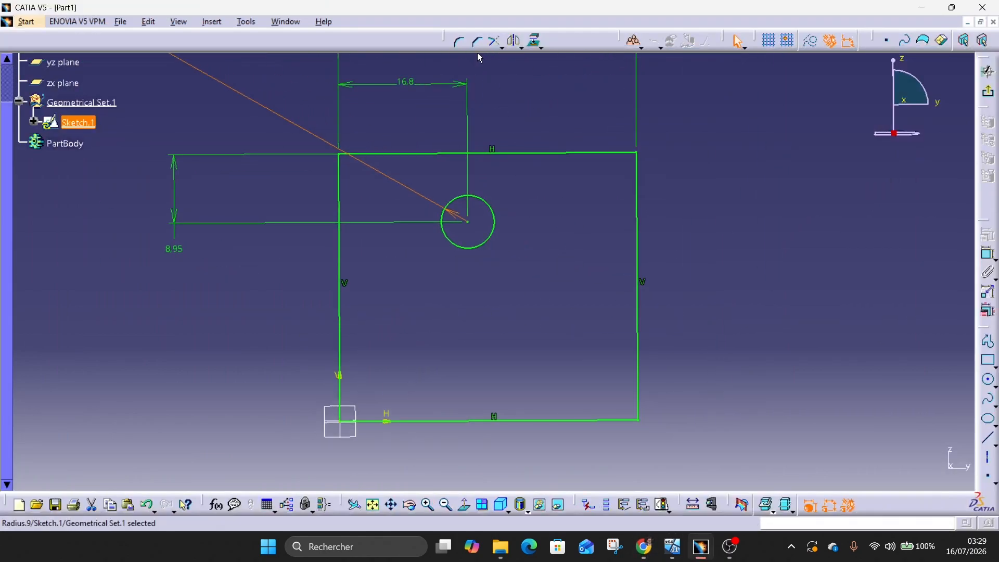
pyautogui.click(987, 468)
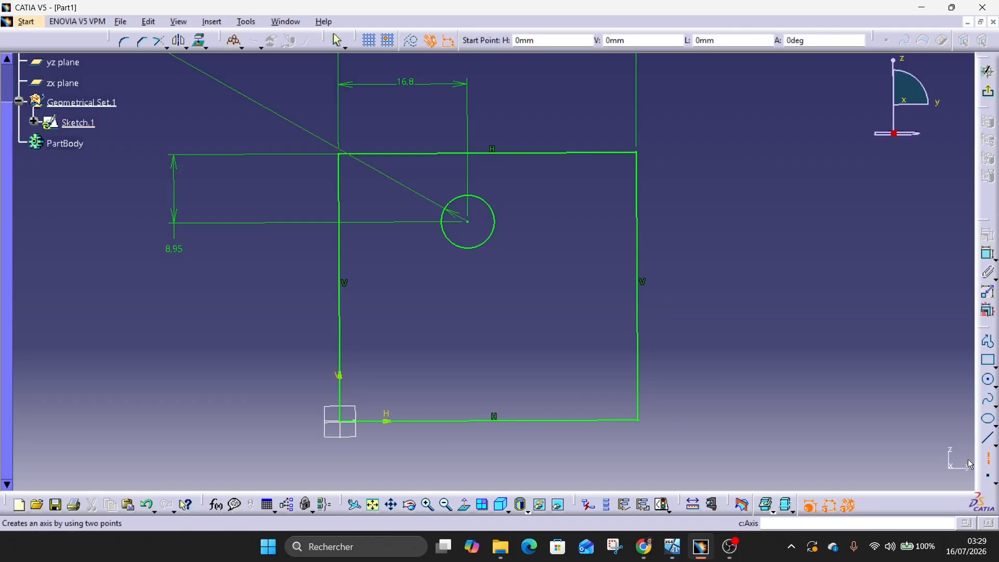
pyautogui.click(470, 221)
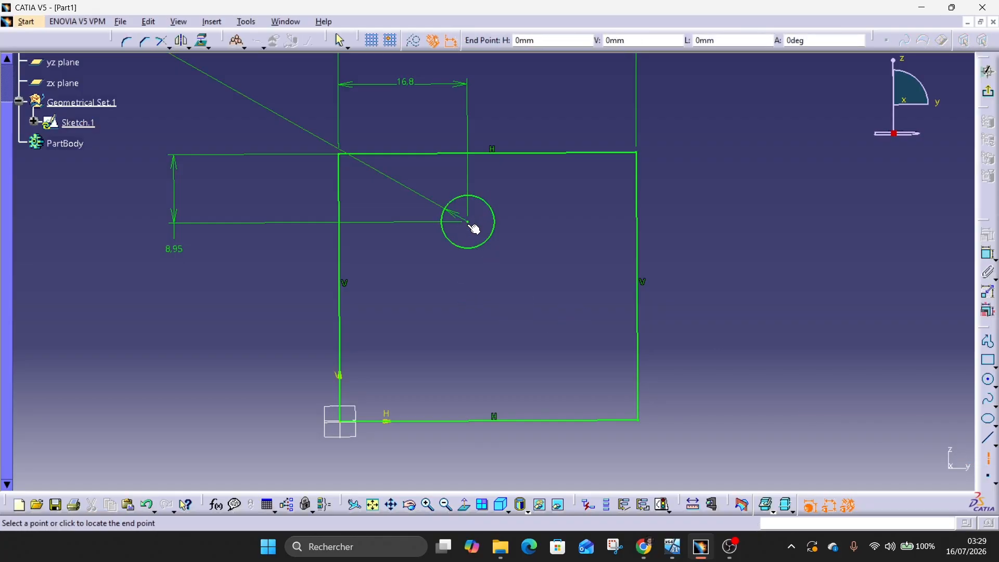
pyautogui.click(468, 345)
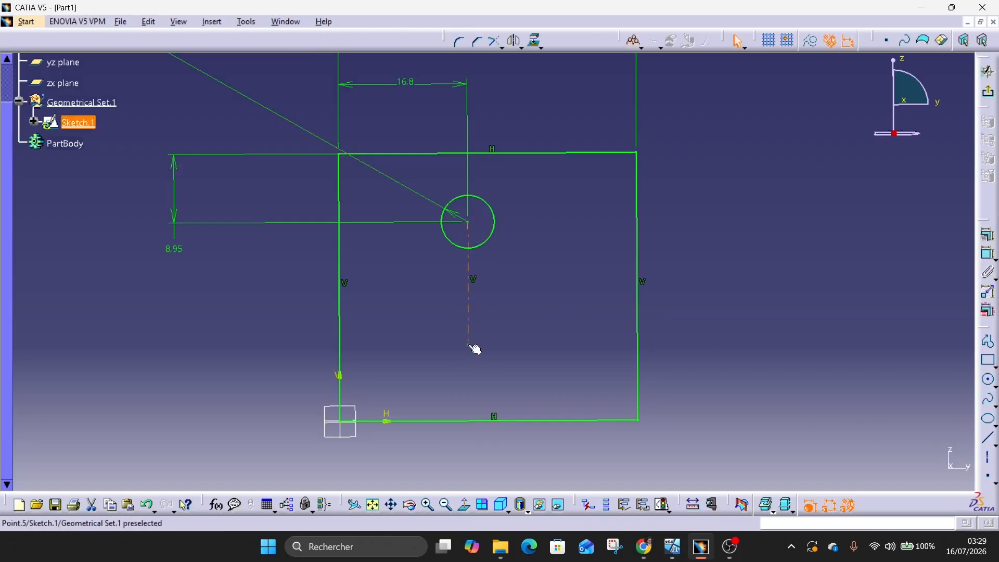
pyautogui.click(988, 254)
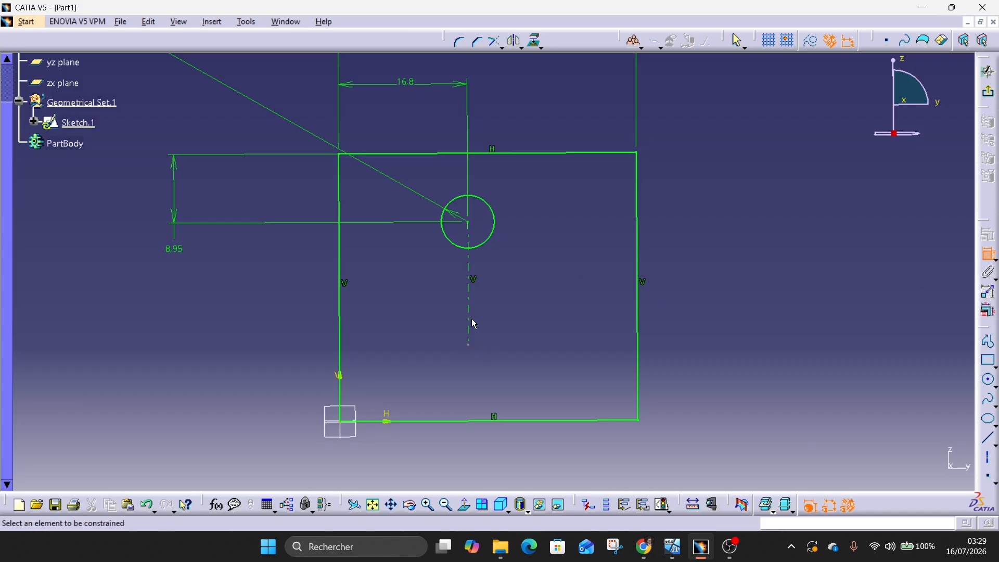
pyautogui.press('Escape')
# Step: Draw a slightly inclined line downward from the circle's lower-right side and consult the drawing for the slot dimensions
pyautogui.keyDown('ctrl'); pyautogui.moveTo(560, 362); pyautogui.dragTo(561, 307, button='middle'); pyautogui.keyUp('ctrl')
pyautogui.click(987, 439)
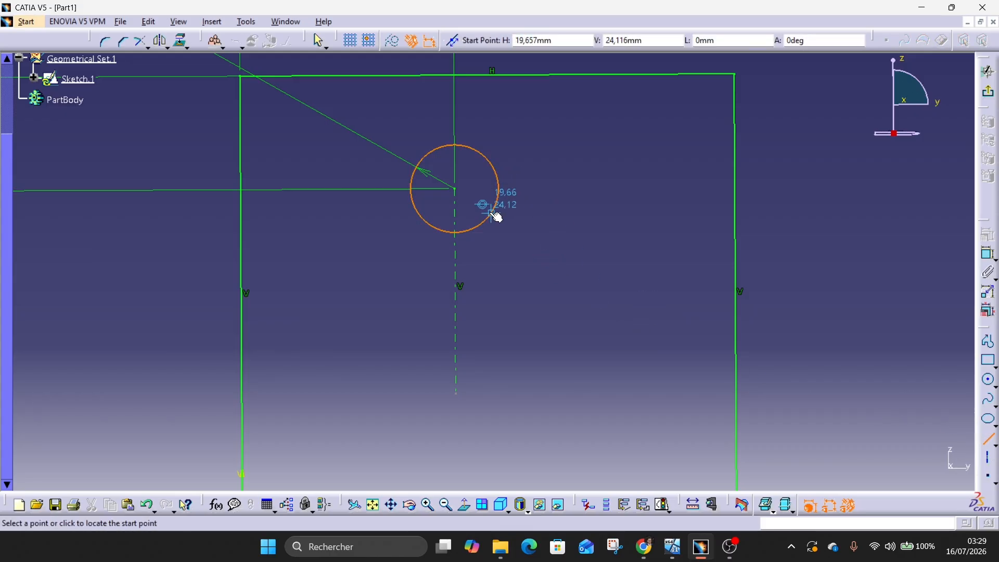
pyautogui.click(494, 214)
pyautogui.click(476, 350)
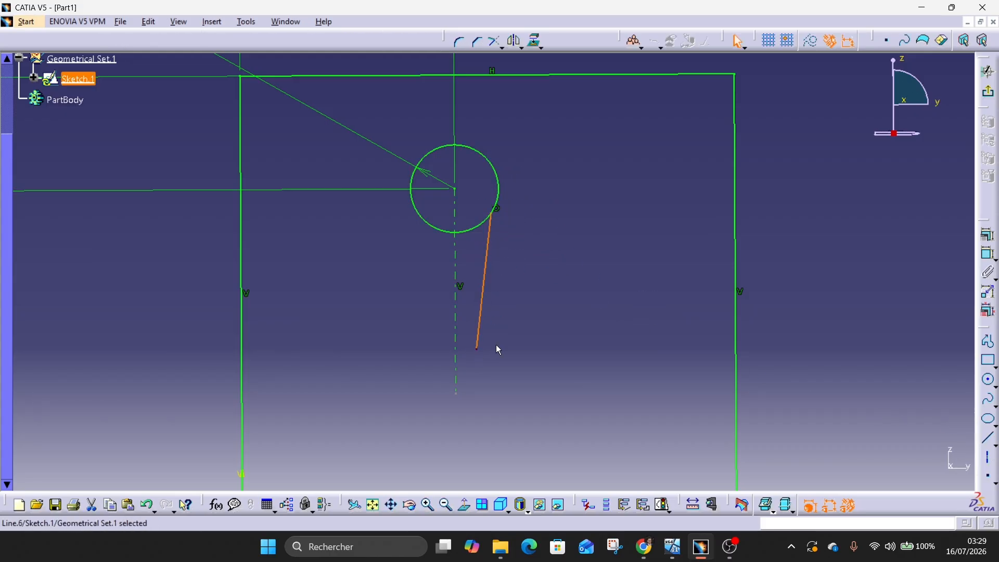
pyautogui.click(643, 552)
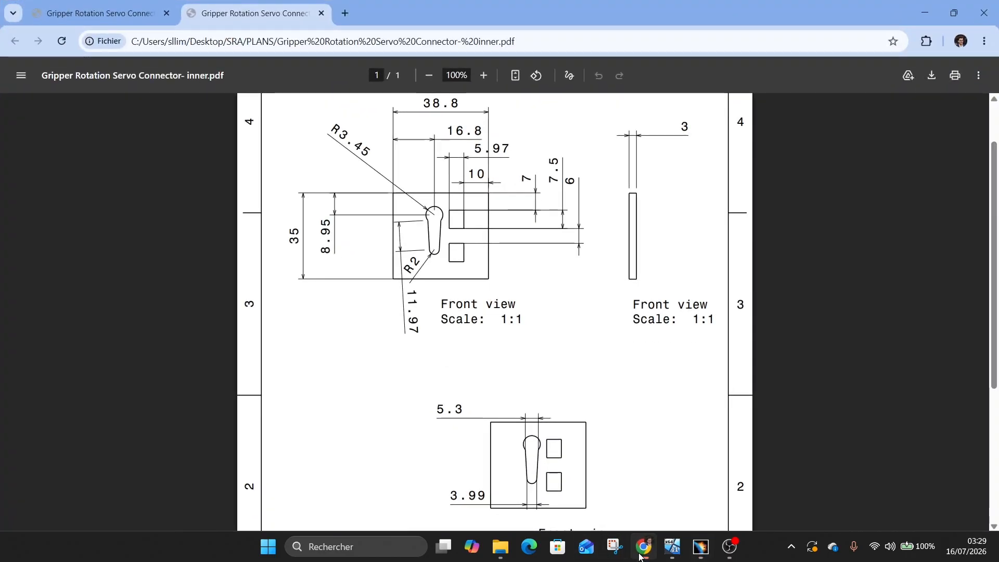
# Step: Draw a circle centred on the vertical axis's lower endpoint and passing through the inclined line's lower endpoint
pyautogui.click(641, 554)
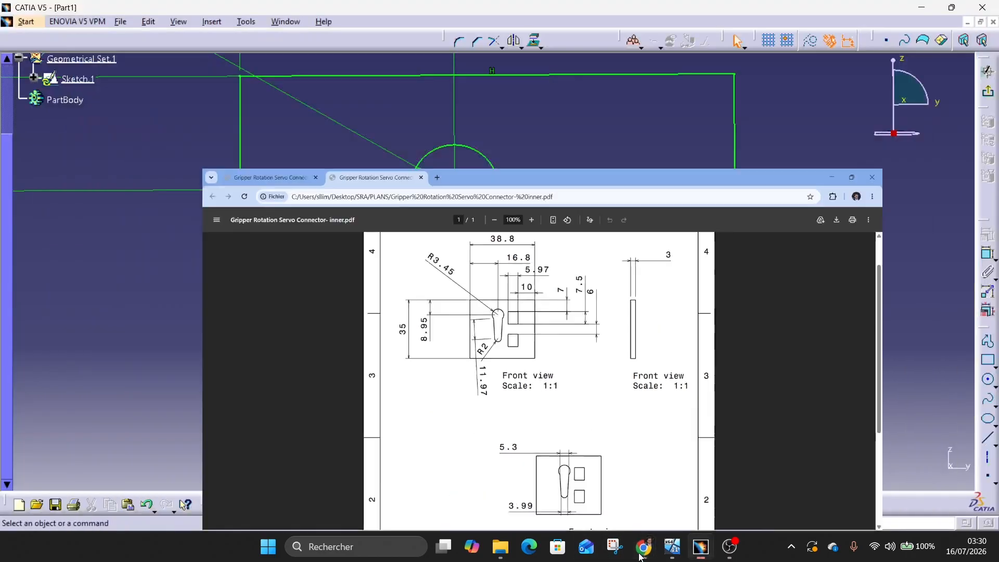
pyautogui.click(987, 382)
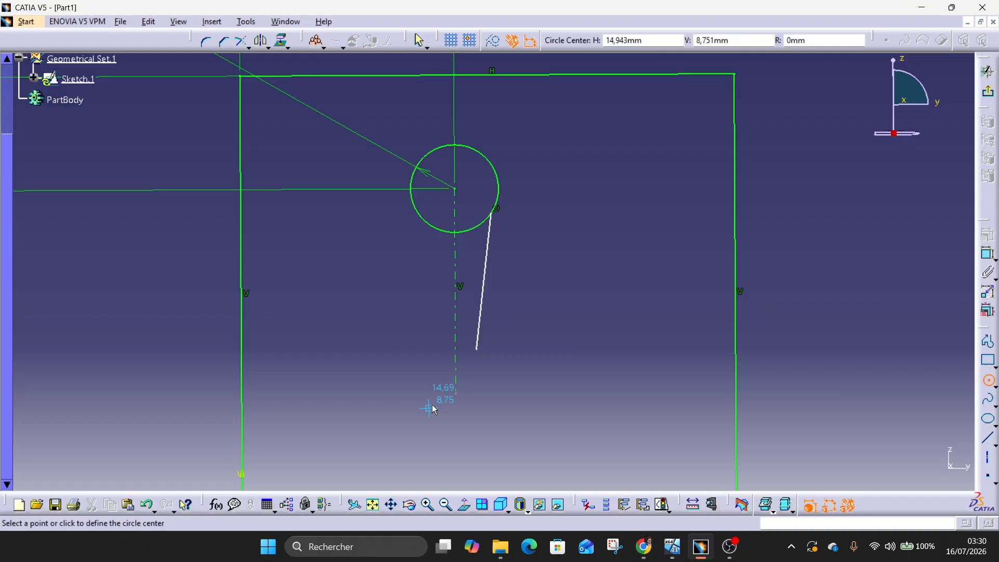
pyautogui.click(456, 394)
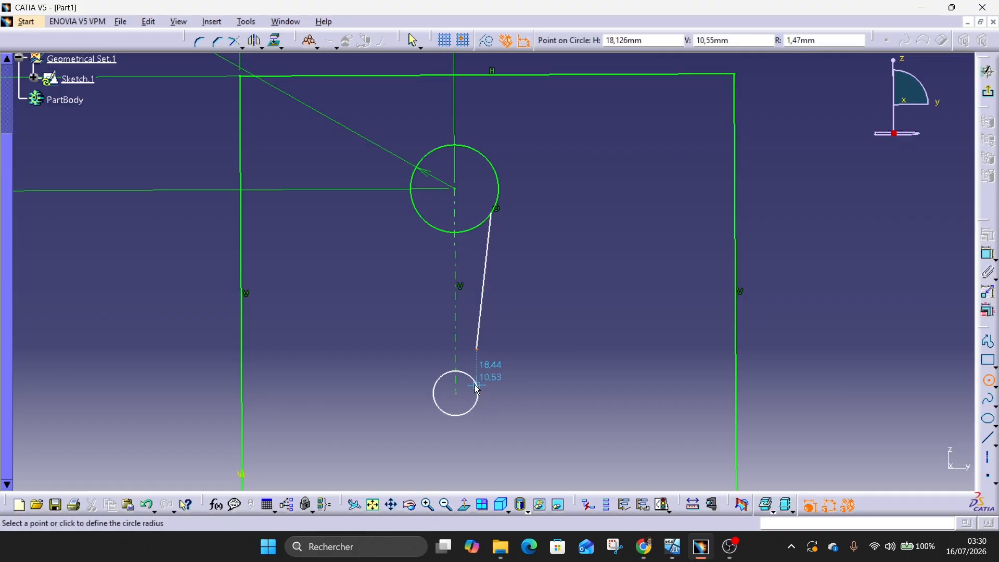
pyautogui.click(476, 347)
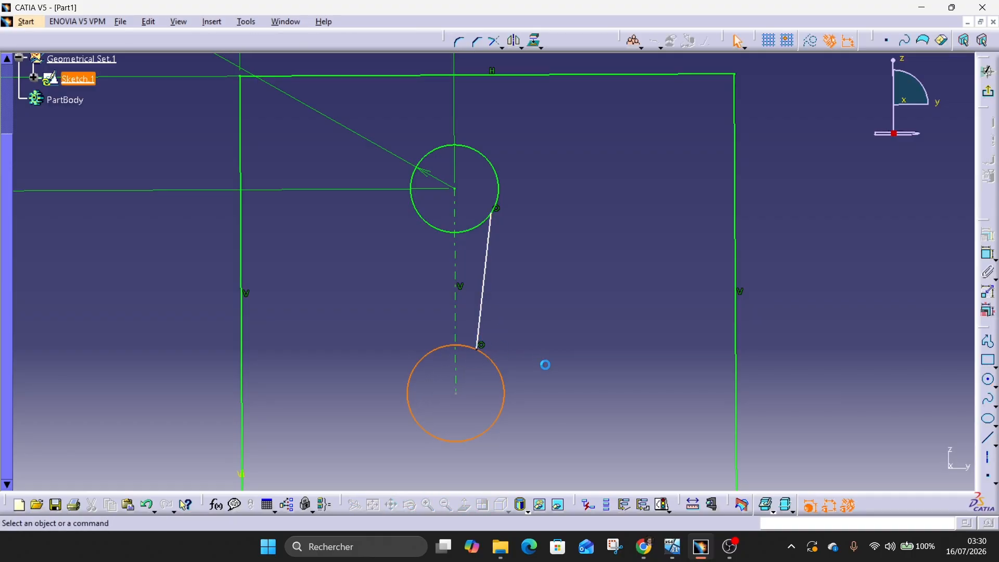
# Step: Check the slot's side length on the drawing and constrain the inclined line's length to 11.97 mm
pyautogui.click(637, 549)
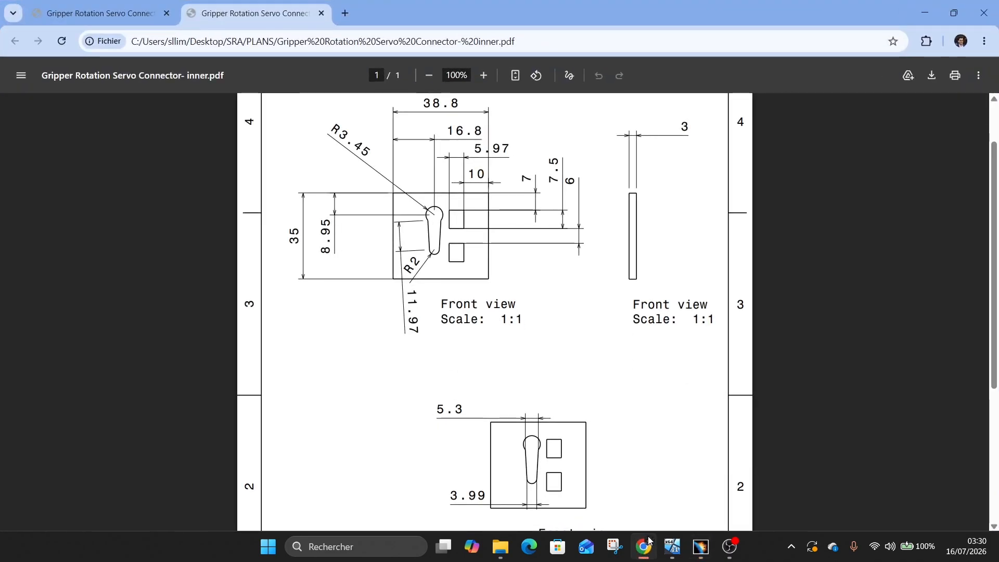
pyautogui.click(644, 547)
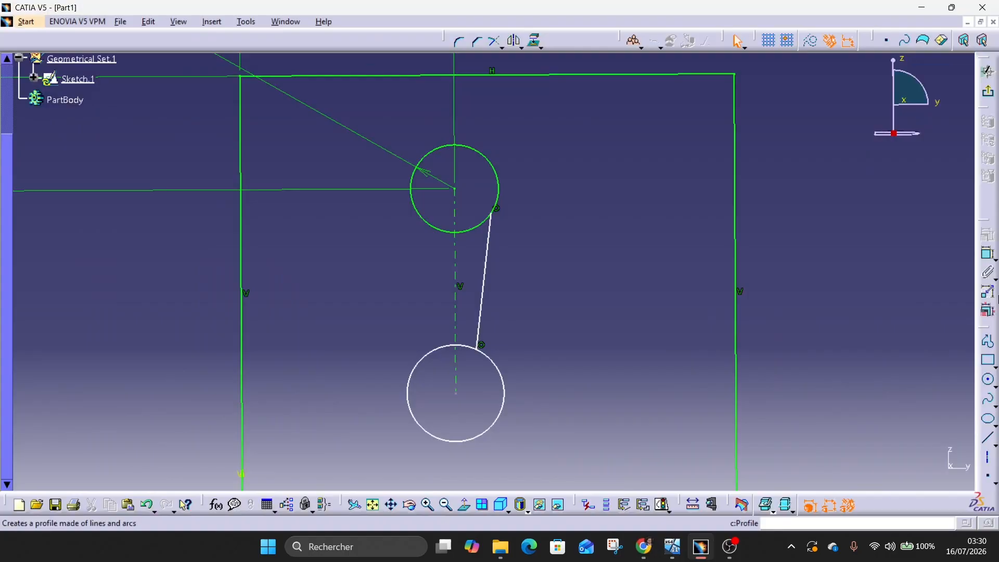
pyautogui.click(987, 254)
pyautogui.click(483, 300)
pyautogui.click(556, 283)
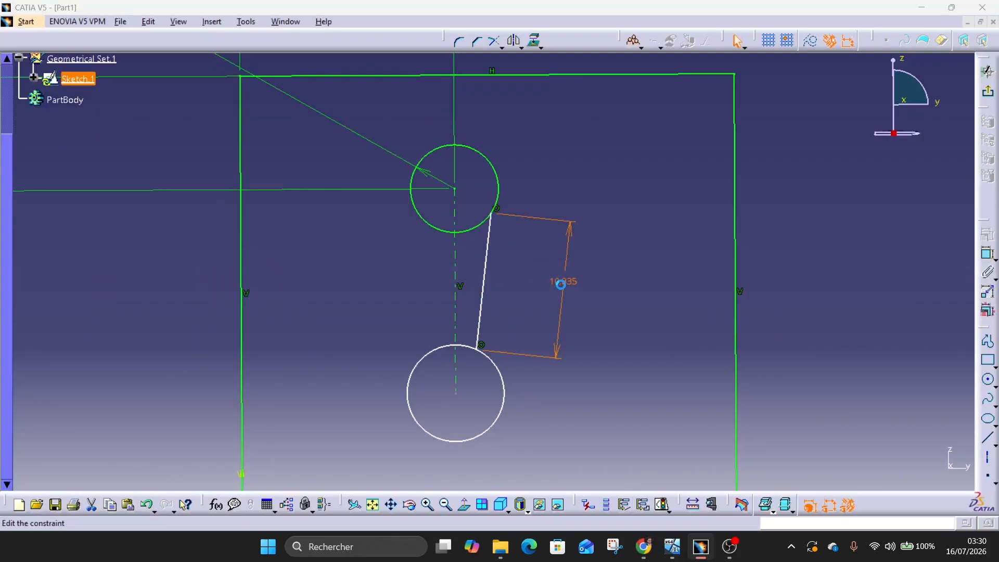
pyautogui.doubleClick(559, 282)
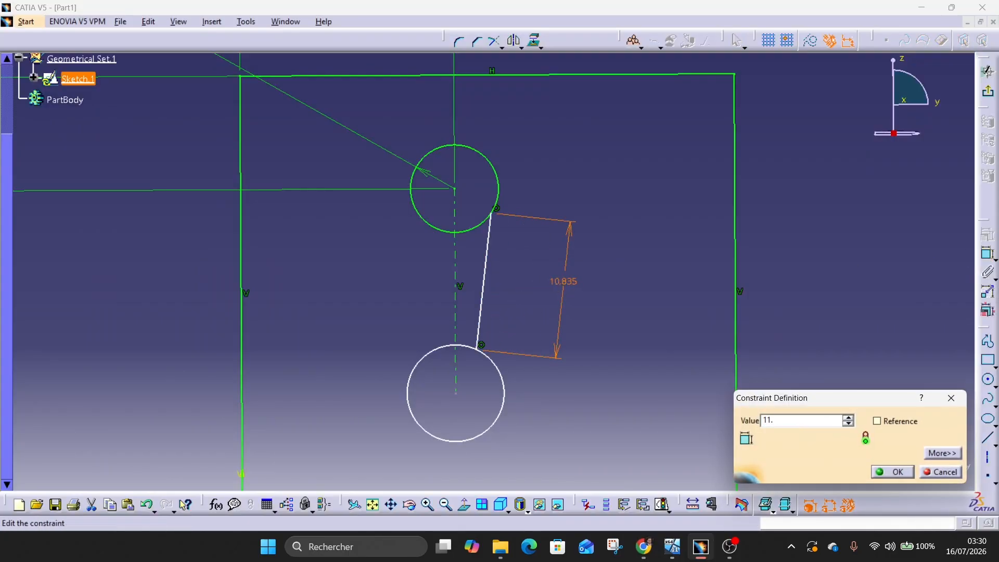
pyautogui.press('Return')
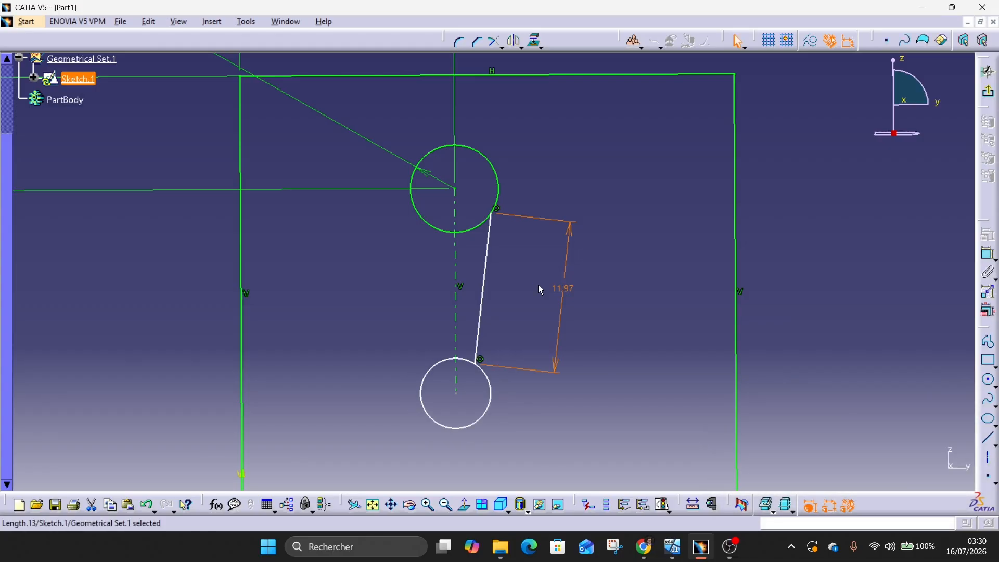
pyautogui.click(627, 405)
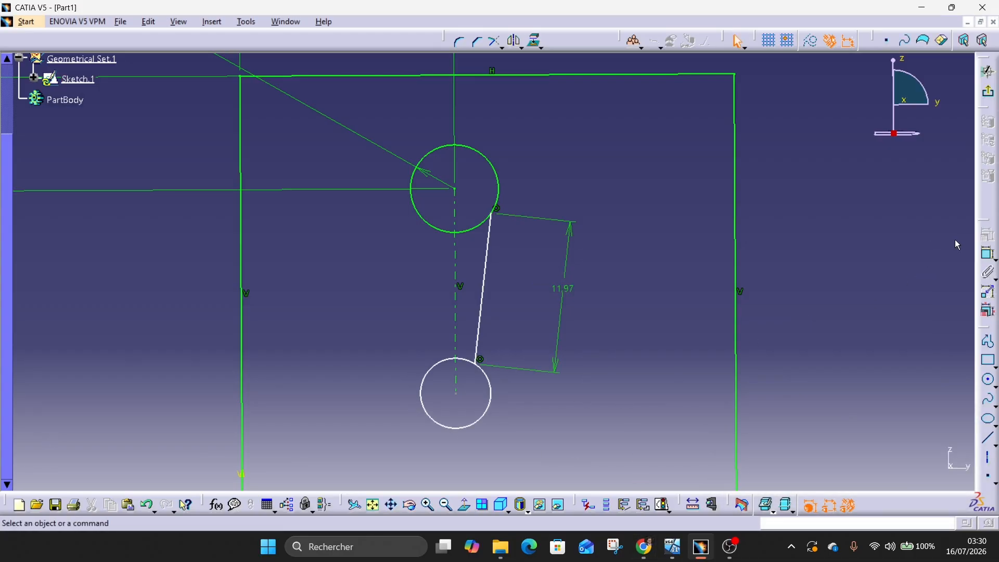
# Step: Constrain the lower circle's radius to 2 mm
pyautogui.click(988, 254)
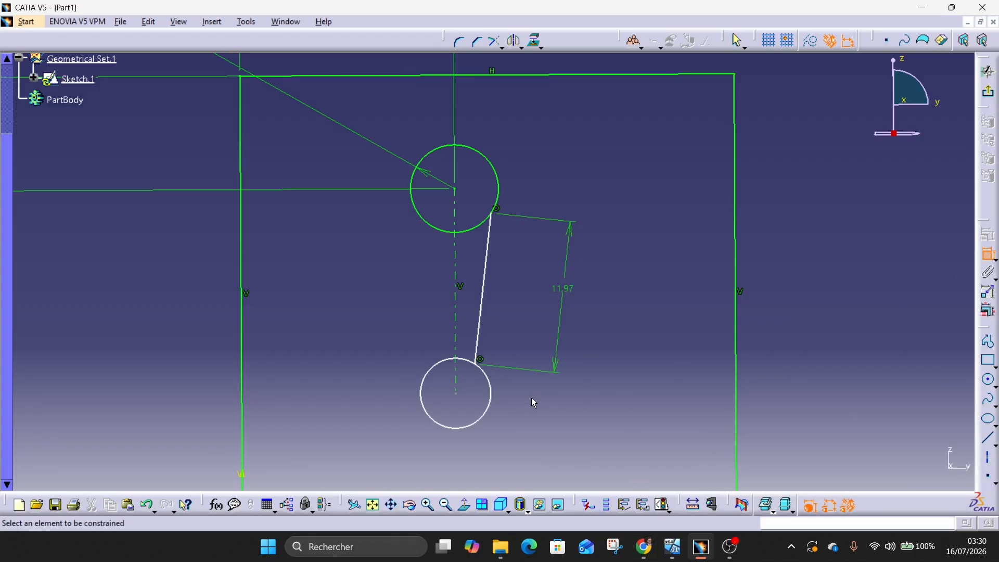
pyautogui.click(489, 404)
pyautogui.click(525, 439)
pyautogui.doubleClick(523, 431)
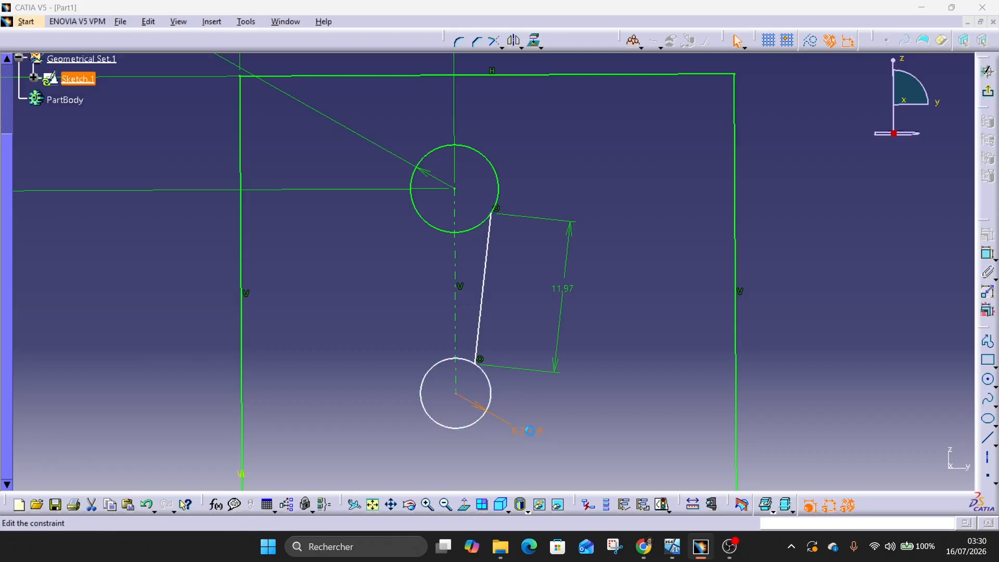
pyautogui.write('2')
pyautogui.click(885, 474)
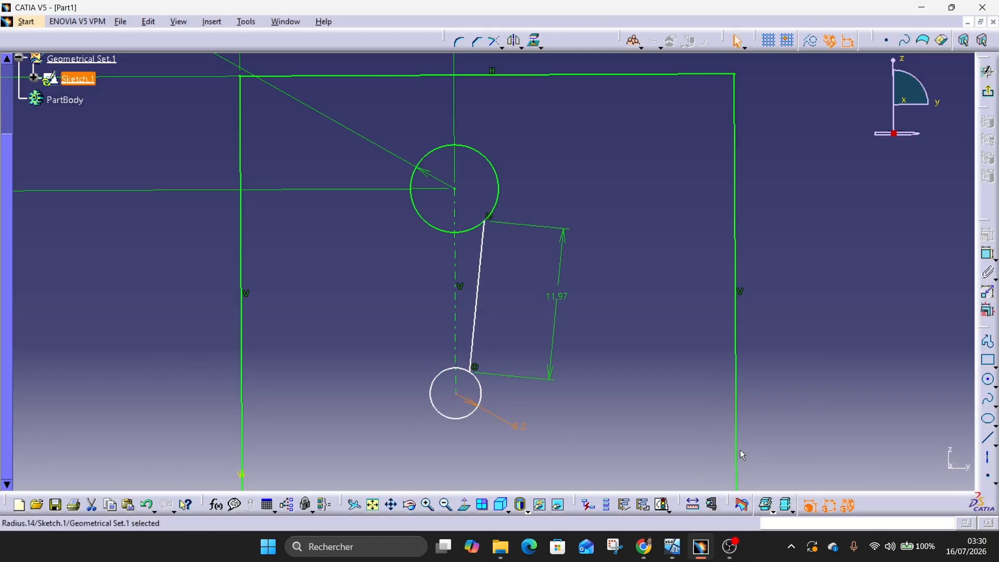
pyautogui.click(705, 467)
# Step: Check the slot shape on the drawing and make the inclined line tangent to the upper circle
pyautogui.click(643, 557)
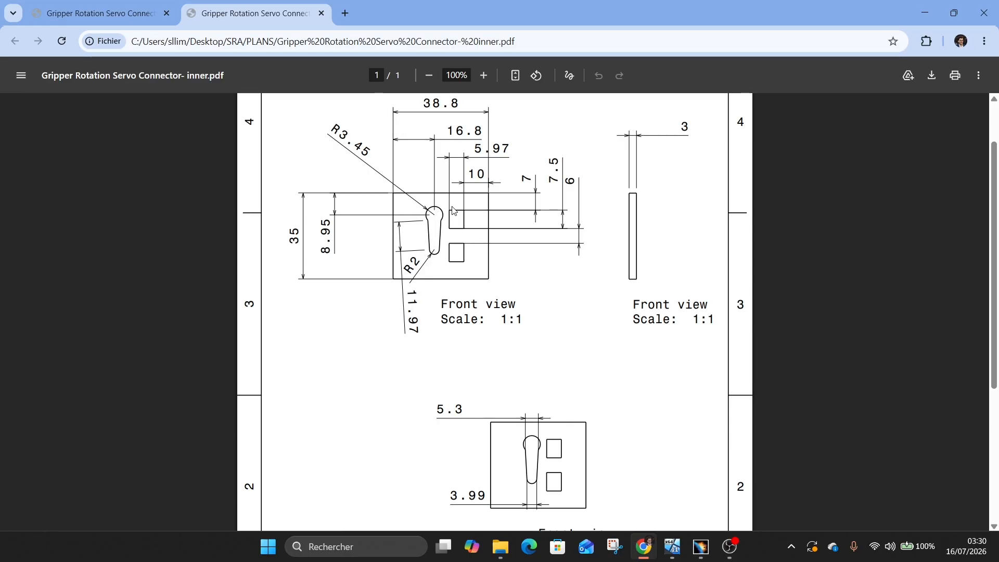
pyautogui.click(924, 12)
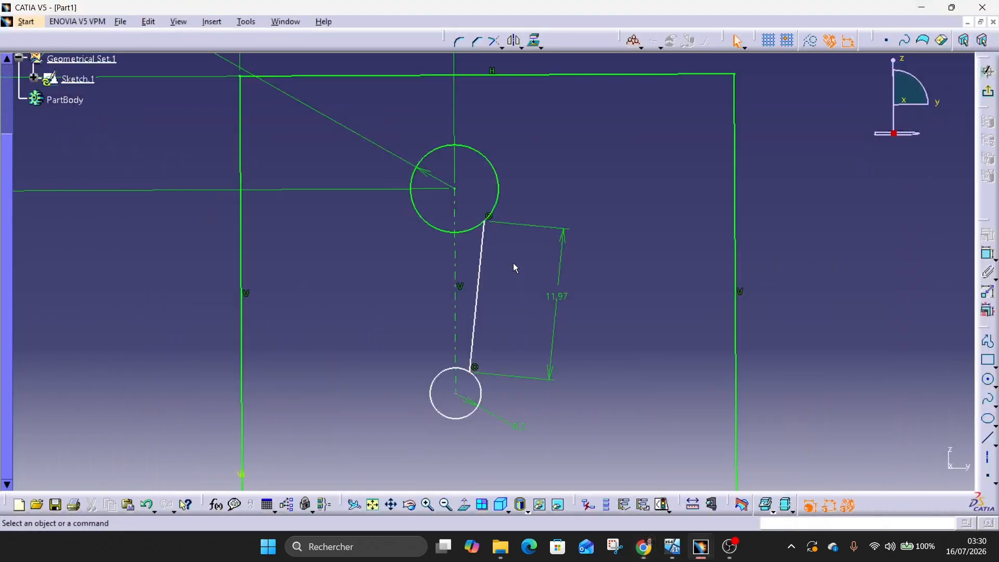
pyautogui.click(483, 273)
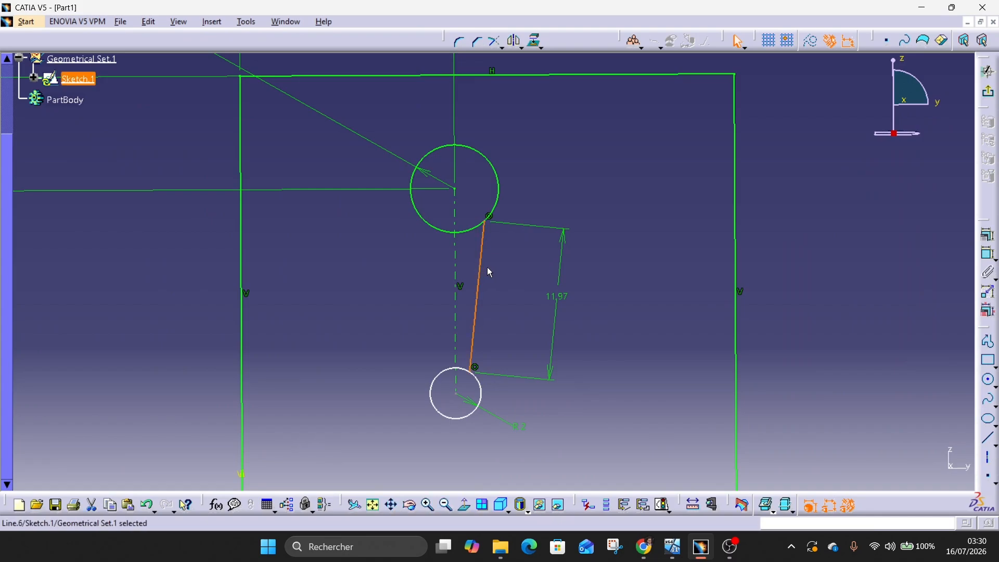
pyautogui.keyDown('ctrl'); pyautogui.click(500, 186); pyautogui.keyUp('ctrl')
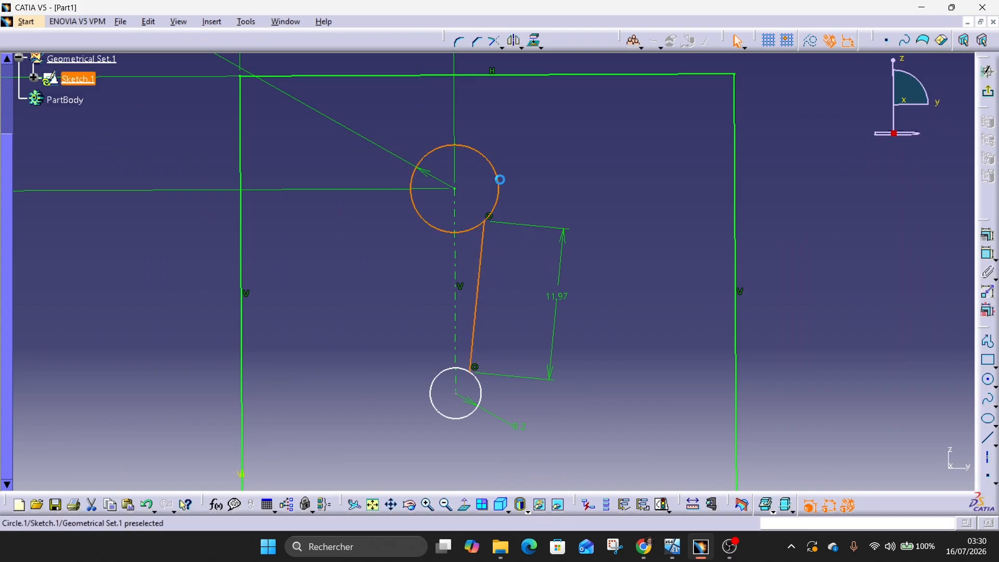
pyautogui.click(988, 235)
pyautogui.click(920, 376)
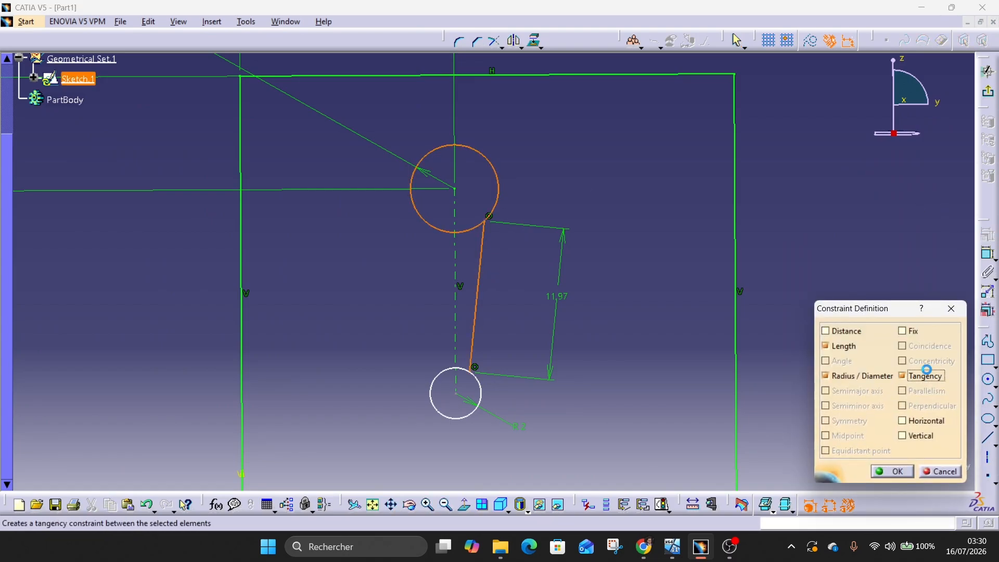
pyautogui.click(887, 471)
# Step: Make the inclined line tangent to the lower circle as well
pyautogui.click(478, 311)
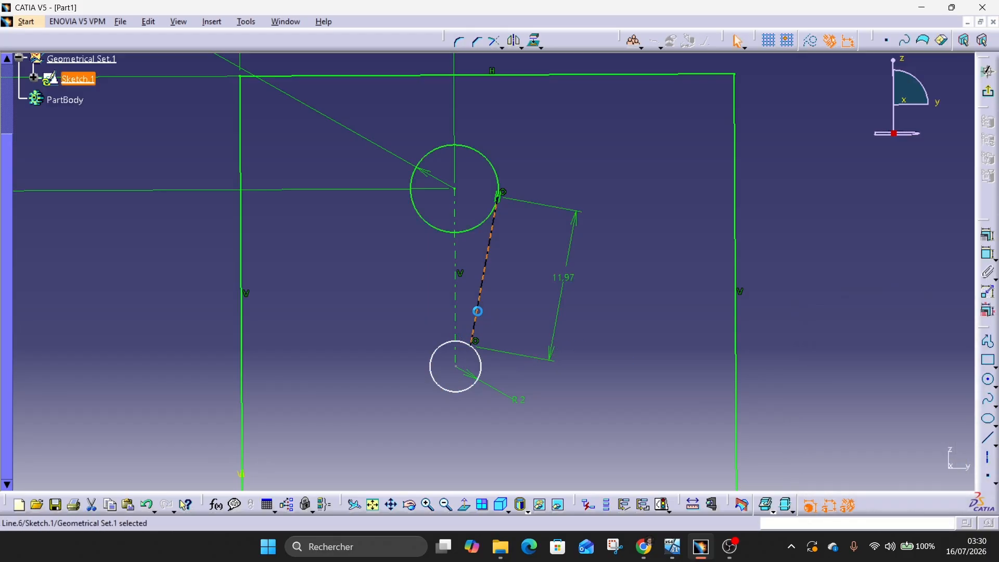
pyautogui.keyDown('ctrl'); pyautogui.click(480, 376); pyautogui.keyUp('ctrl')
pyautogui.click(993, 239)
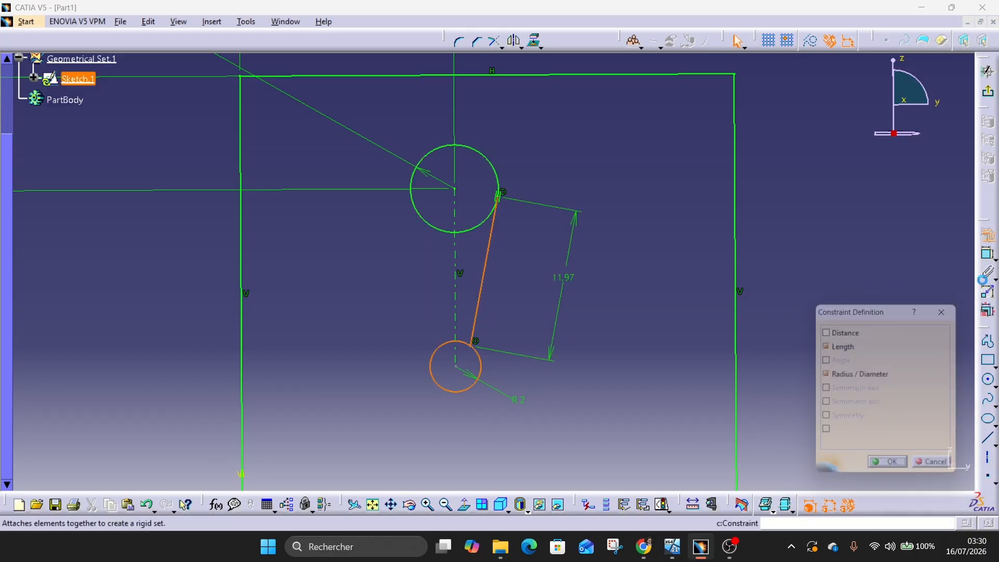
pyautogui.click(915, 380)
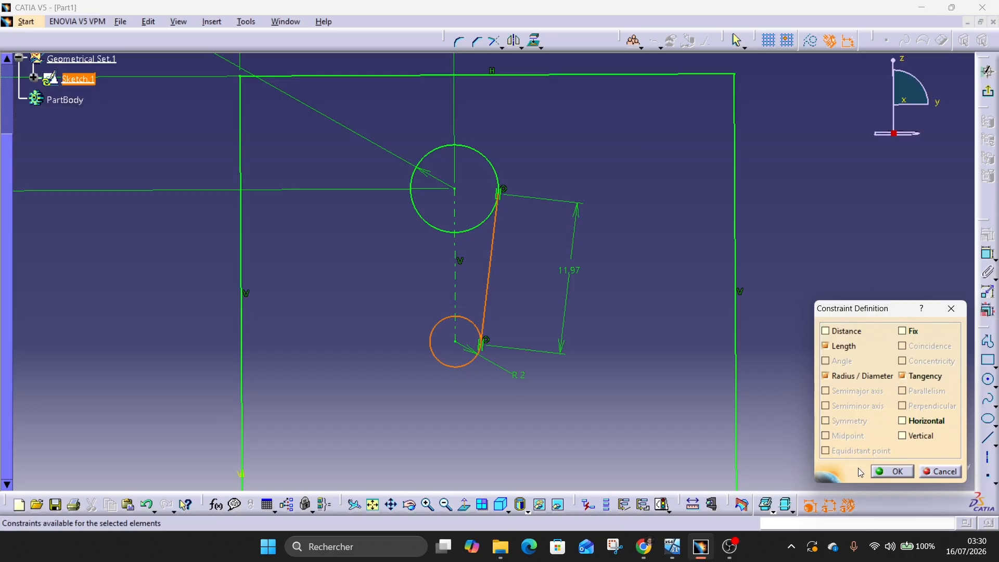
pyautogui.click(892, 471)
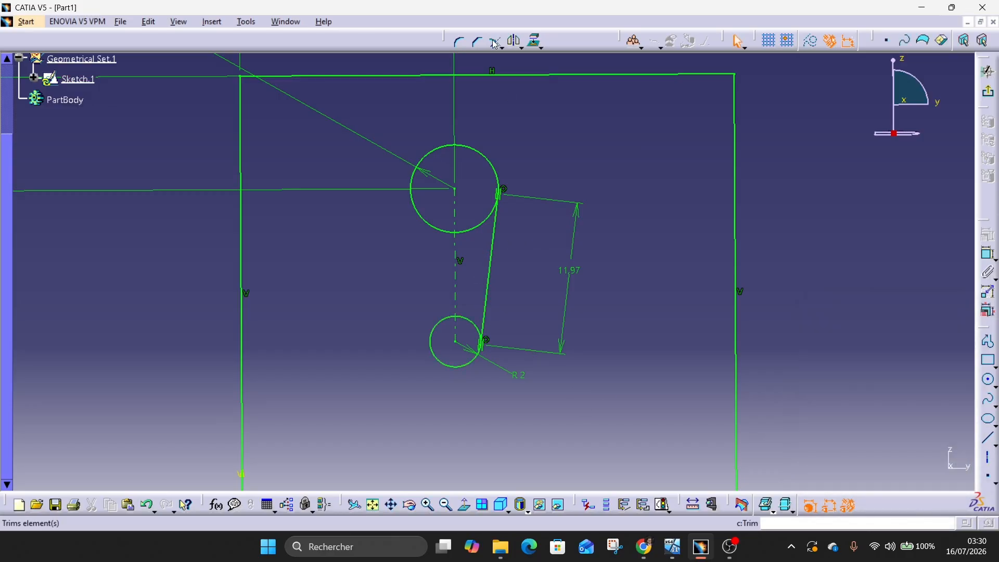
# Step: Mirror the inclined line about the vertical axis to form the slot's opposite side
pyautogui.click(517, 42)
pyautogui.click(489, 297)
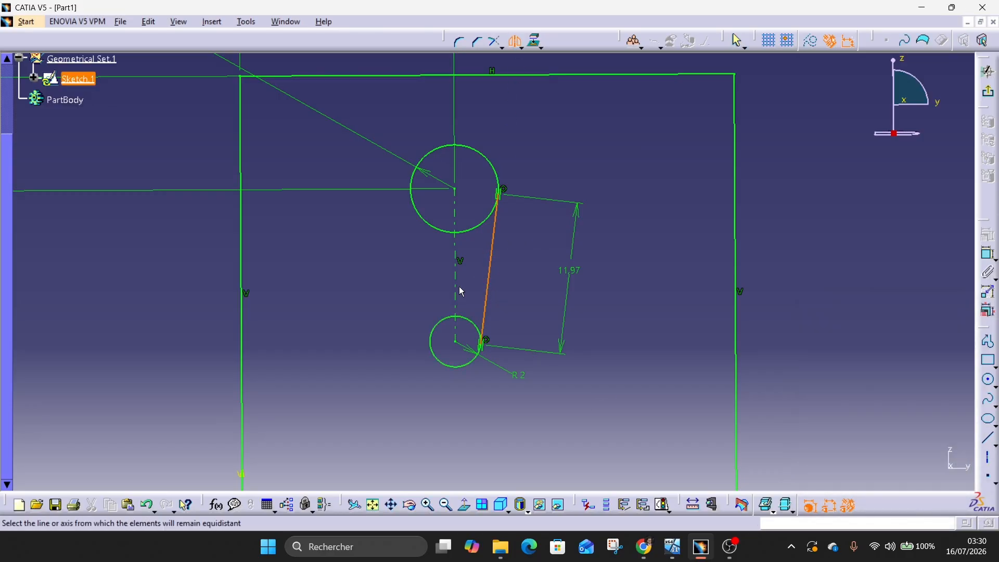
pyautogui.click(456, 289)
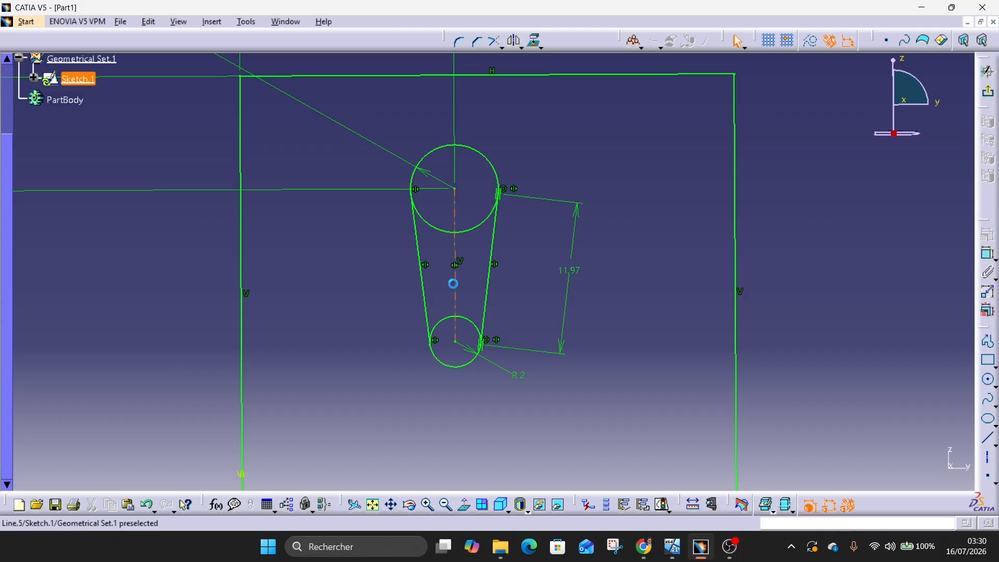
# Step: Quick-trim both lower arc portions of the upper circle that lie inside the slot
pyautogui.click(501, 49)
pyautogui.click(511, 111)
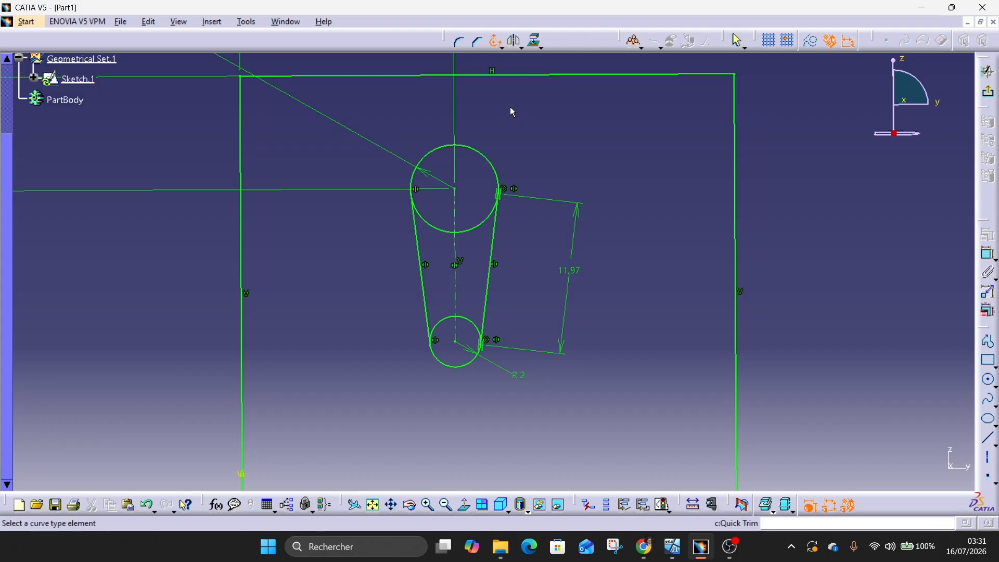
pyautogui.click(501, 48)
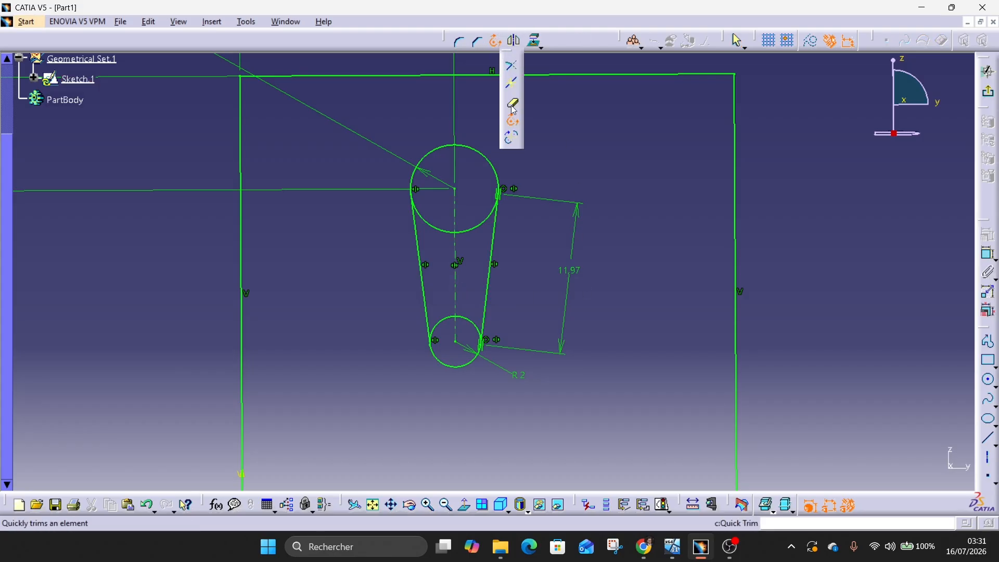
pyautogui.click(475, 230)
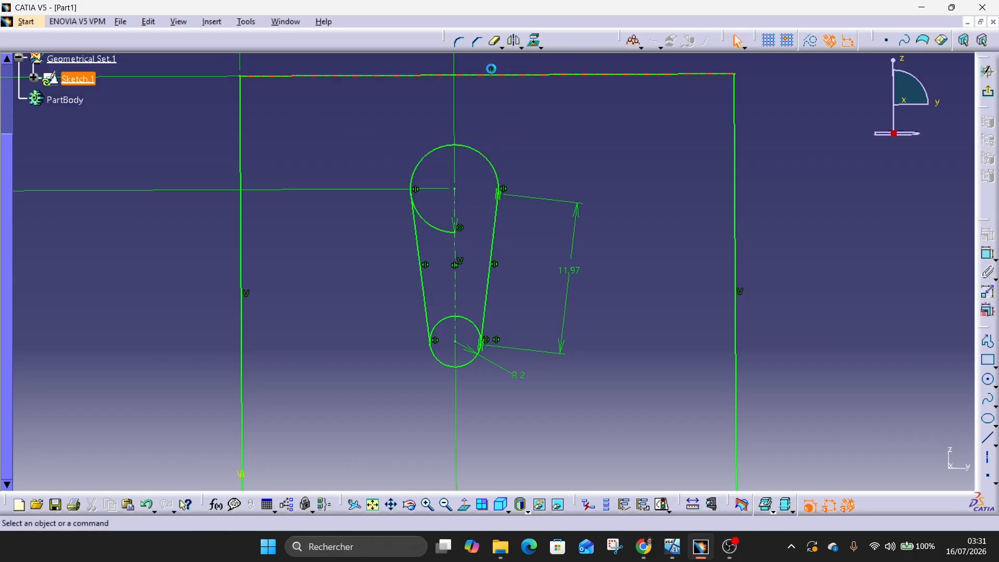
pyautogui.click(501, 46)
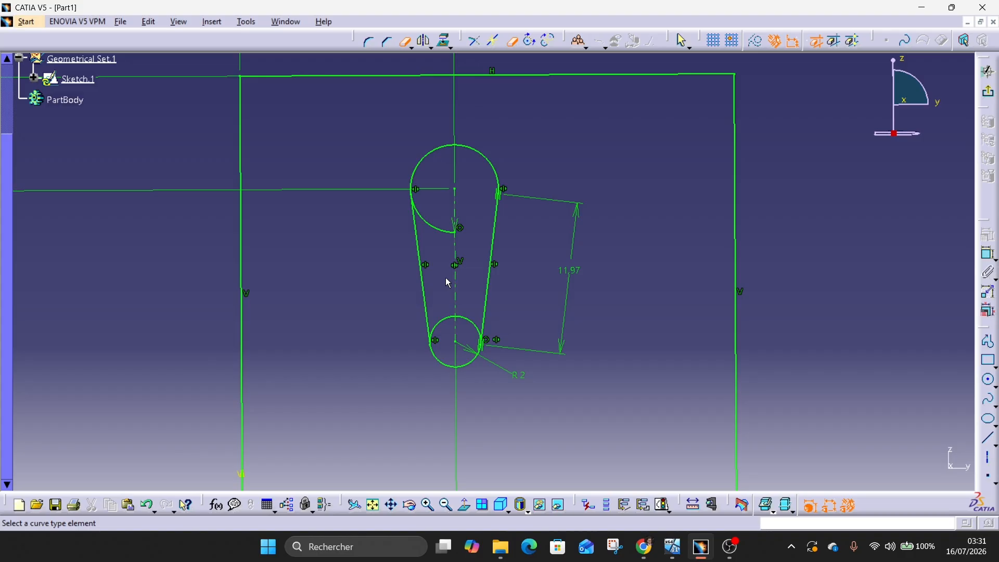
pyautogui.click(439, 226)
# Step: Quick-trim the lower circle's upper arc portions inside the slot and consult the drawing for the remaining cutouts
pyautogui.click(444, 322)
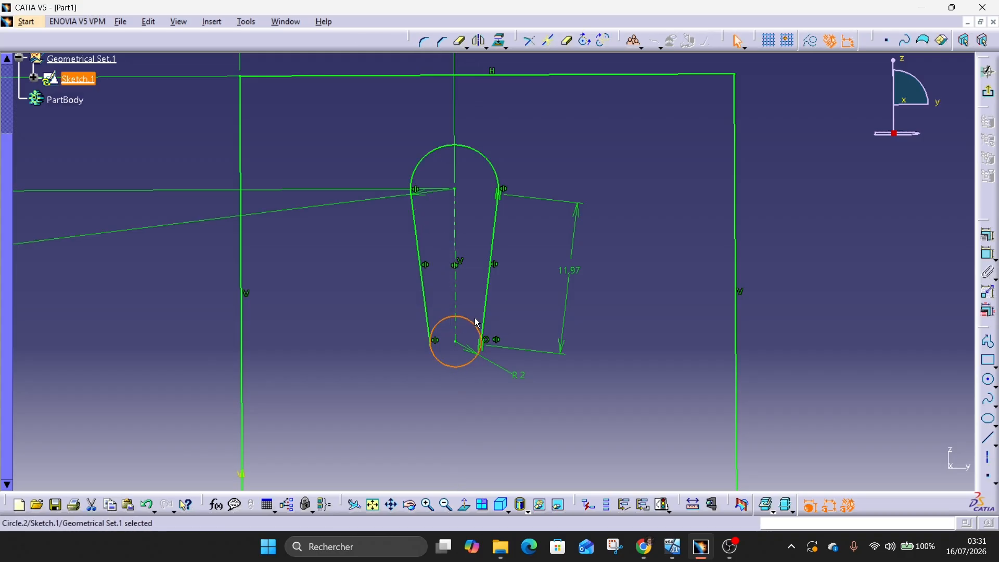
pyautogui.click(459, 41)
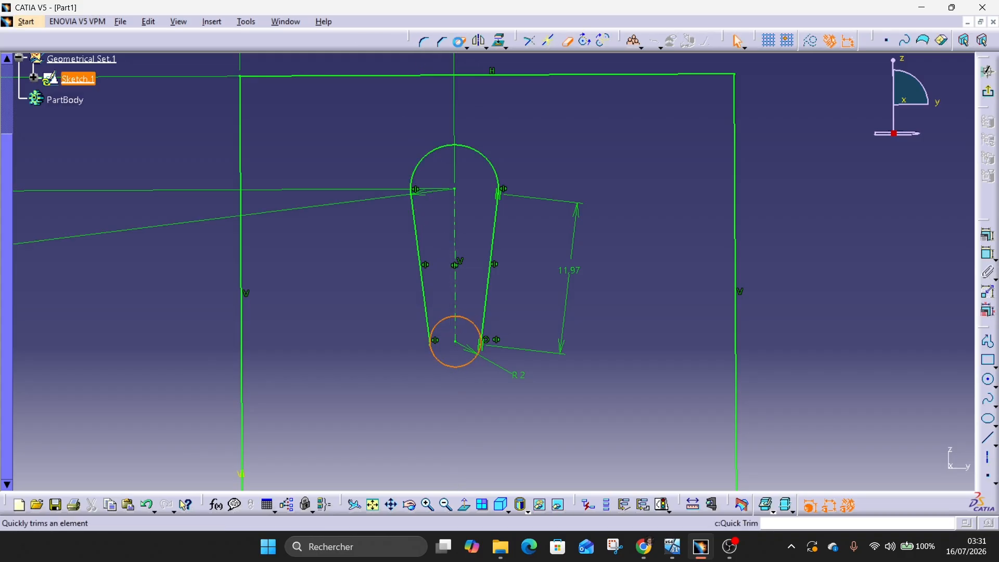
pyautogui.click(483, 330)
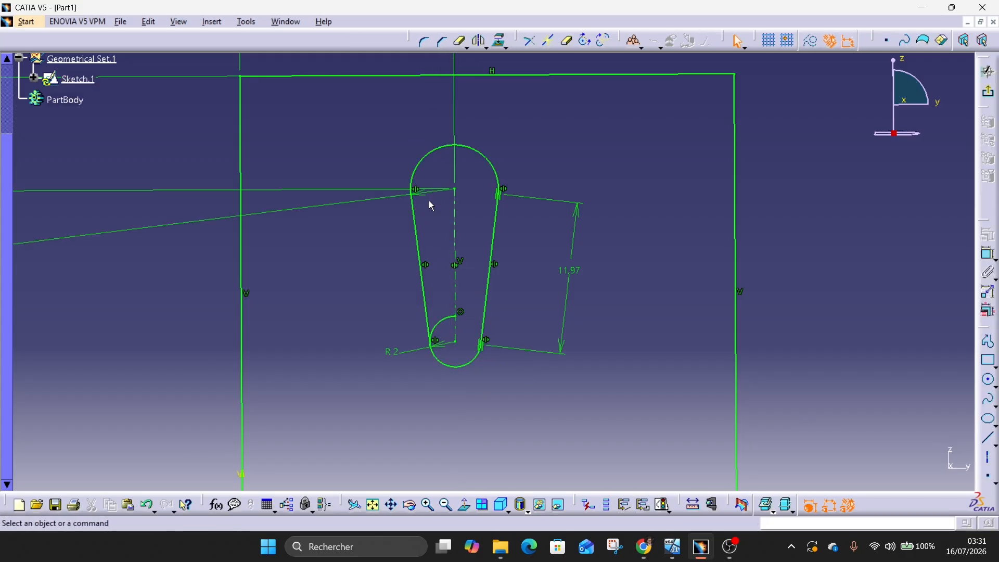
pyautogui.click(458, 45)
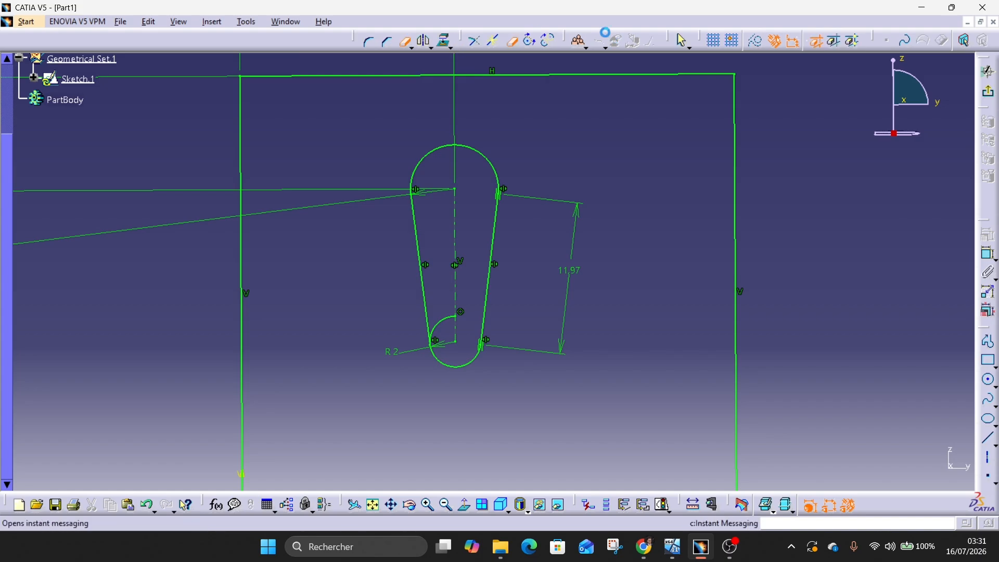
pyautogui.click(446, 328)
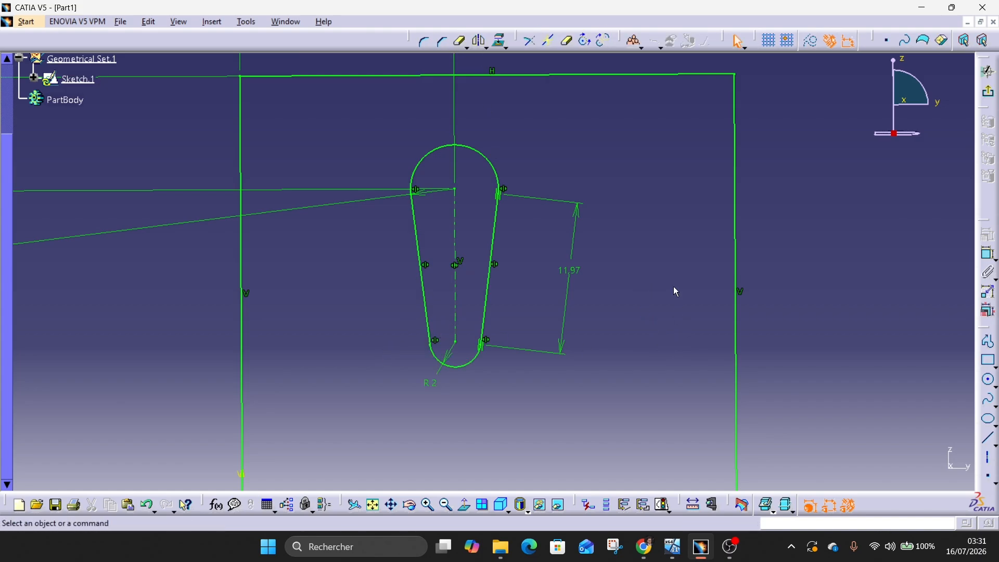
pyautogui.moveTo(676, 292); pyautogui.dragTo(682, 361, button='middle')
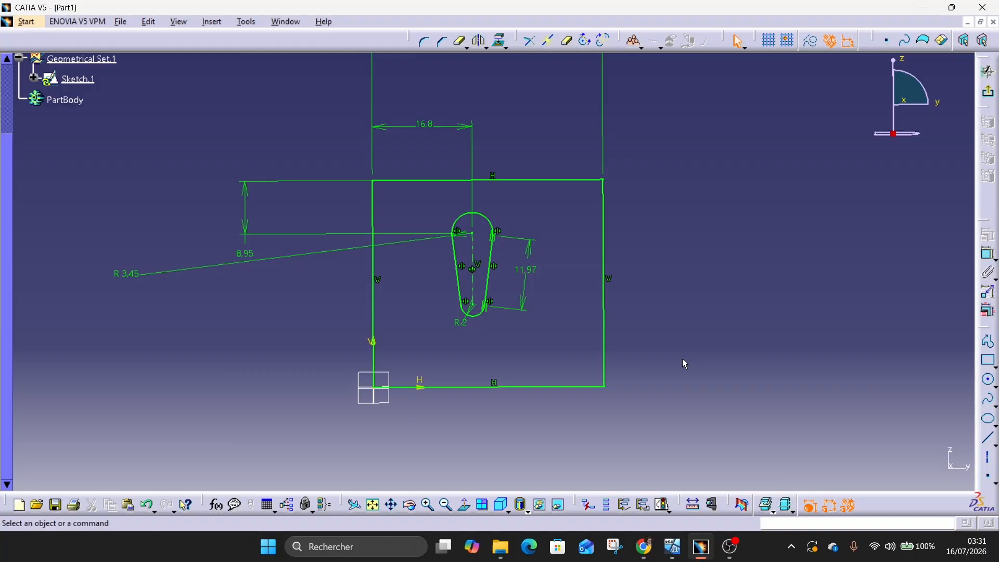
pyautogui.click(643, 546)
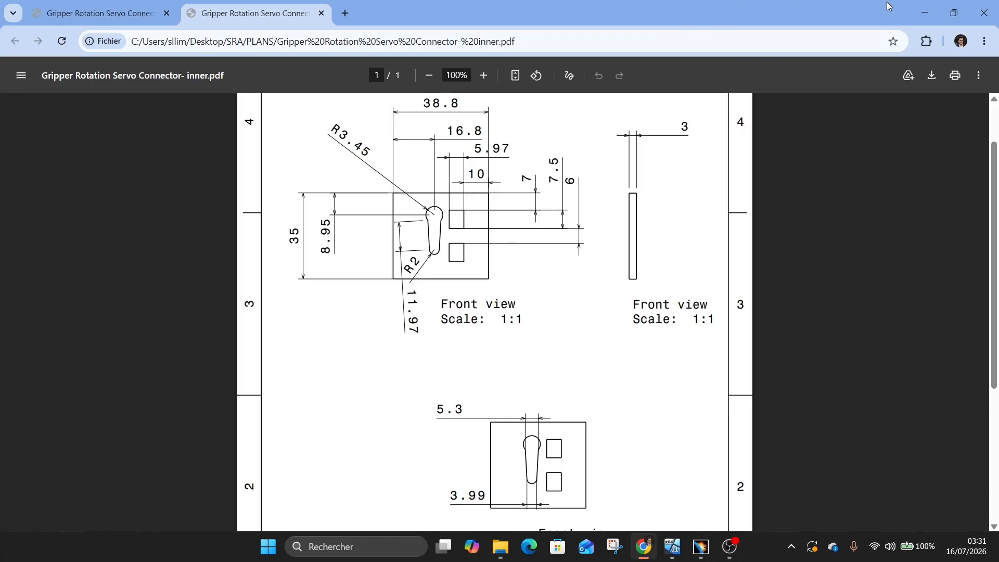
# Step: Return to CATIA and sketch a rectangle about 7.3 mm high between the tapered slot and the plate's right edge
pyautogui.click(925, 13)
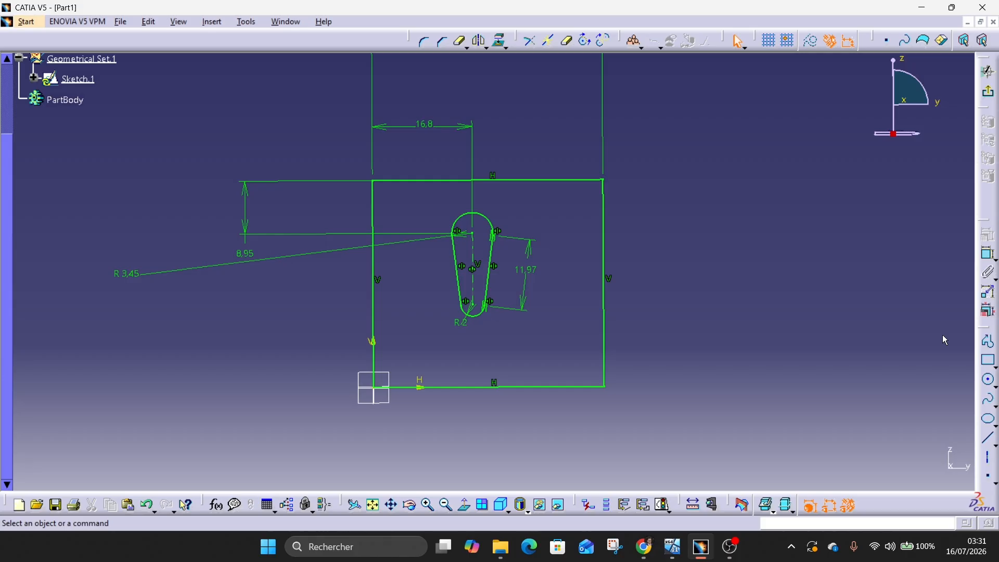
pyautogui.click(988, 360)
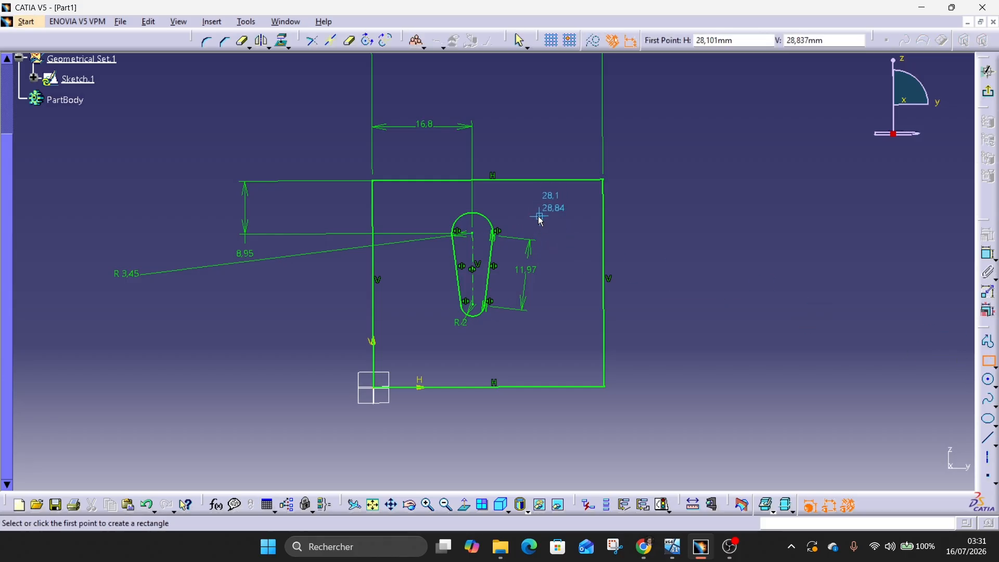
pyautogui.click(539, 215)
pyautogui.click(577, 259)
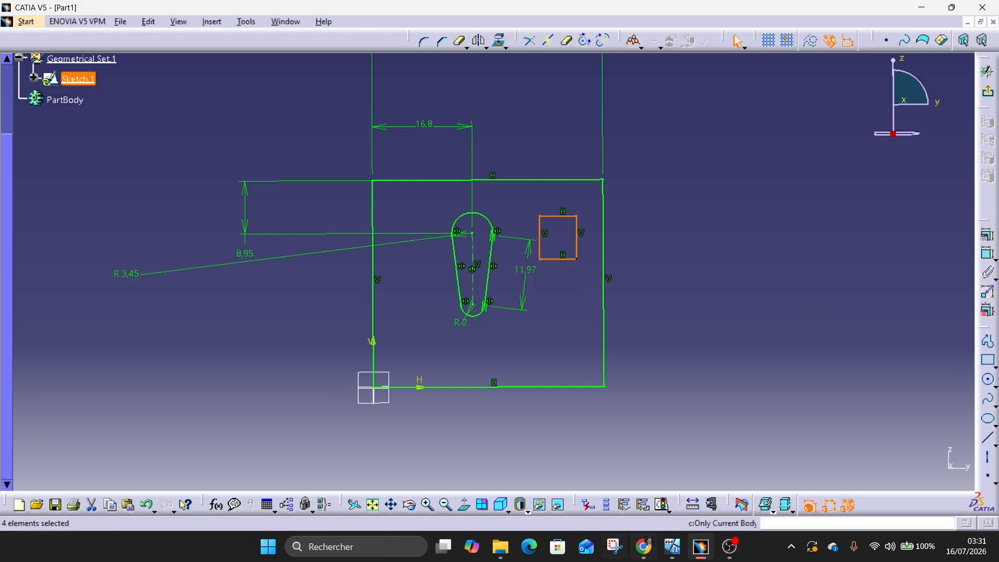
# Step: Check the PDF drawing and constrain the rectangle's upper edge 7 mm below the plate's top edge
pyautogui.click(644, 554)
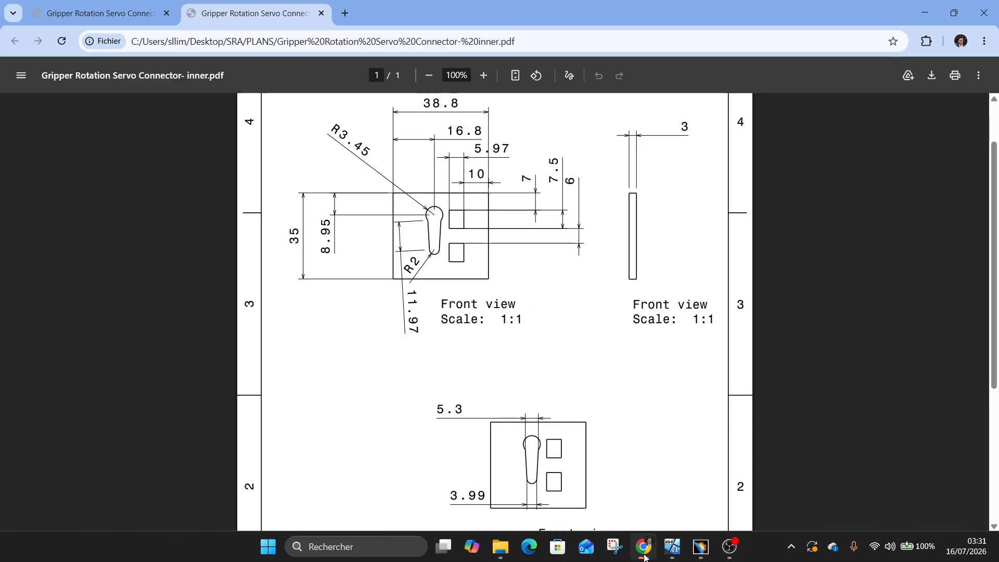
pyautogui.click(643, 554)
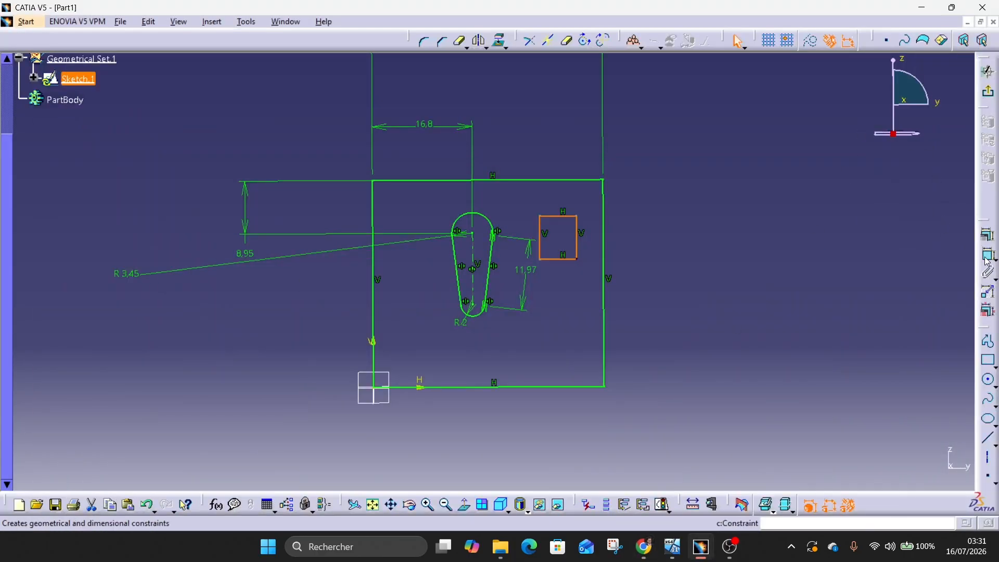
pyautogui.click(986, 253)
pyautogui.click(559, 180)
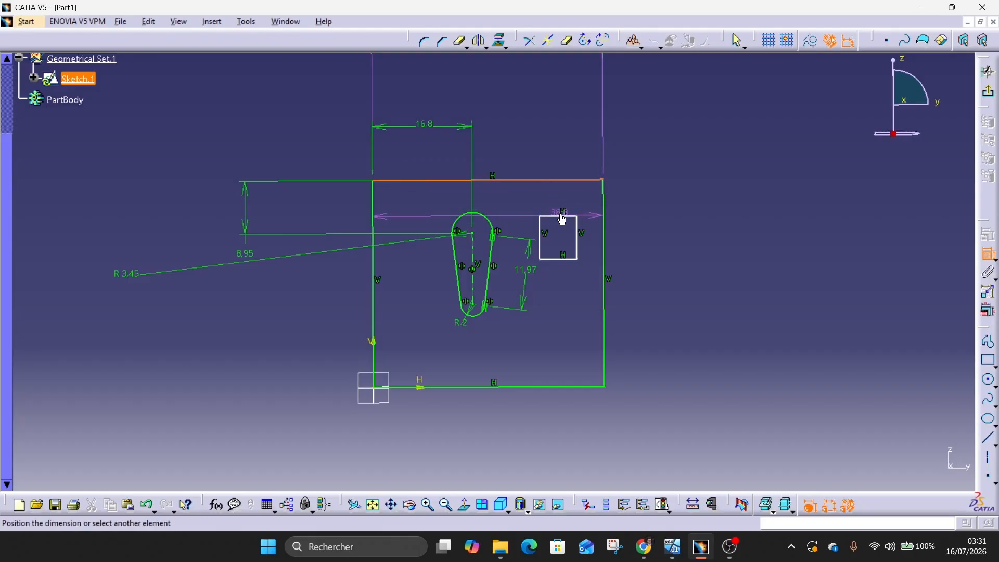
pyautogui.click(563, 217)
pyautogui.click(698, 217)
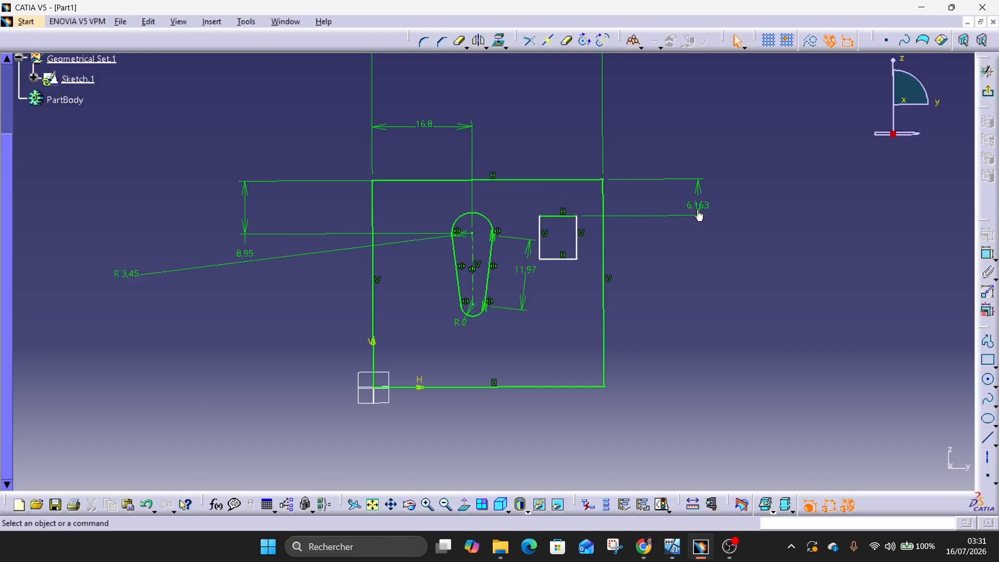
pyautogui.doubleClick(697, 213)
pyautogui.write('7')
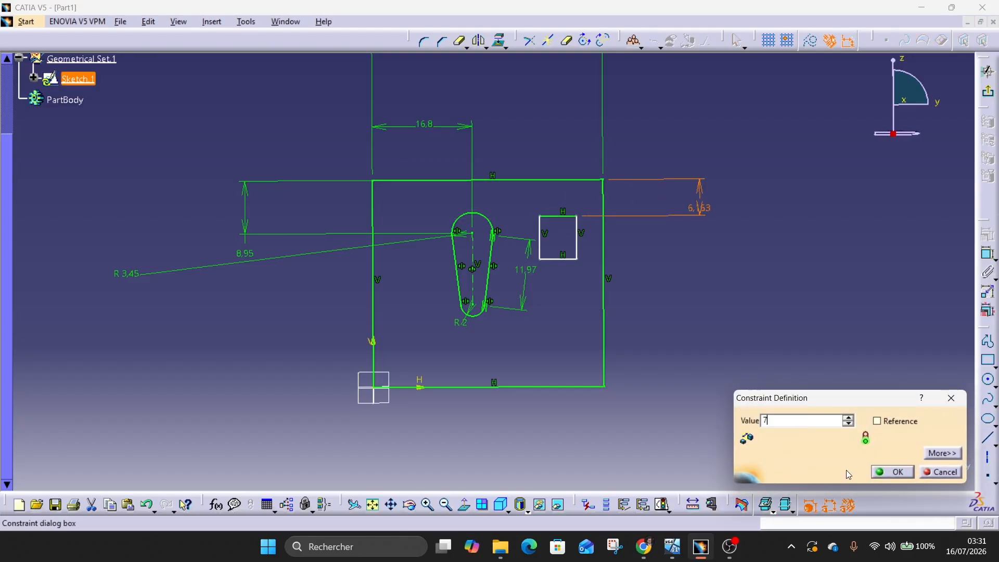
pyautogui.click(884, 472)
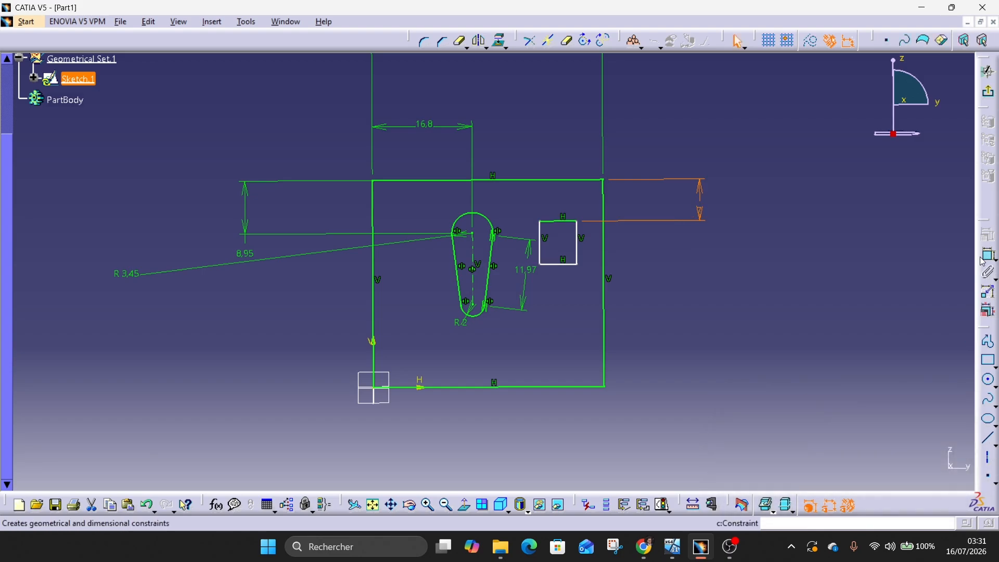
# Step: Constrain the rectangle's right side 10 mm from the plate's right edge
pyautogui.click(987, 254)
pyautogui.click(603, 243)
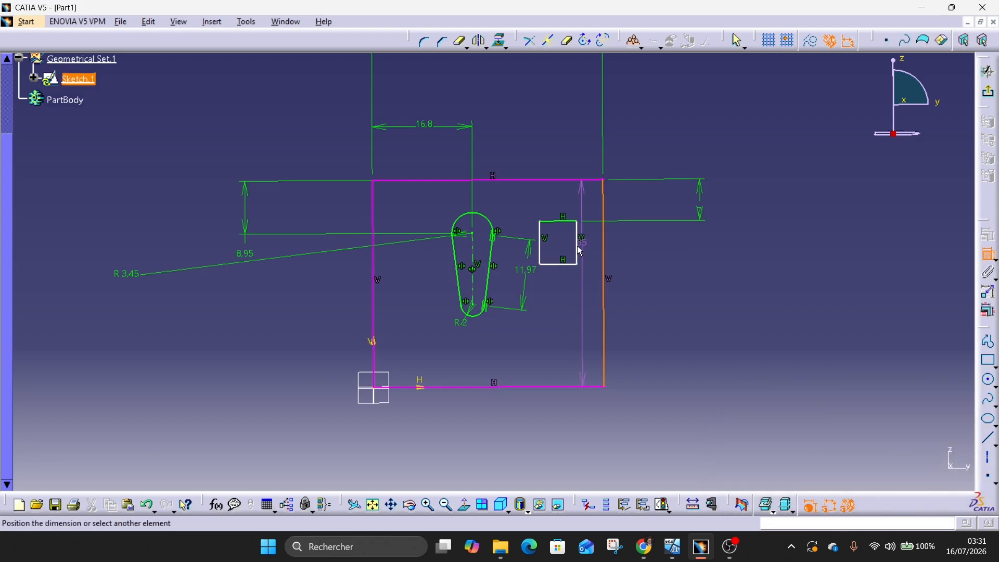
pyautogui.click(577, 253)
pyautogui.click(592, 140)
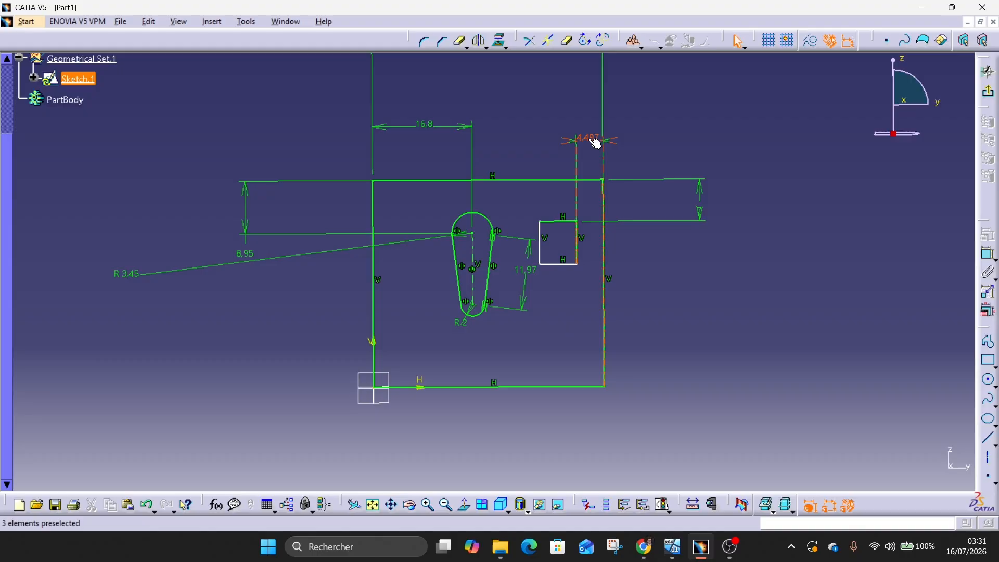
pyautogui.doubleClick(591, 147)
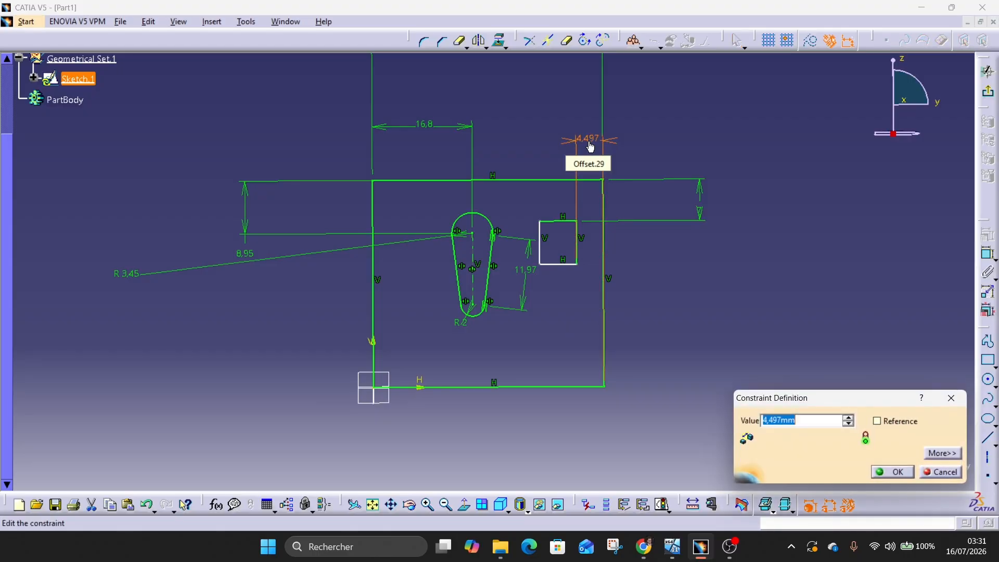
pyautogui.write('10')
pyautogui.press('Return')
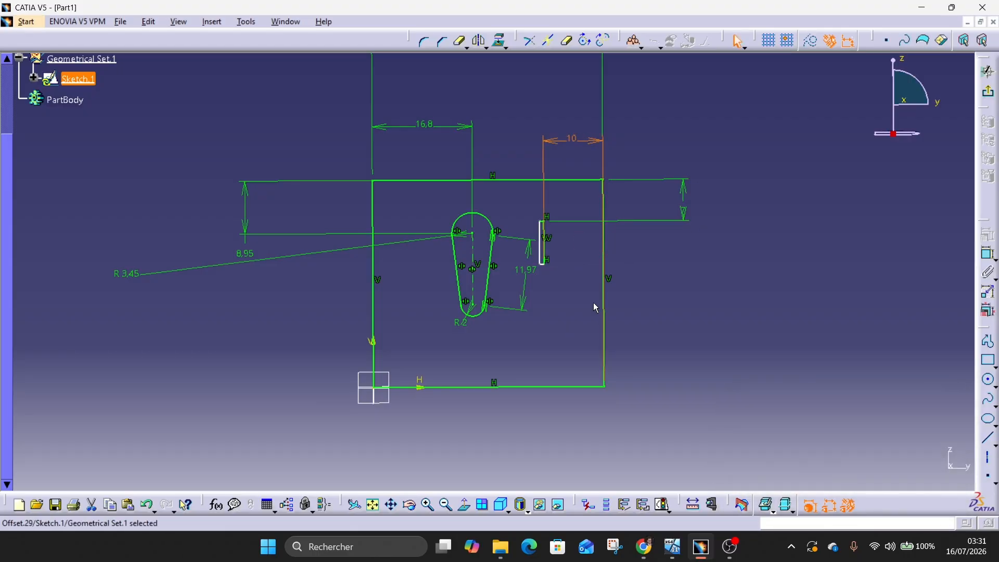
pyautogui.click(720, 303)
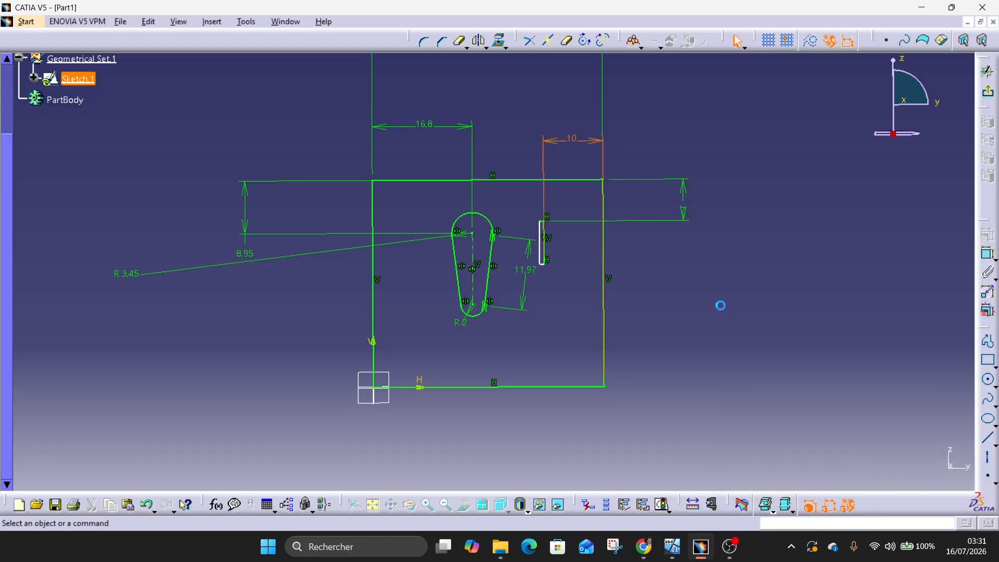
# Step: Consult the PDF drawing and dimension the rectangular cutout's height as 7.5 mm
pyautogui.click(644, 555)
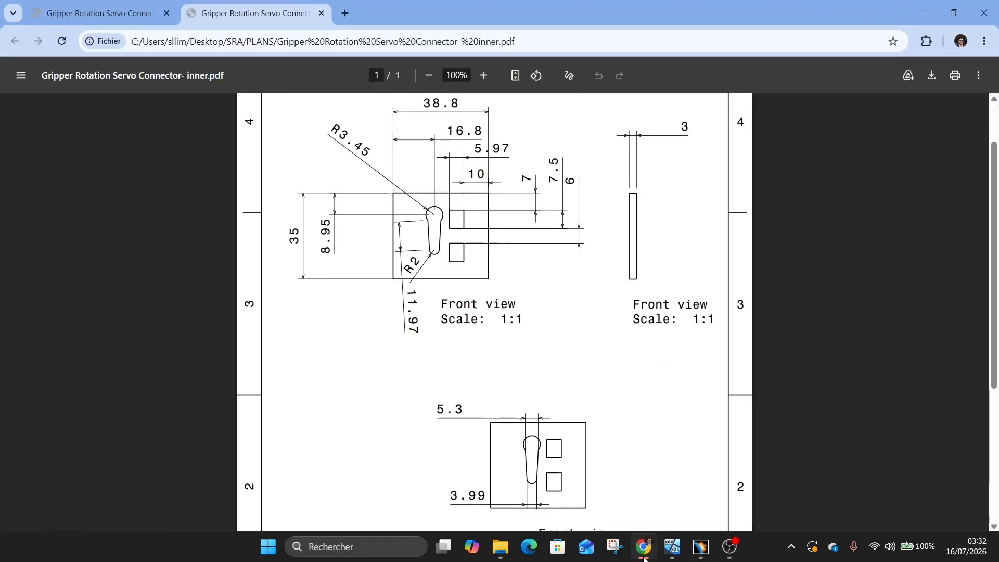
pyautogui.click(644, 557)
pyautogui.click(987, 253)
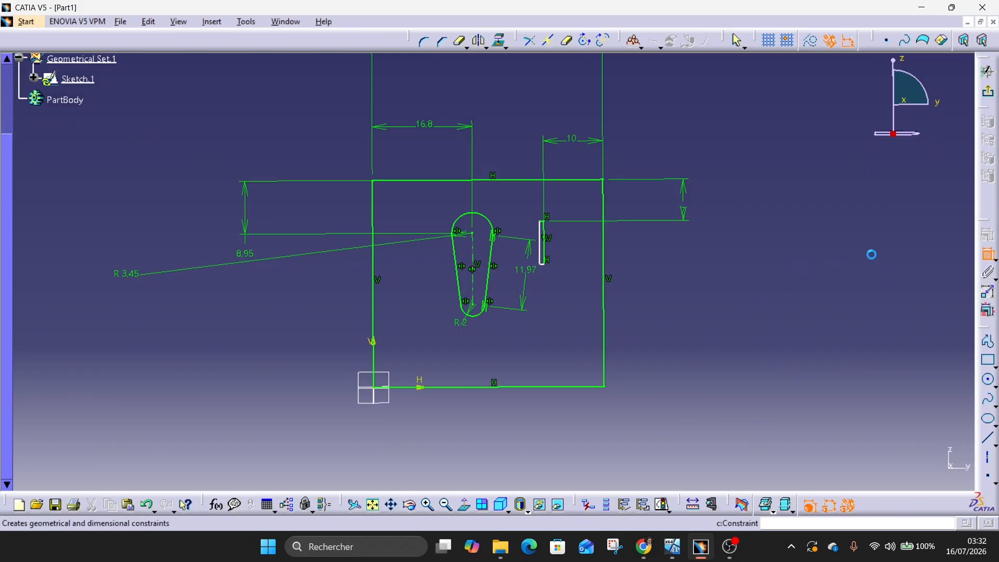
pyautogui.click(544, 250)
pyautogui.click(716, 284)
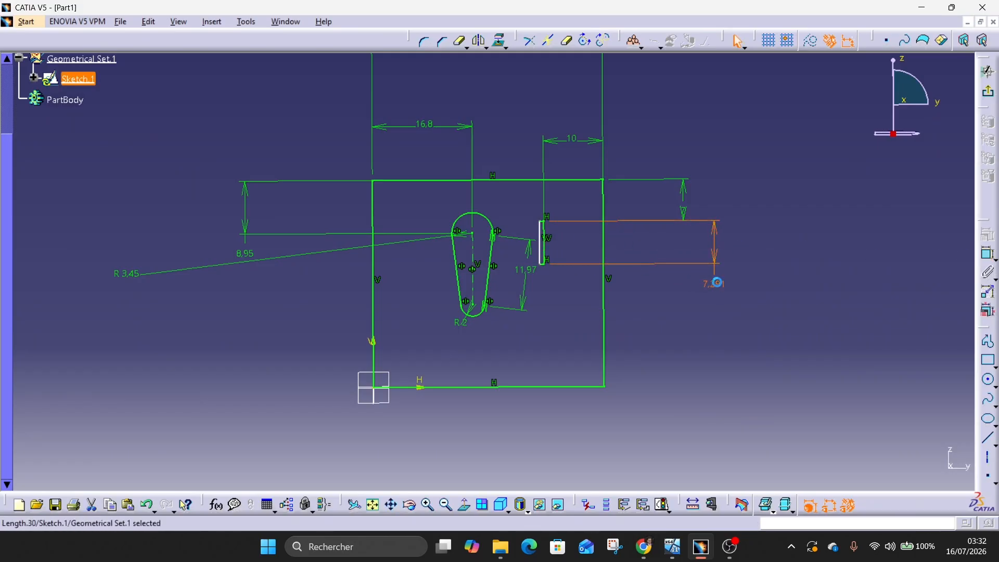
pyautogui.doubleClick(718, 286)
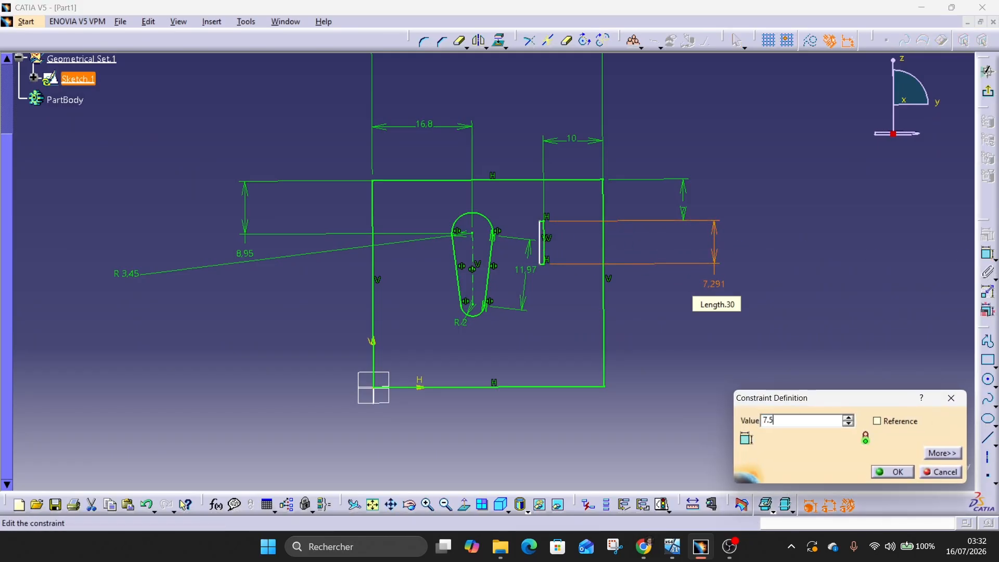
pyautogui.press('Return')
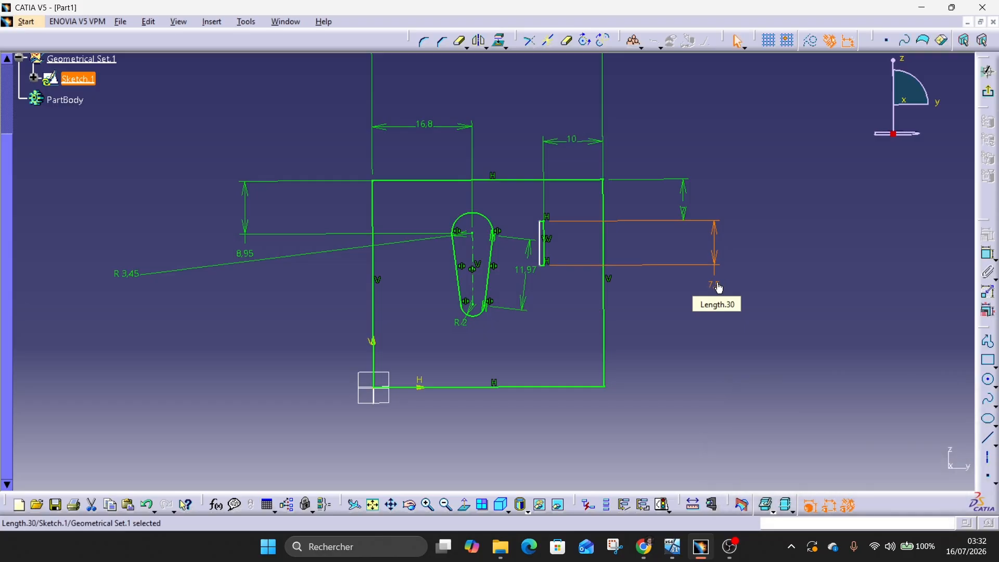
# Step: Consult the PDF drawing and dimension the rectangular cutout's width as 5.97 mm
pyautogui.click(654, 550)
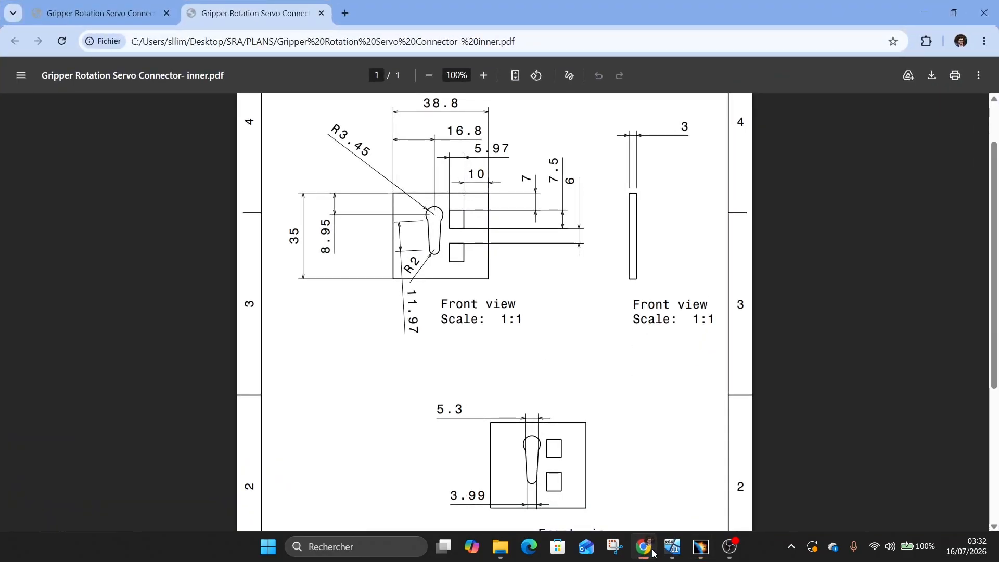
pyautogui.click(653, 553)
pyautogui.click(988, 255)
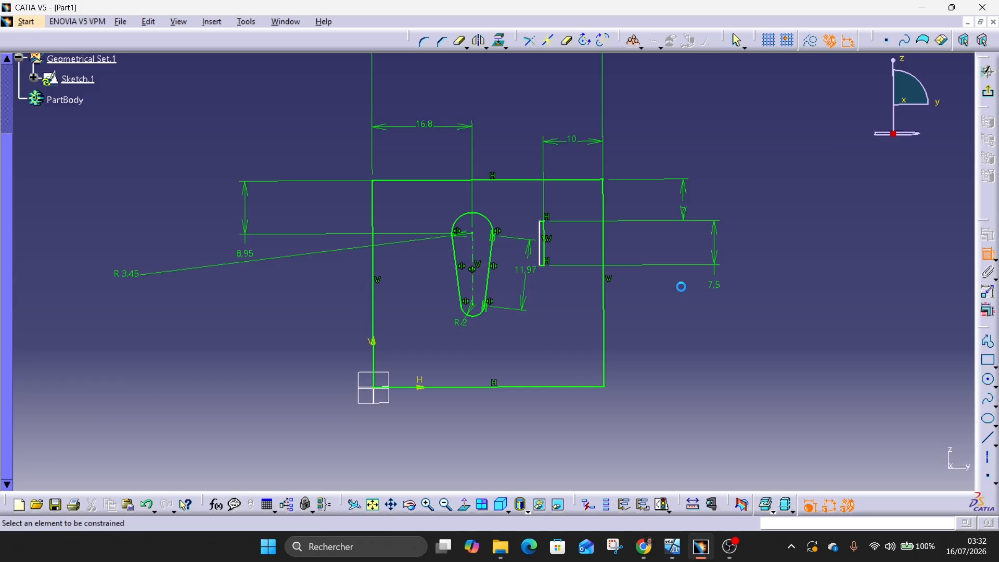
pyautogui.moveTo(604, 270); pyautogui.dragTo(607, 155, button='middle')
pyautogui.click(661, 108)
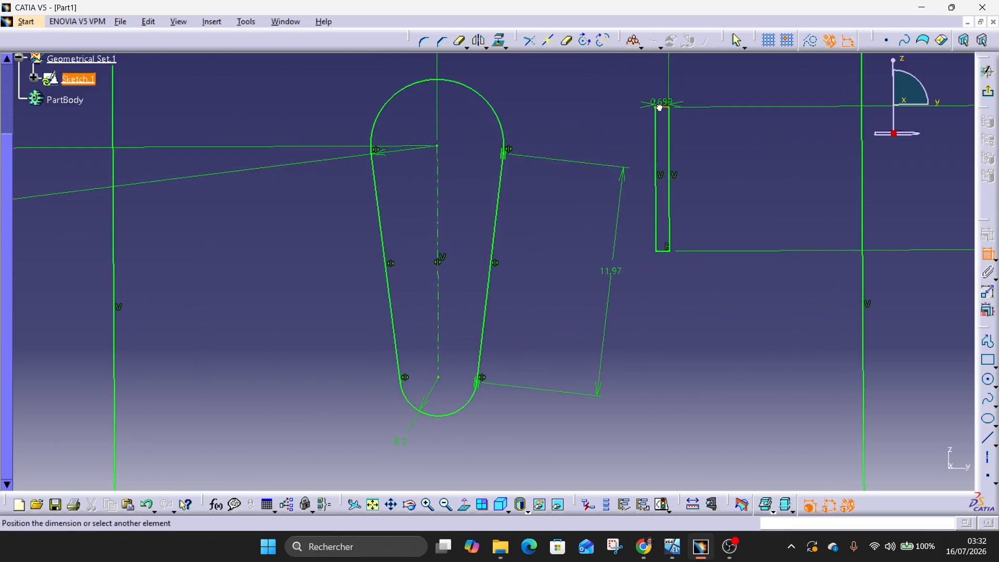
pyautogui.click(591, 101)
pyautogui.doubleClick(598, 99)
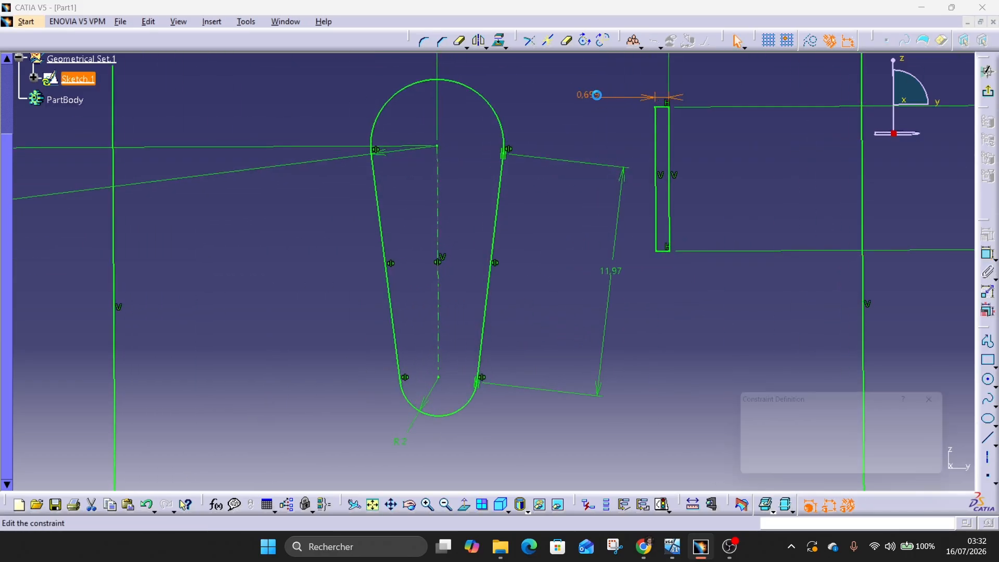
pyautogui.write('5.97')
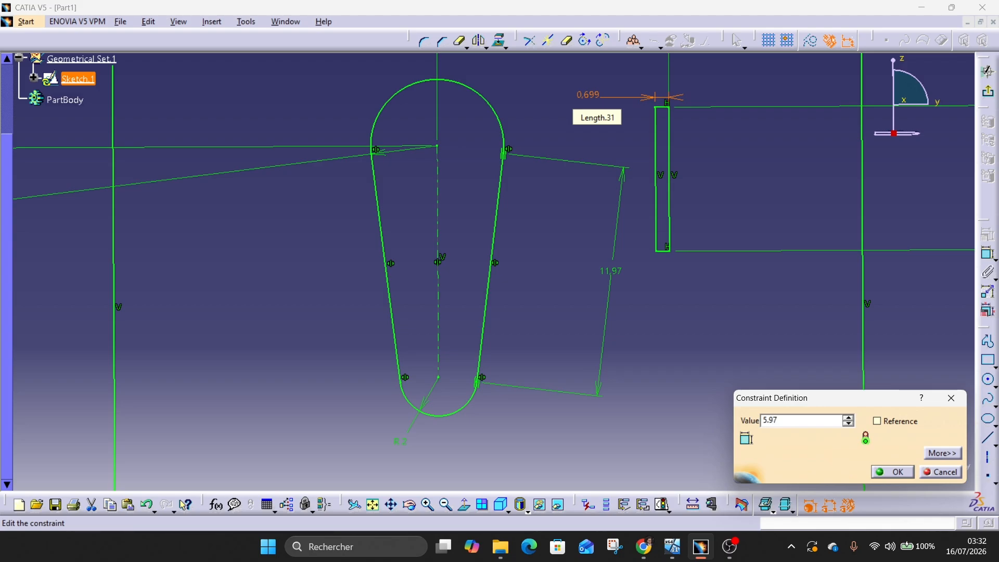
pyautogui.press('Return')
pyautogui.keyDown('ctrl'); pyautogui.moveTo(747, 214); pyautogui.dragTo(749, 333, button='middle'); pyautogui.keyUp('ctrl')
pyautogui.scroll(-1, 747, 335)
# Step: Check the cutout spacing in the PDF drawing and sketch a horizontal axis about 35 mm long below the rectangle, starting at the plate's right edge
pyautogui.click(642, 559)
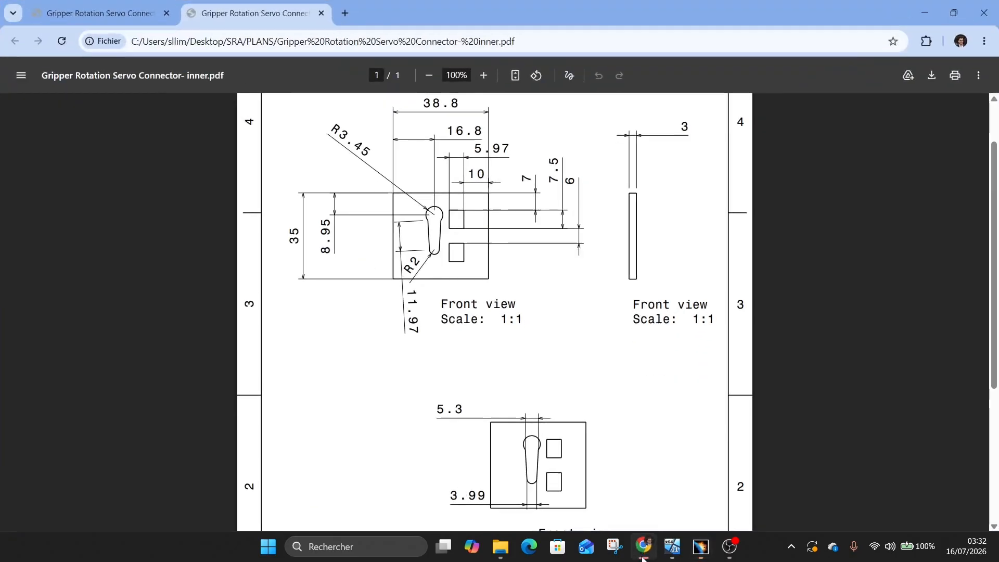
pyautogui.click(642, 557)
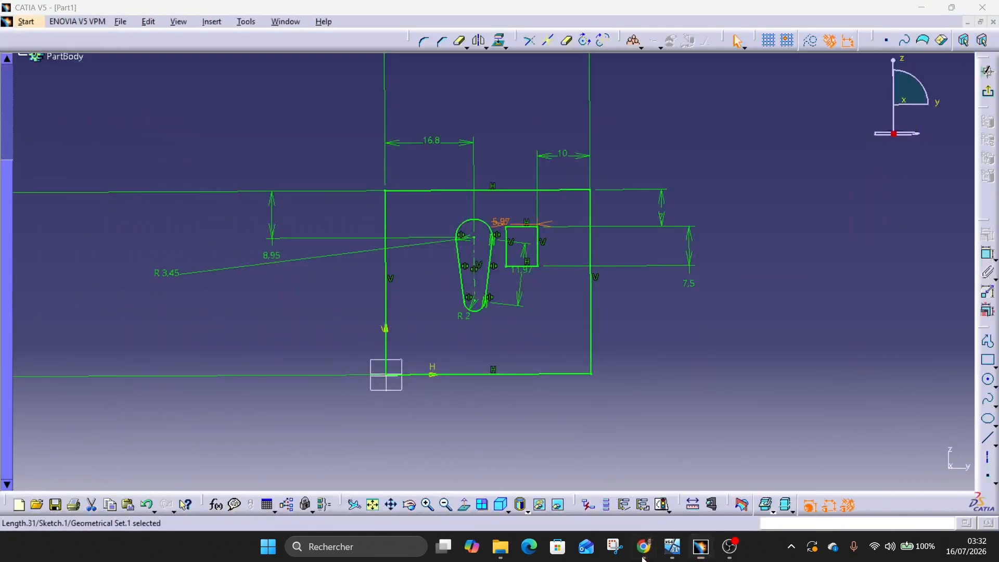
pyautogui.click(642, 558)
pyautogui.click(643, 558)
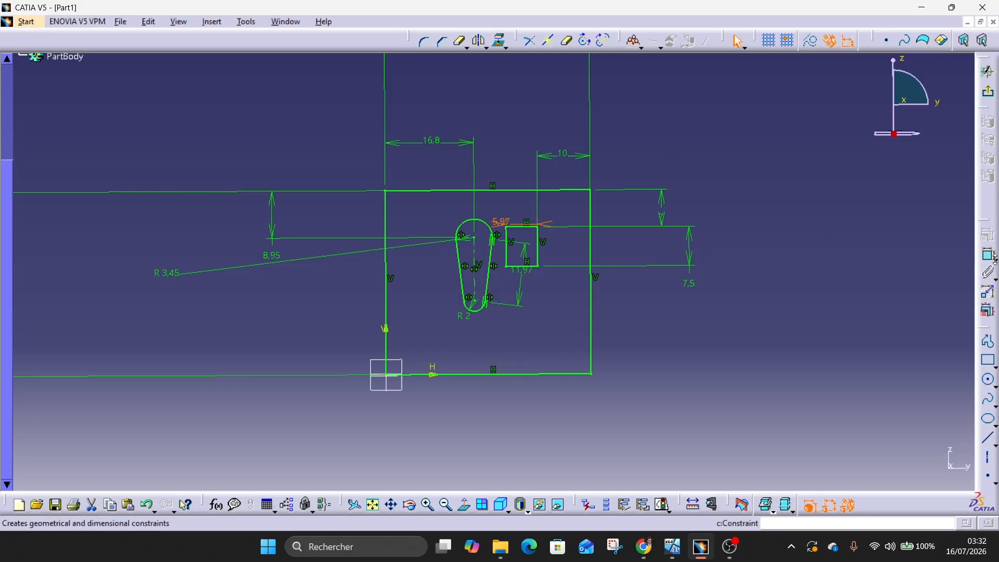
pyautogui.click(989, 438)
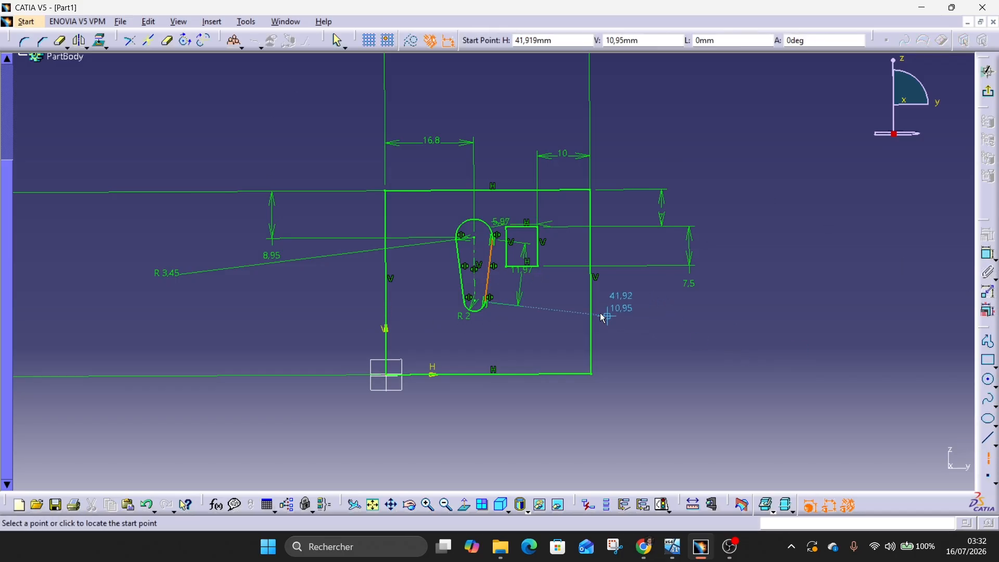
pyautogui.click(594, 286)
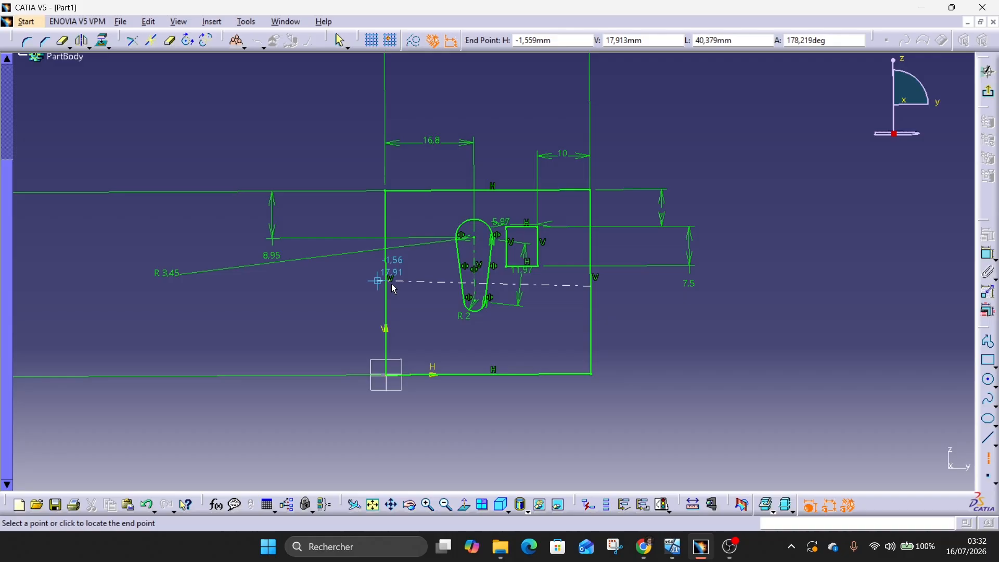
pyautogui.click(405, 287)
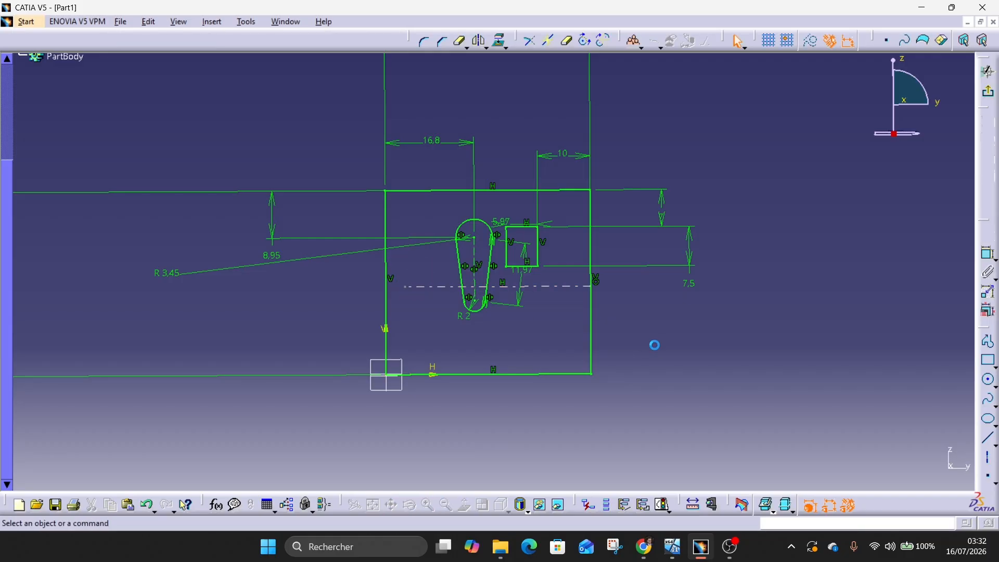
# Step: Constrain the horizontal axis 3 mm below the rectangular cutout's lower edge
pyautogui.click(989, 256)
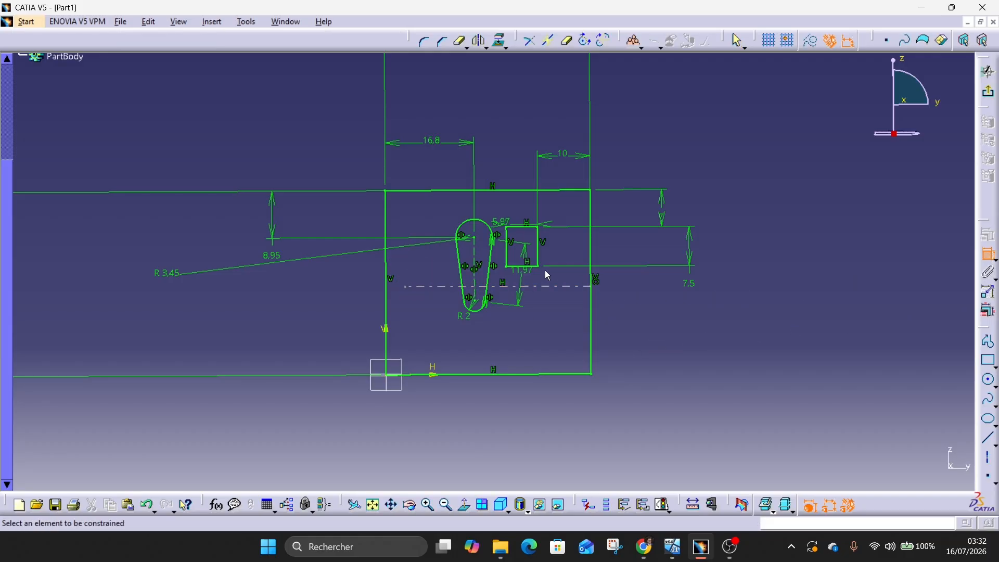
pyautogui.click(547, 287)
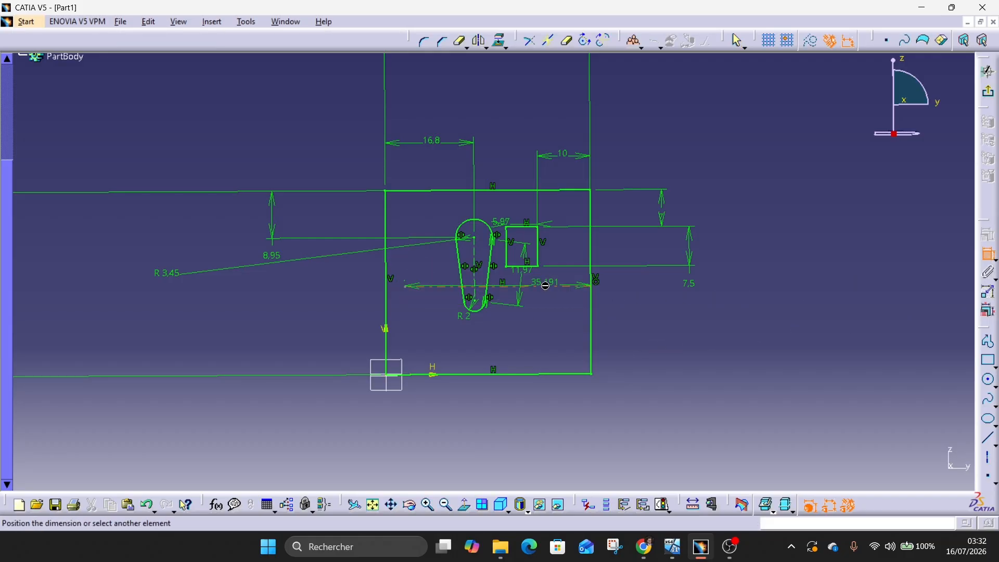
pyautogui.click(525, 267)
pyautogui.click(745, 319)
pyautogui.doubleClick(744, 312)
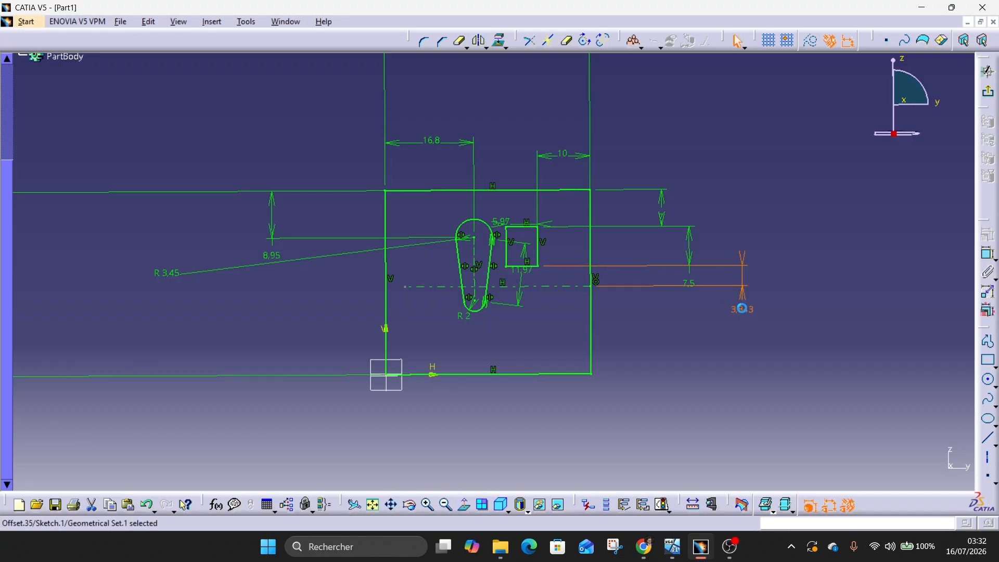
pyautogui.write('3')
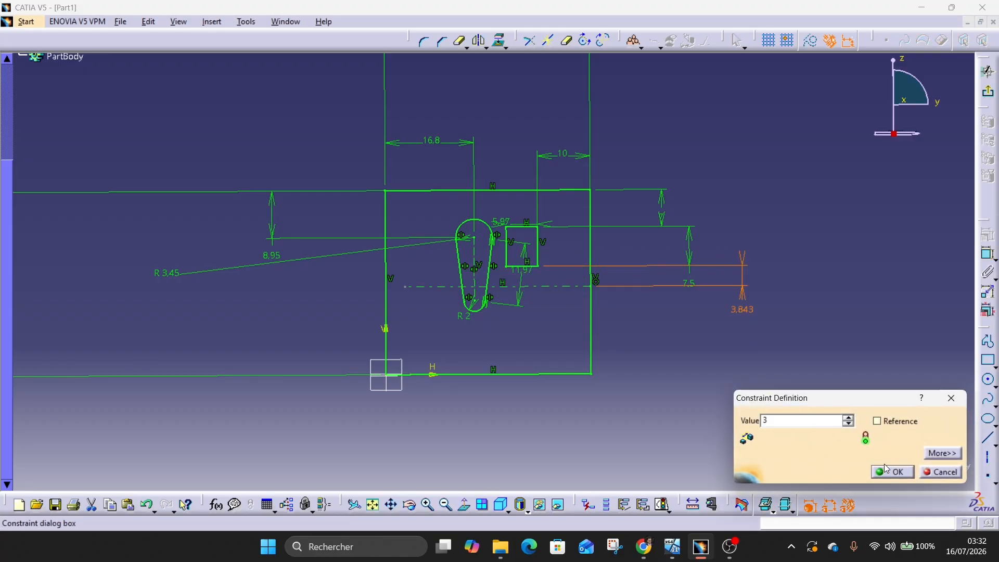
pyautogui.click(891, 477)
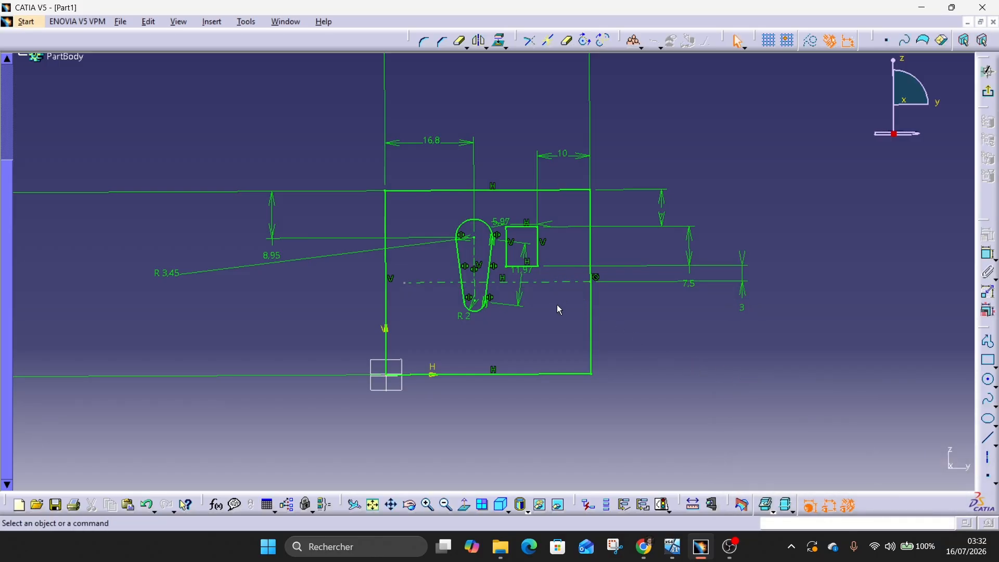
# Step: Mirror the rectangular cutout about the horizontal axis below it to create the second cutout
pyautogui.click(480, 41)
pyautogui.moveTo(569, 211); pyautogui.dragTo(566, 225)
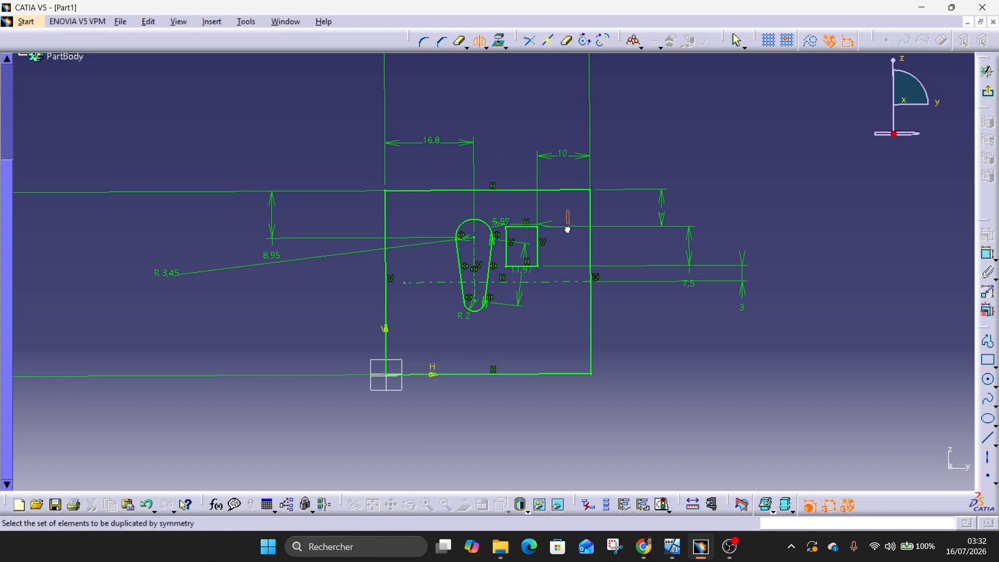
pyautogui.moveTo(516, 281); pyautogui.dragTo(500, 278)
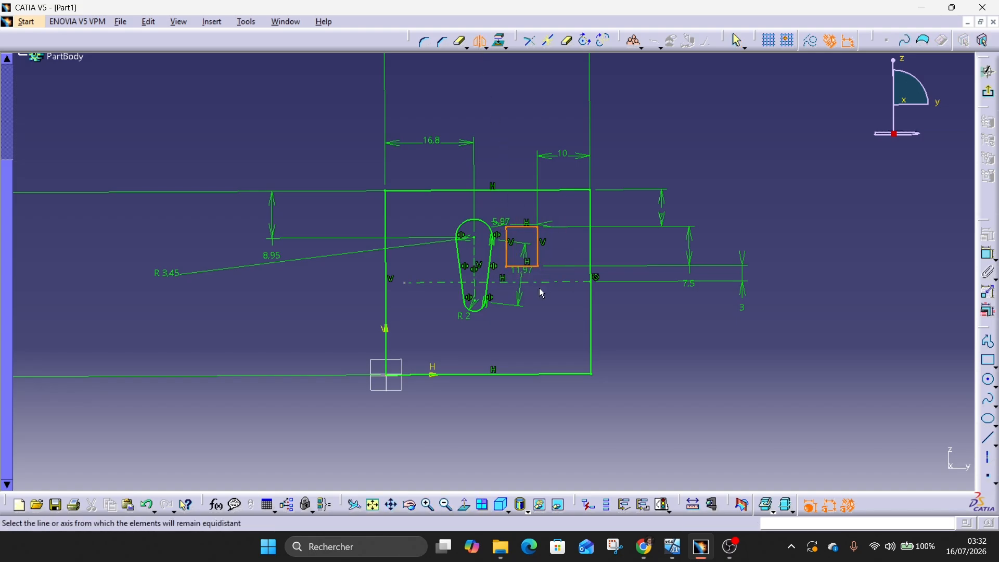
pyautogui.click(557, 283)
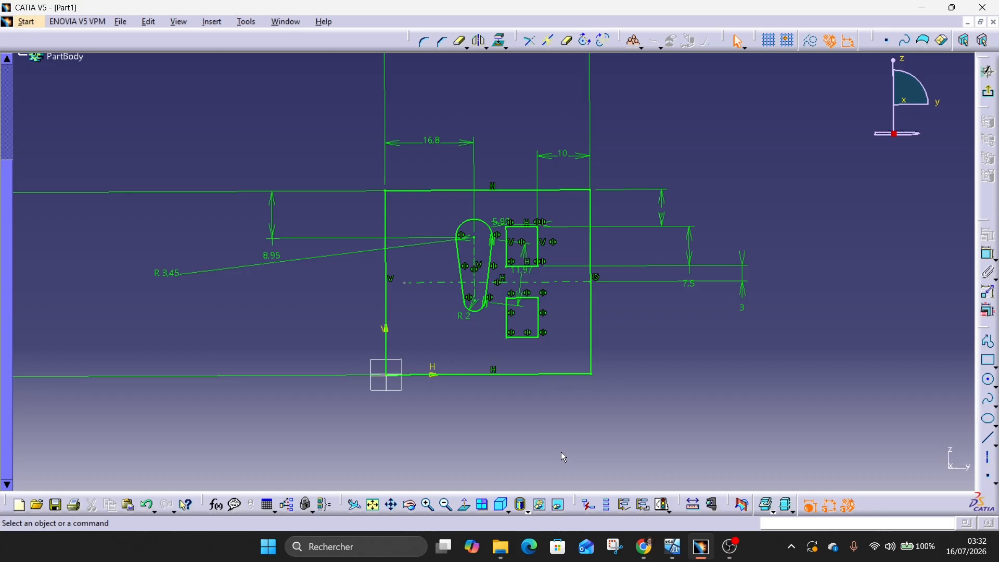
# Step: Finish the plate sketch and pad it 3 mm
pyautogui.click(987, 72)
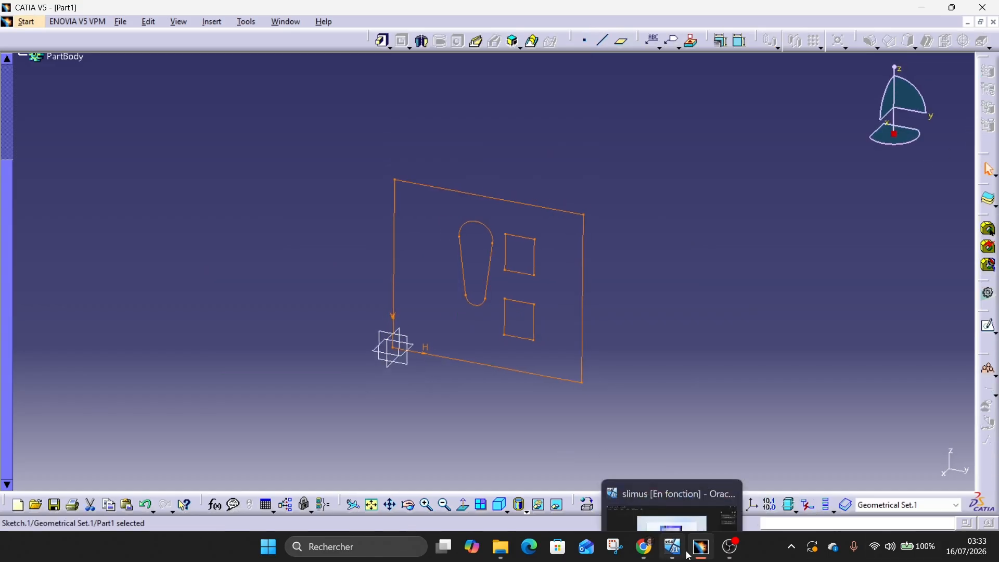
pyautogui.click(390, 44)
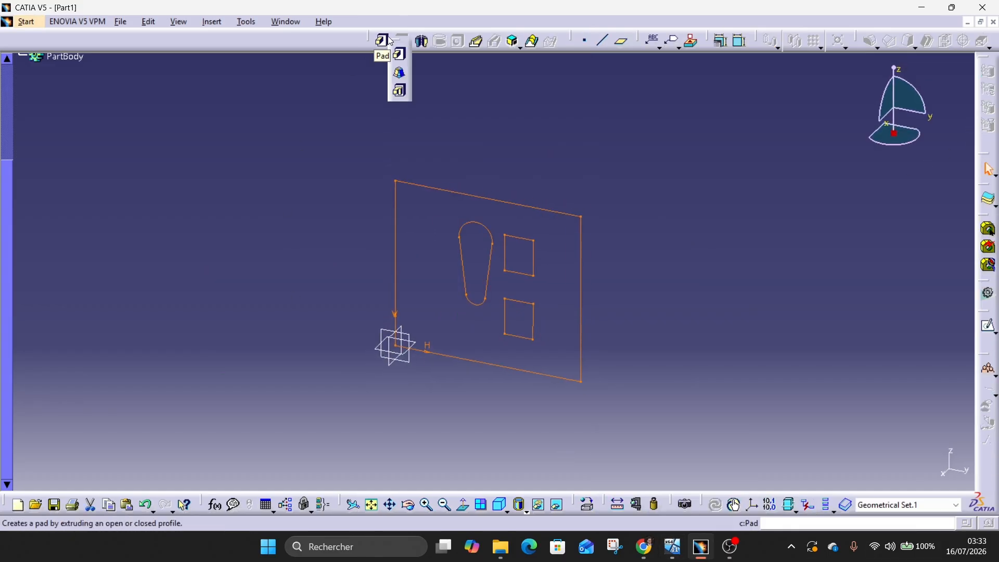
pyautogui.click(402, 55)
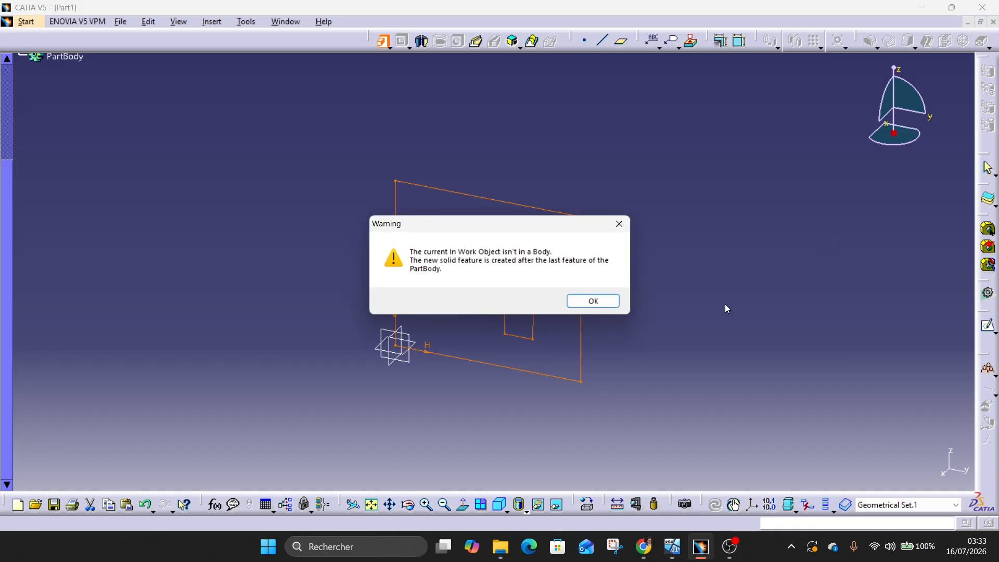
pyautogui.click(596, 302)
pyautogui.write('3')
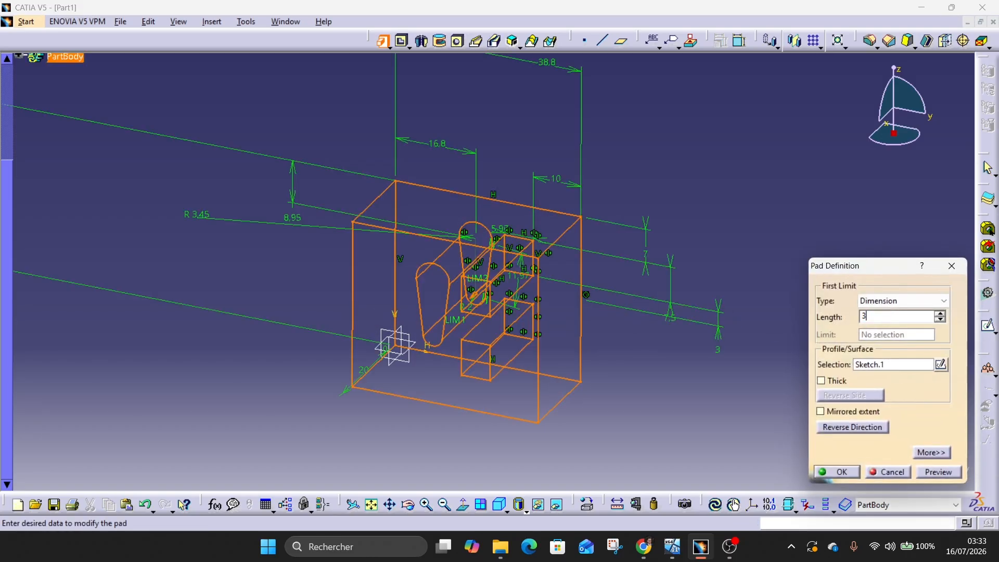
pyautogui.click(837, 472)
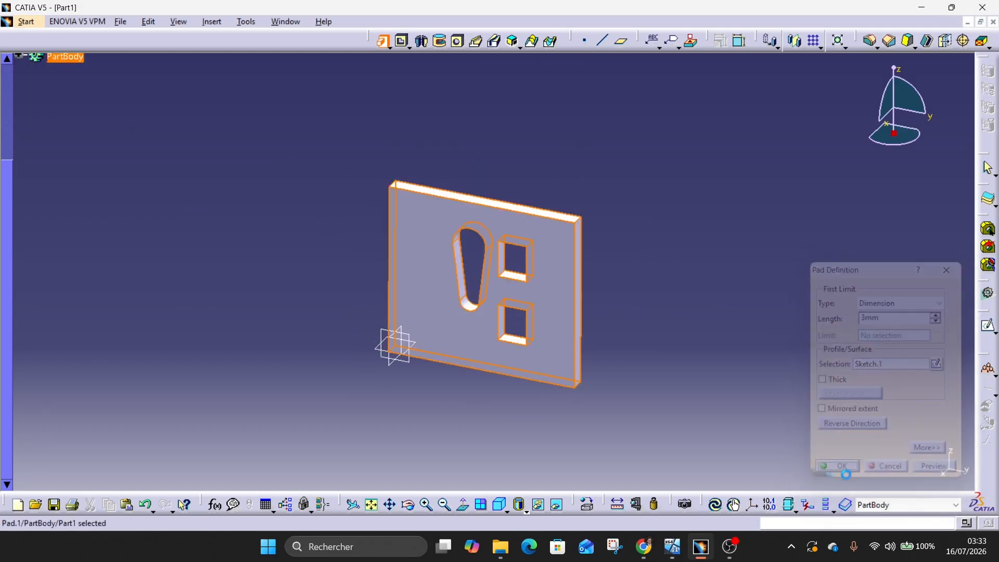
# Step: Check the tapered slot's widths in the PDF drawing and reopen the plate's sketch, Sketch.1, for editing
pyautogui.click(645, 548)
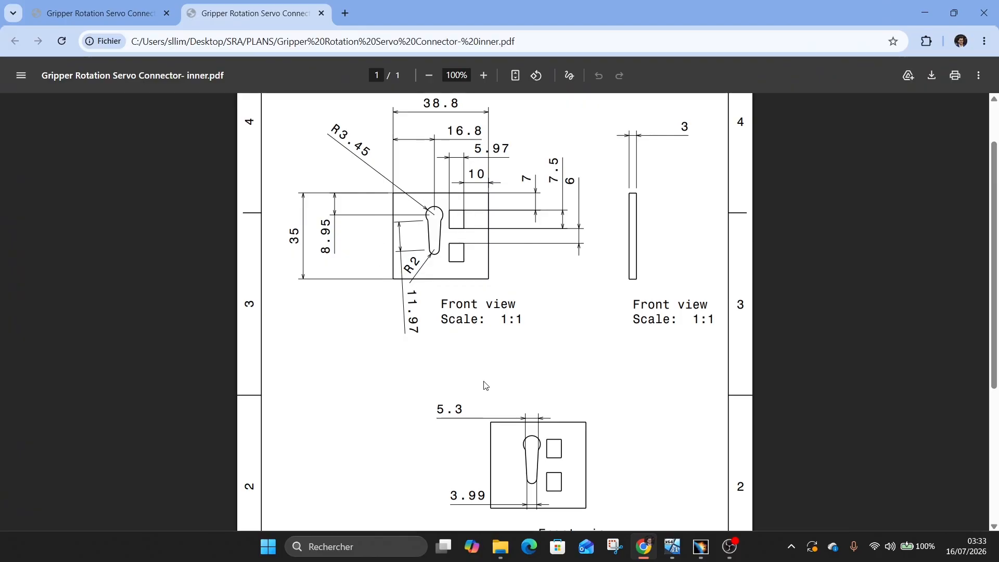
pyautogui.scroll(-3, 595, 359)
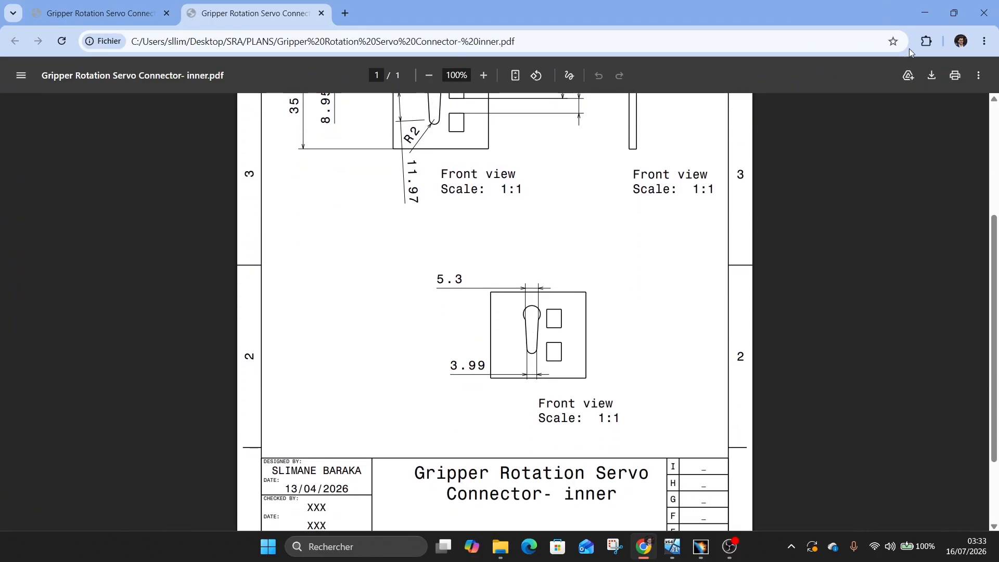
pyautogui.scroll(3, 517, 238)
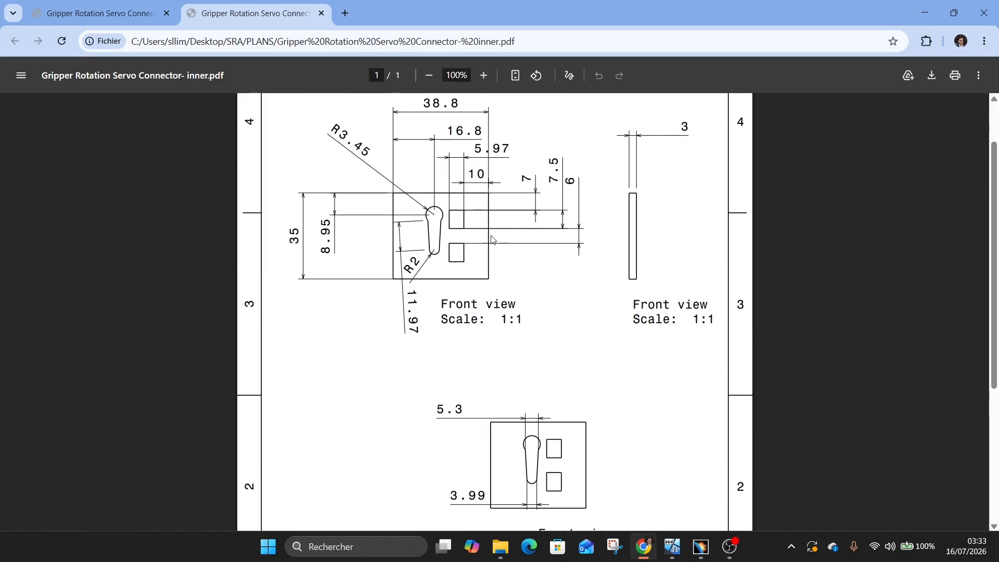
pyautogui.scroll(2, 492, 239)
pyautogui.scroll(-3, 534, 445)
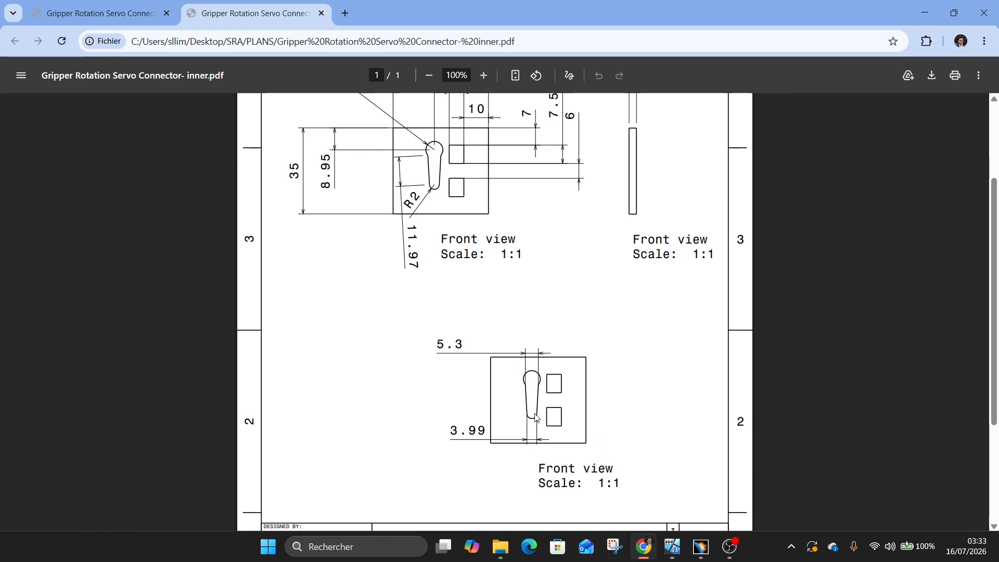
pyautogui.click(925, 13)
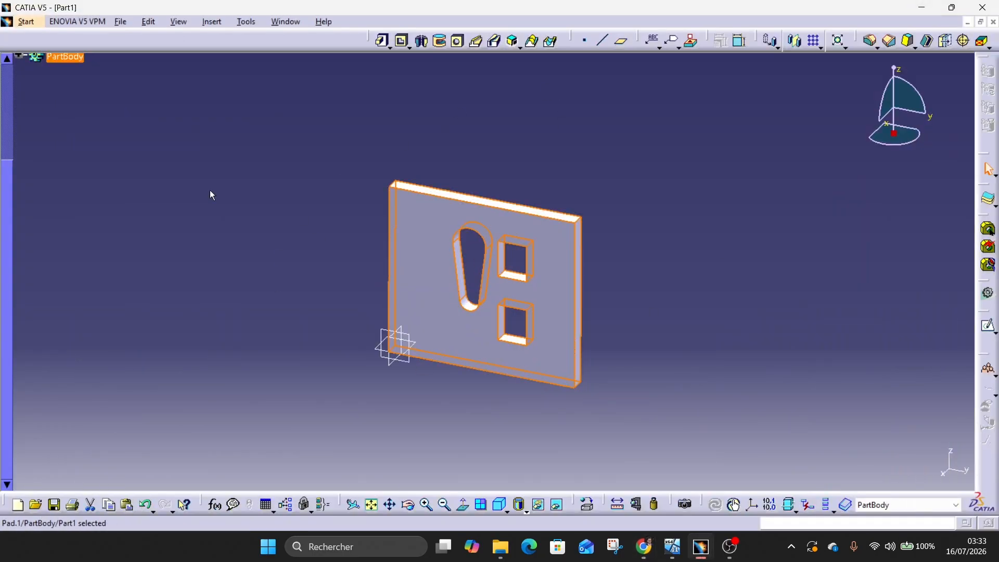
pyautogui.scroll(2, 152, 136)
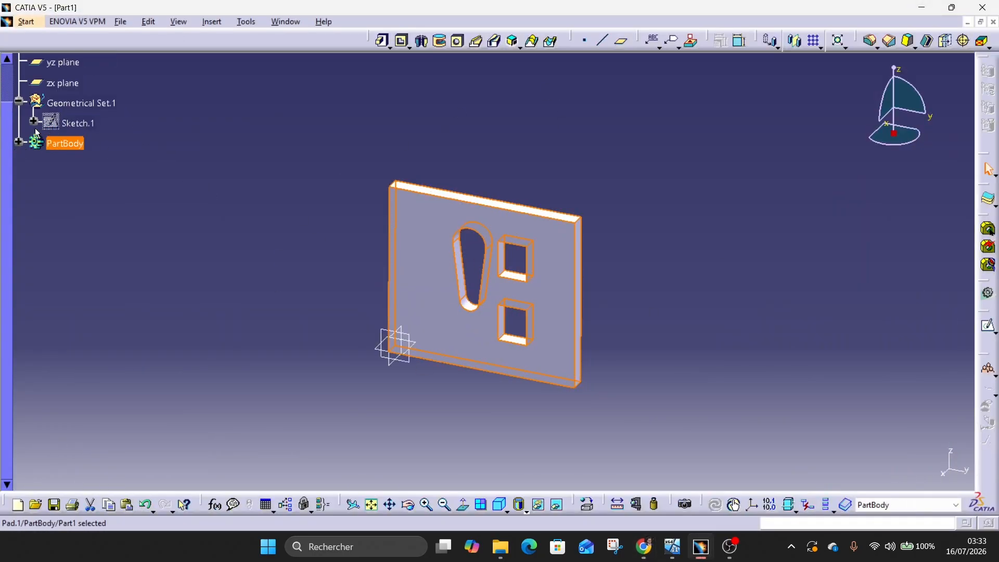
pyautogui.doubleClick(78, 123)
pyautogui.keyDown('ctrl'); pyautogui.moveTo(502, 279); pyautogui.dragTo(508, 117, button='middle'); pyautogui.keyUp('ctrl')
pyautogui.scroll(1, 503, 279)
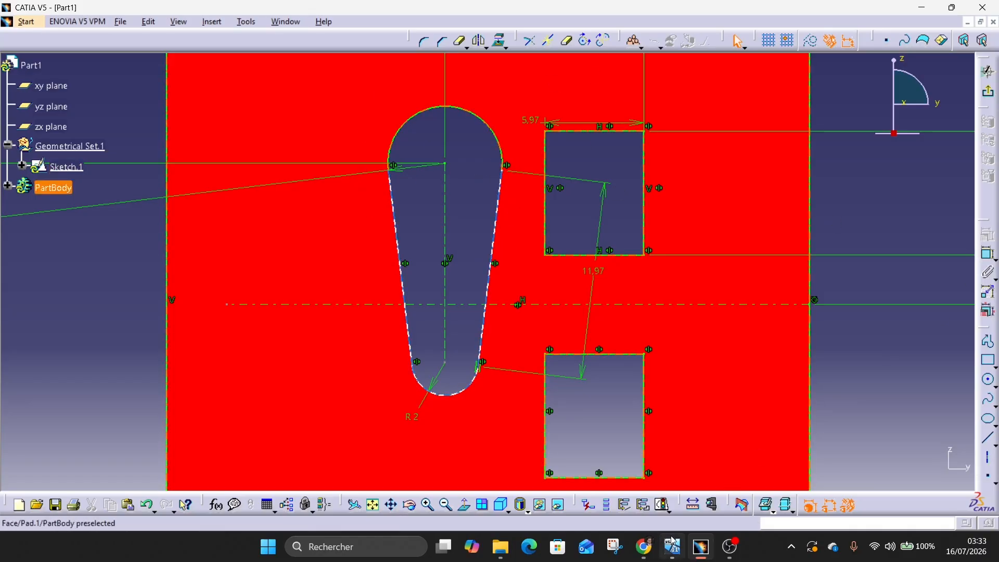
# Step: Constrain the slot's upper side endpoint to 5.3/2 mm from the slot's vertical centre axis
pyautogui.click(650, 554)
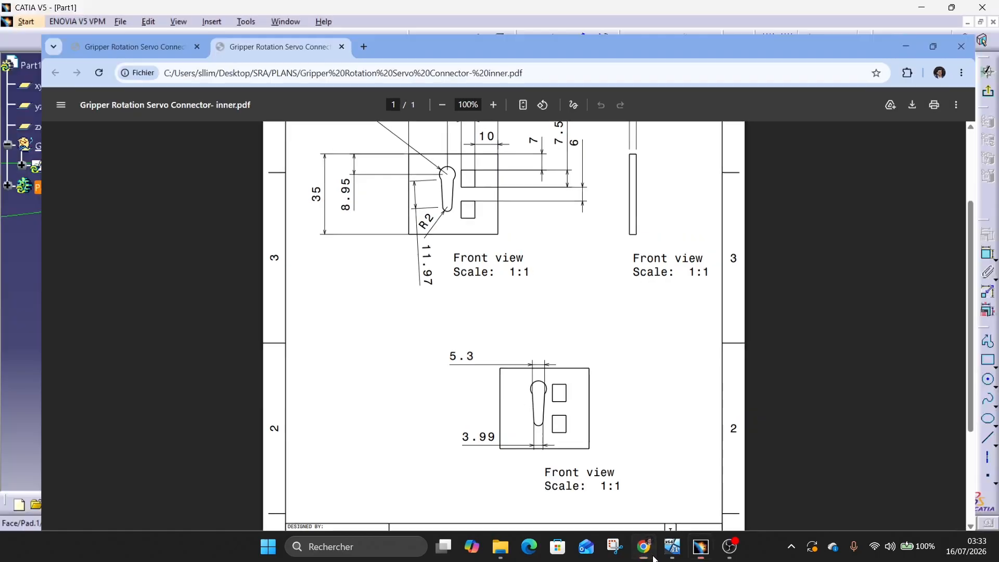
pyautogui.click(651, 555)
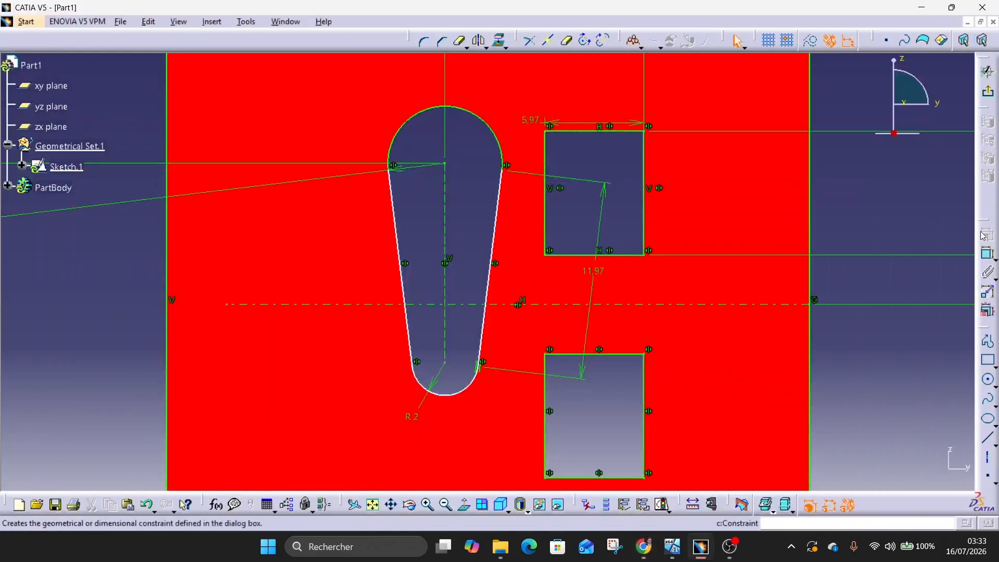
pyautogui.click(506, 175)
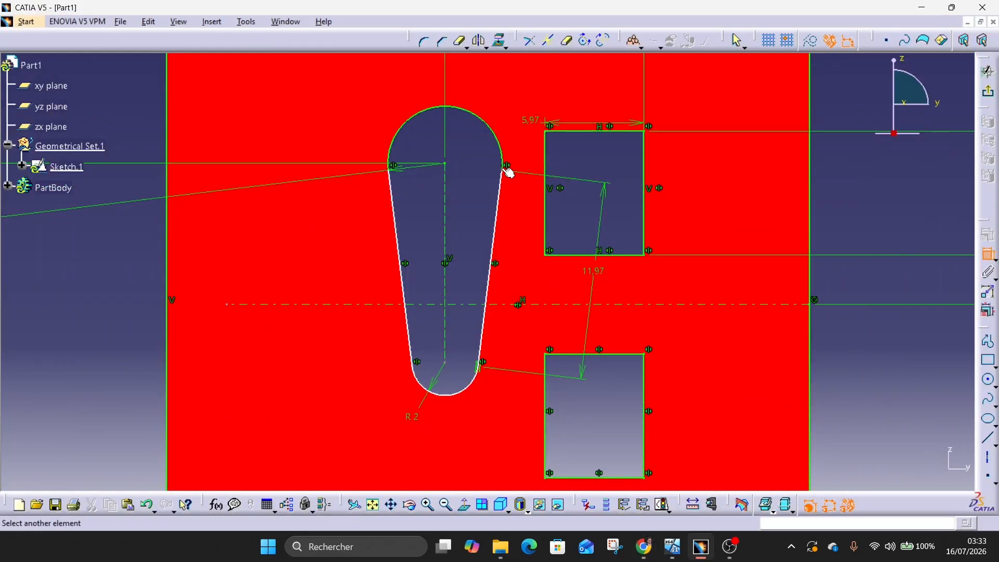
pyautogui.click(444, 179)
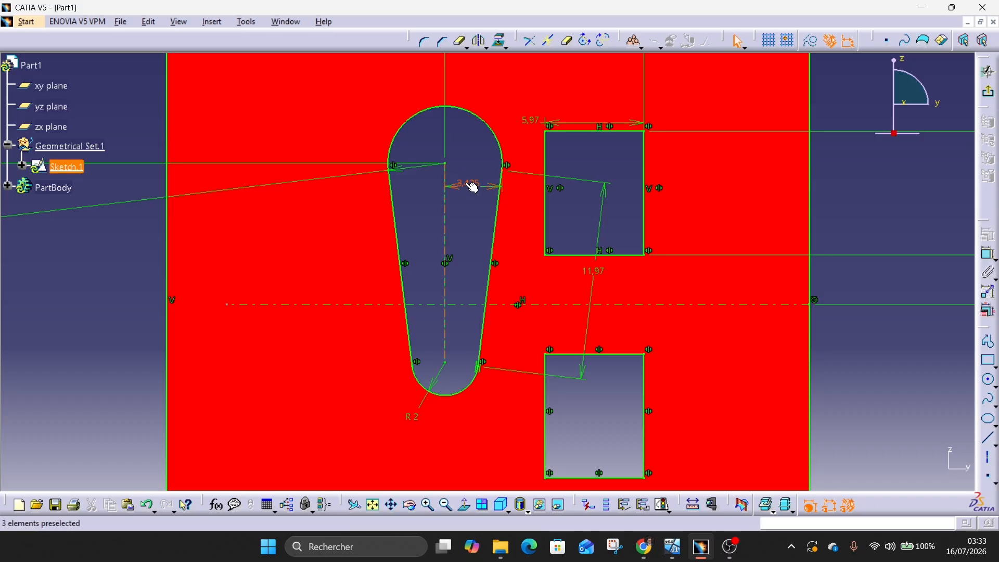
pyautogui.doubleClick(467, 186)
pyautogui.write('5.3/2')
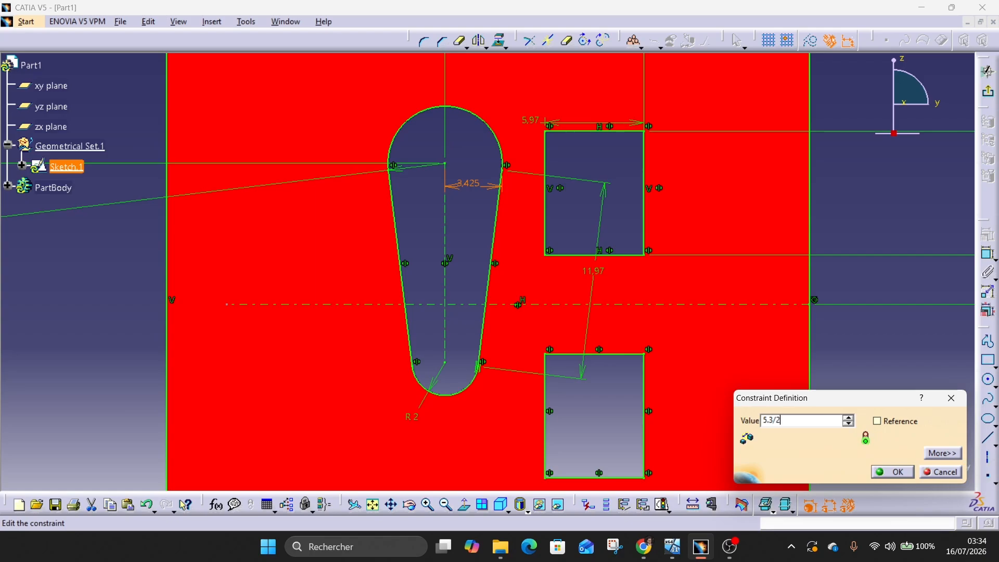
pyautogui.click(892, 471)
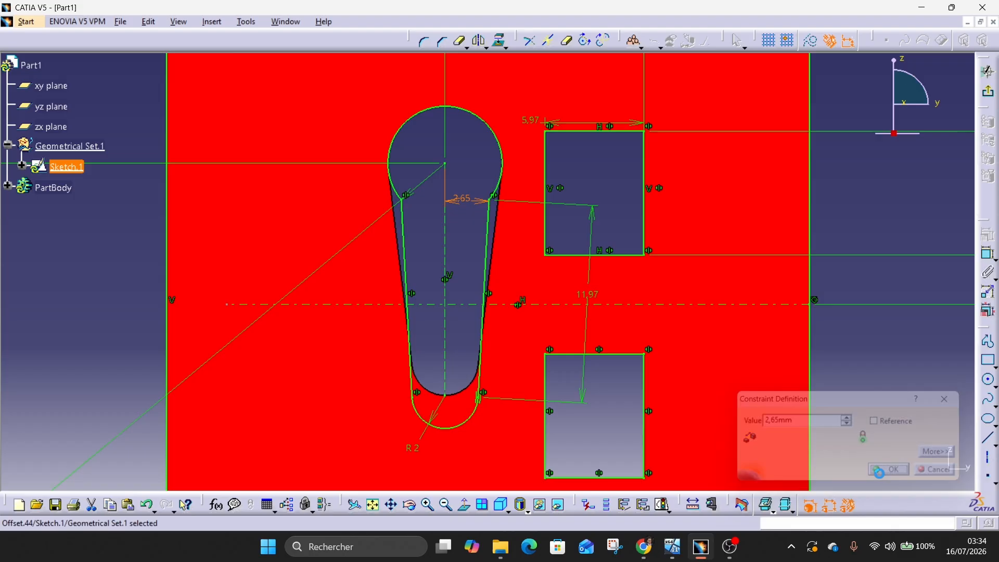
pyautogui.click(909, 378)
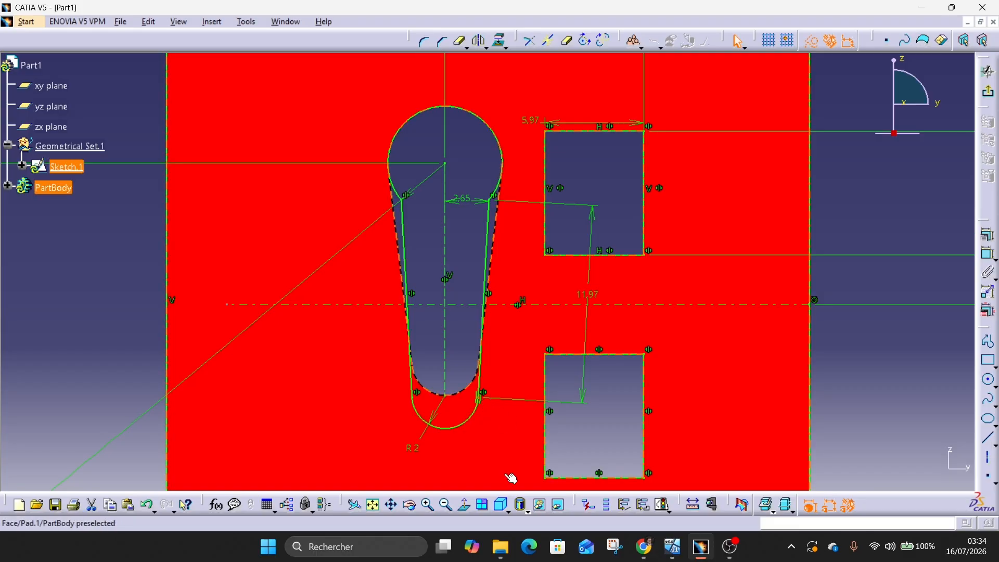
# Step: Constrain the slot's lower side endpoint, where it meets the R2 arc, to 2 mm from the vertical centre axis
pyautogui.moveTo(509, 475)
pyautogui.keyDown('ctrl'); pyautogui.mouseDown(button='middle')
pyautogui.moveTo(510, 344)
pyautogui.moveTo(472, 85)
pyautogui.mouseUp(button='middle'); pyautogui.keyUp('ctrl')
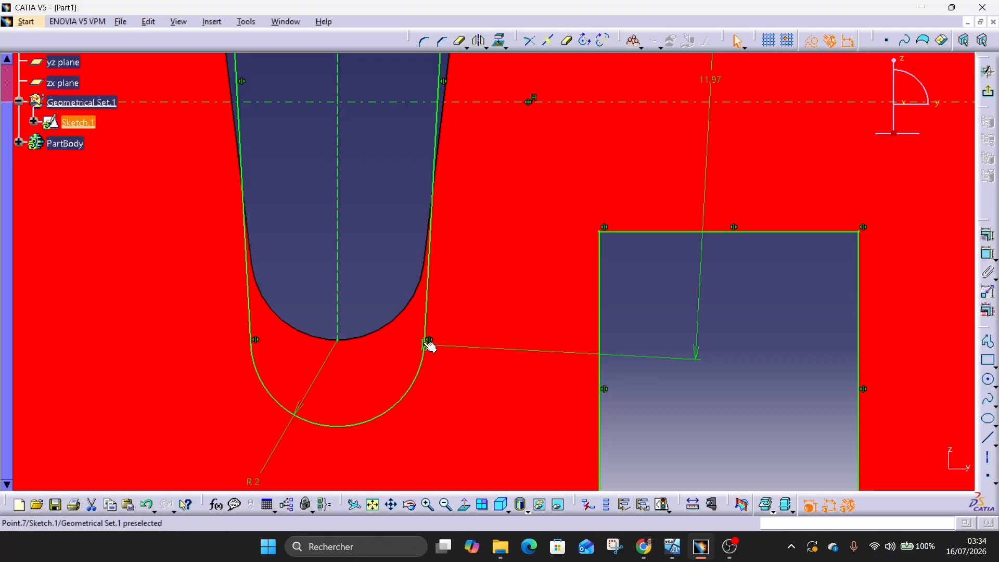
pyautogui.keyDown('ctrl'); pyautogui.moveTo(423, 403); pyautogui.dragTo(406, 205, button='middle'); pyautogui.keyUp('ctrl')
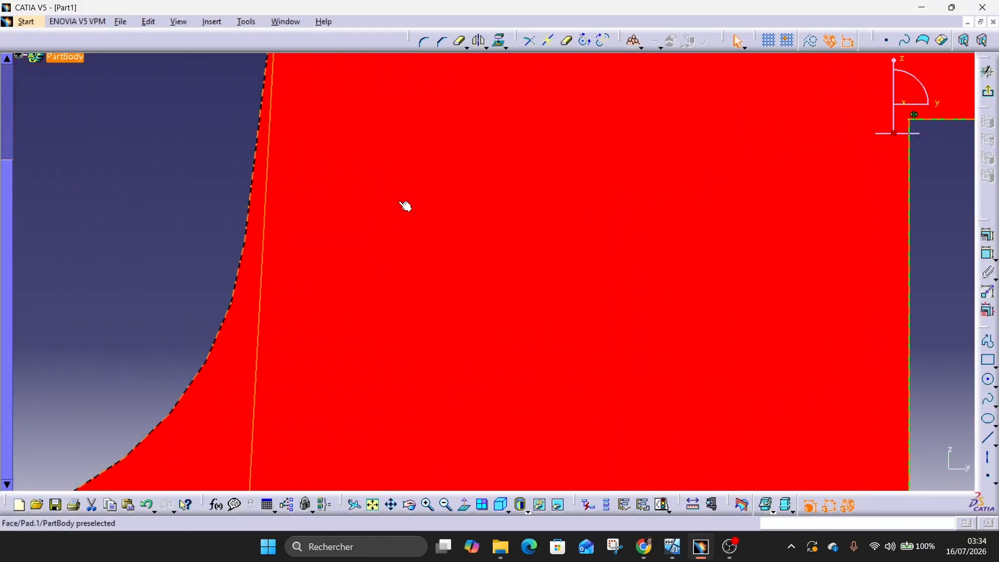
pyautogui.moveTo(263, 344); pyautogui.dragTo(527, 52, button='middle')
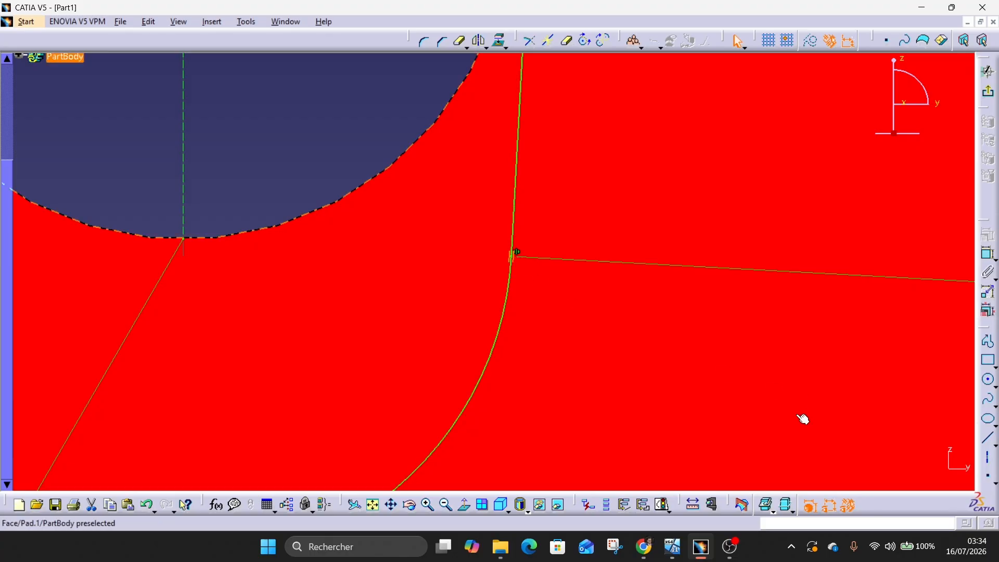
pyautogui.keyDown('ctrl'); pyautogui.moveTo(272, 154); pyautogui.dragTo(328, 236, button='middle'); pyautogui.keyUp('ctrl')
pyautogui.click(988, 254)
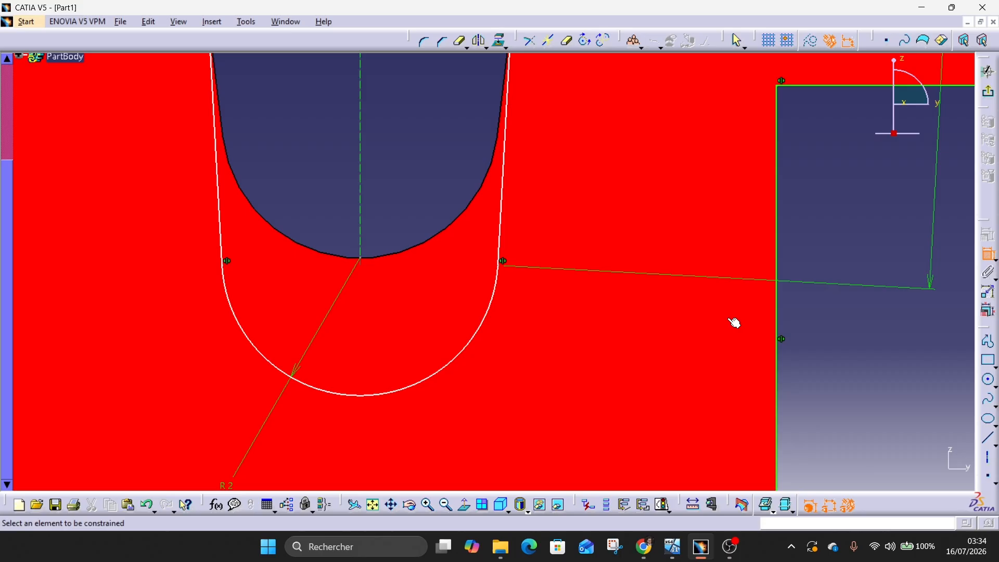
pyautogui.click(505, 266)
pyautogui.click(364, 221)
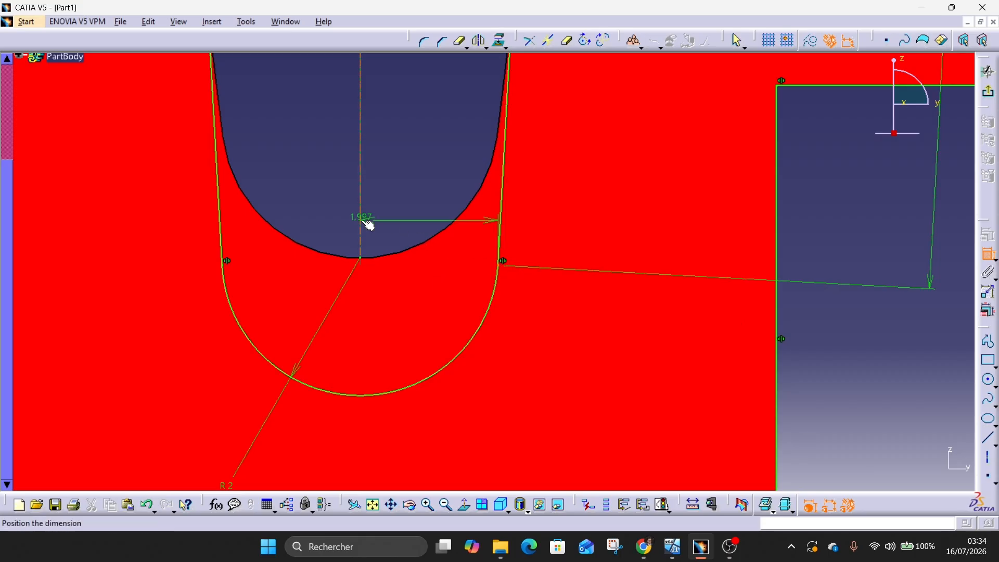
pyautogui.click(406, 295)
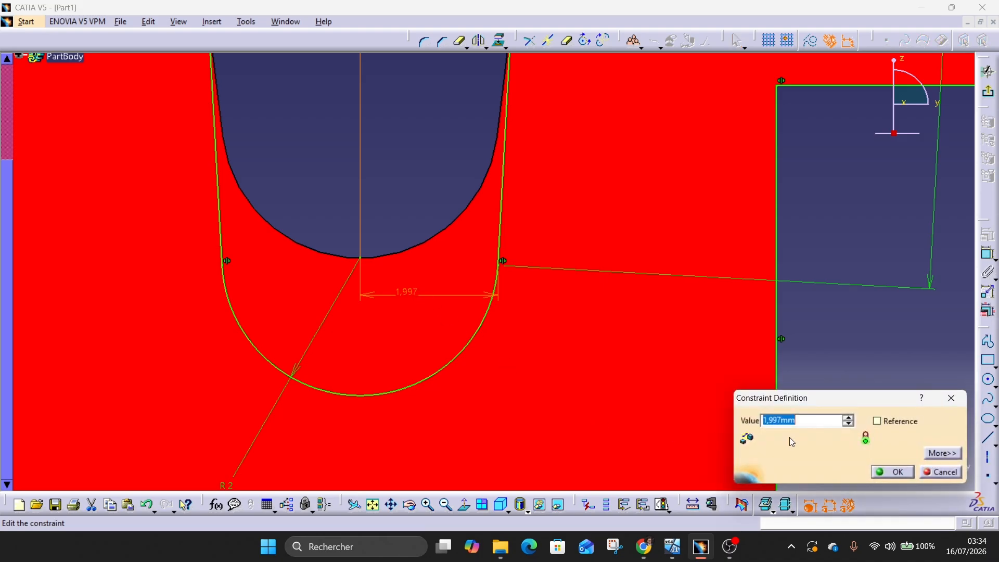
pyautogui.write('2')
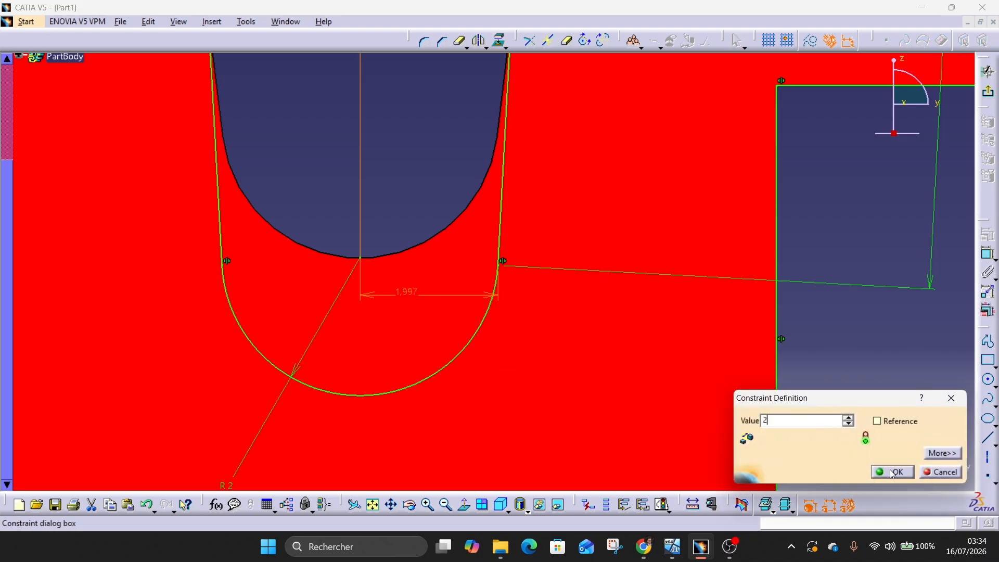
pyautogui.click(892, 471)
# Step: Compare the slot with the PDF drawing, then exit the sketch to update the plate and view it from the front
pyautogui.moveTo(448, 187)
pyautogui.keyDown('ctrl'); pyautogui.mouseDown(button='middle')
pyautogui.moveTo(441, 333)
pyautogui.moveTo(428, 347)
pyautogui.mouseUp(button='middle'); pyautogui.keyUp('ctrl')
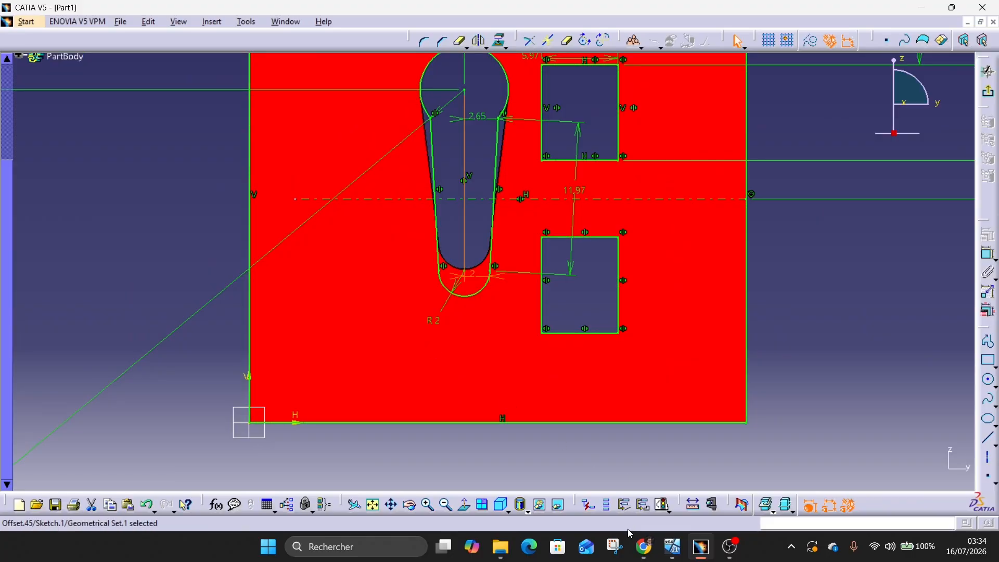
pyautogui.click(643, 546)
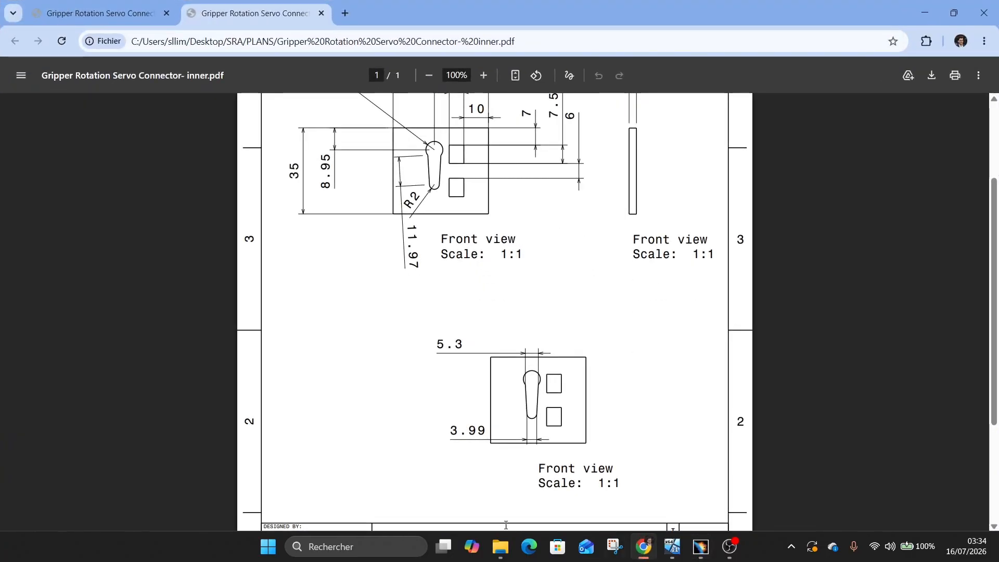
pyautogui.click(643, 546)
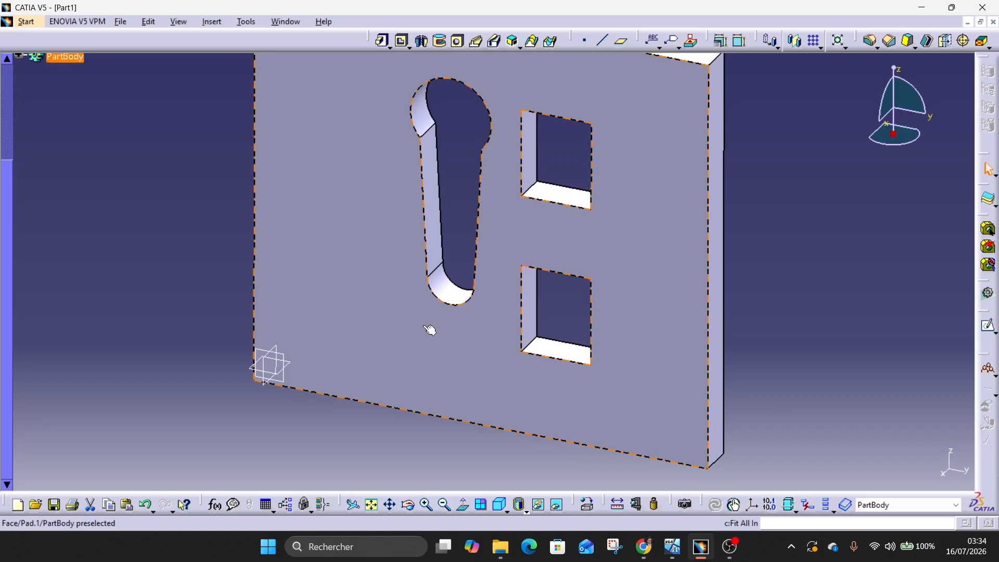
pyautogui.moveTo(479, 232)
pyautogui.mouseDown(button='middle')
pyautogui.moveTo(466, 304)
pyautogui.moveTo(430, 343)
pyautogui.moveTo(541, 310)
pyautogui.moveTo(522, 268)
pyautogui.mouseUp(button='middle')
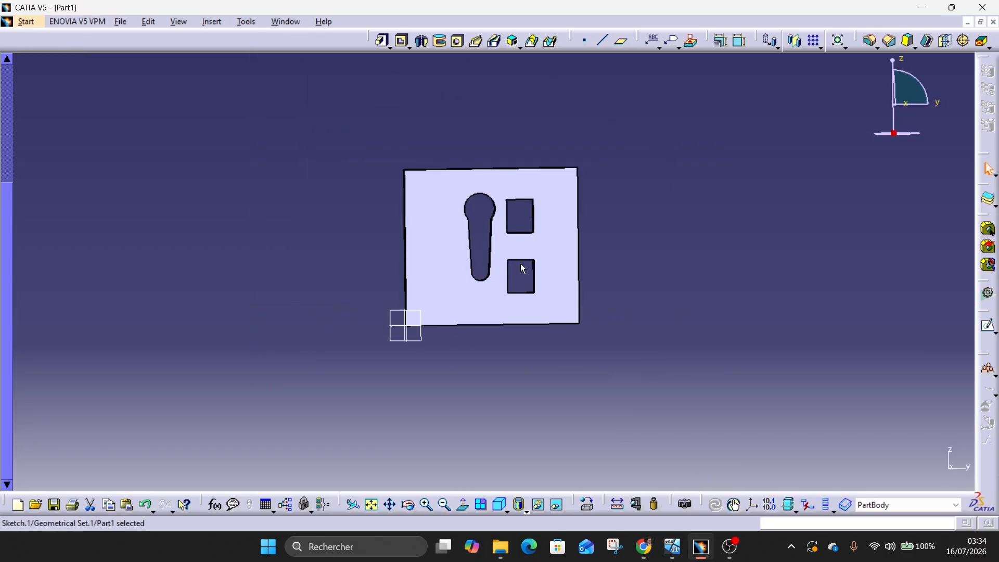
# Step: Save the part as "Gripper Rotation Servo Connector- inner" in the WP folder, replacing the existing file, and consult the PDF drawing again
pyautogui.click(120, 22)
pyautogui.click(152, 125)
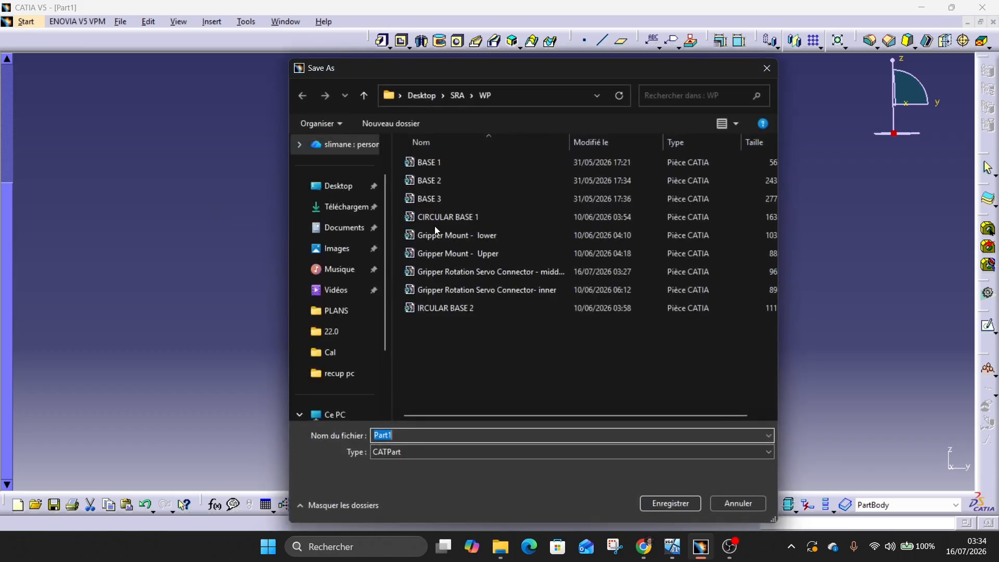
pyautogui.click(456, 290)
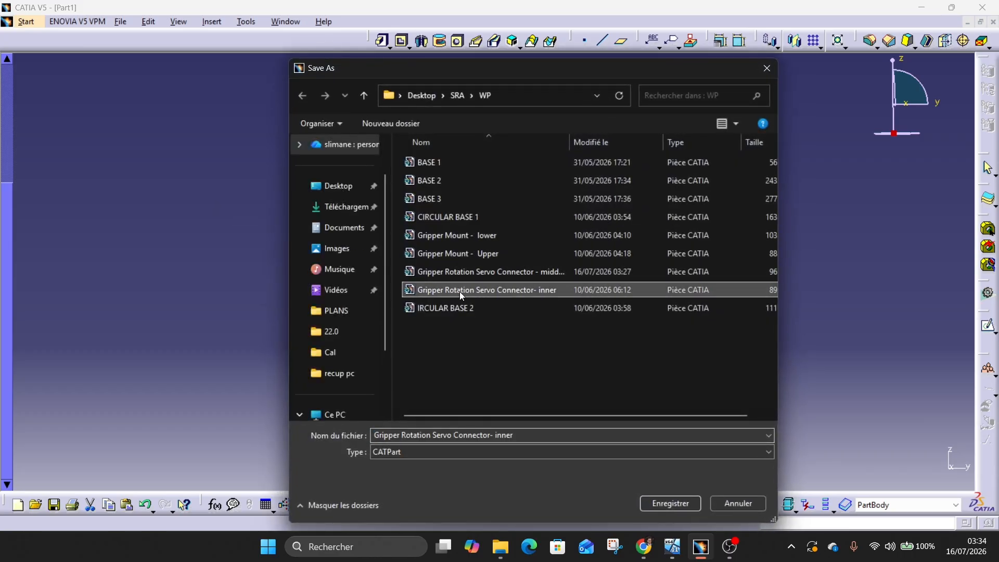
pyautogui.click(660, 504)
pyautogui.click(526, 309)
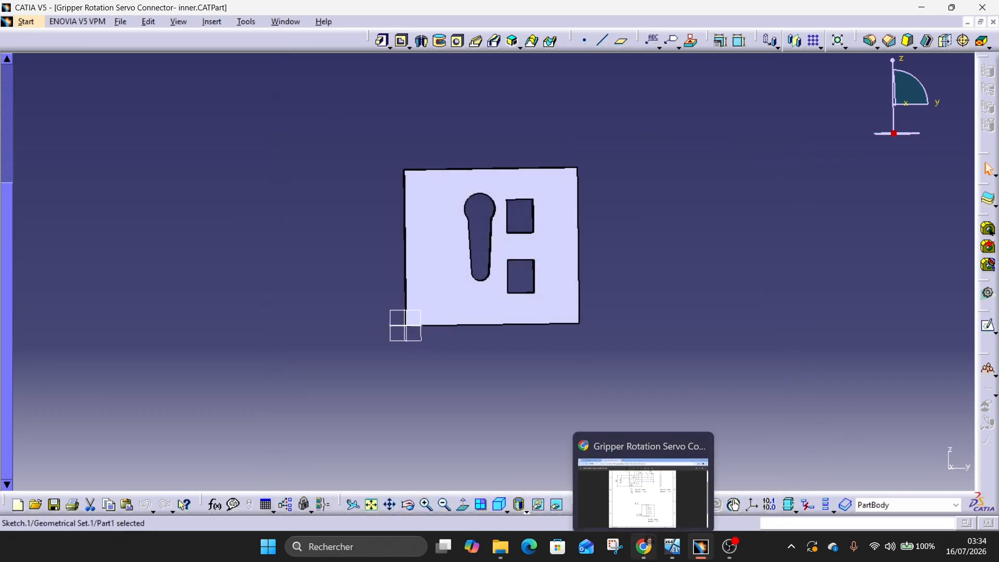
pyautogui.click(644, 546)
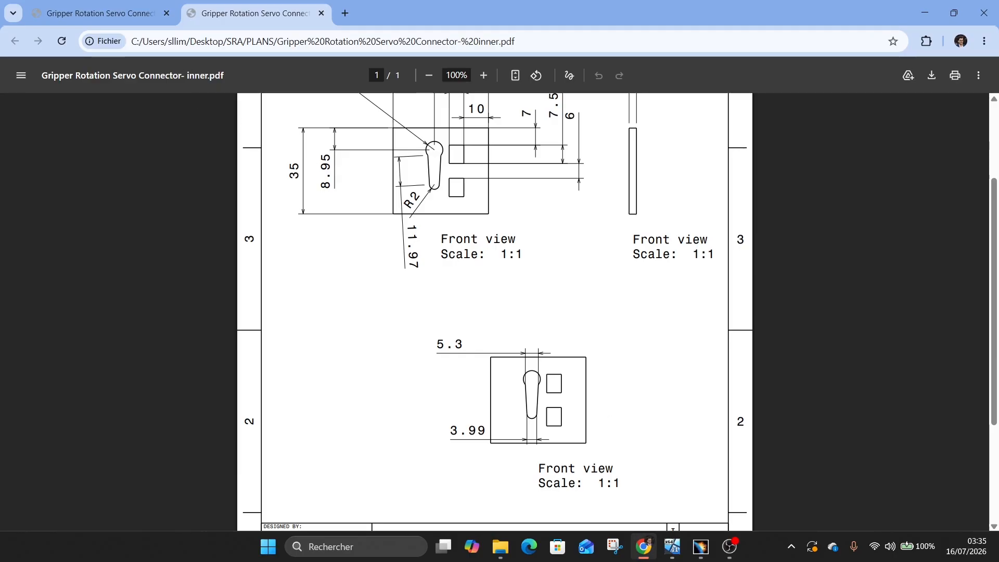
pyautogui.click(645, 551)
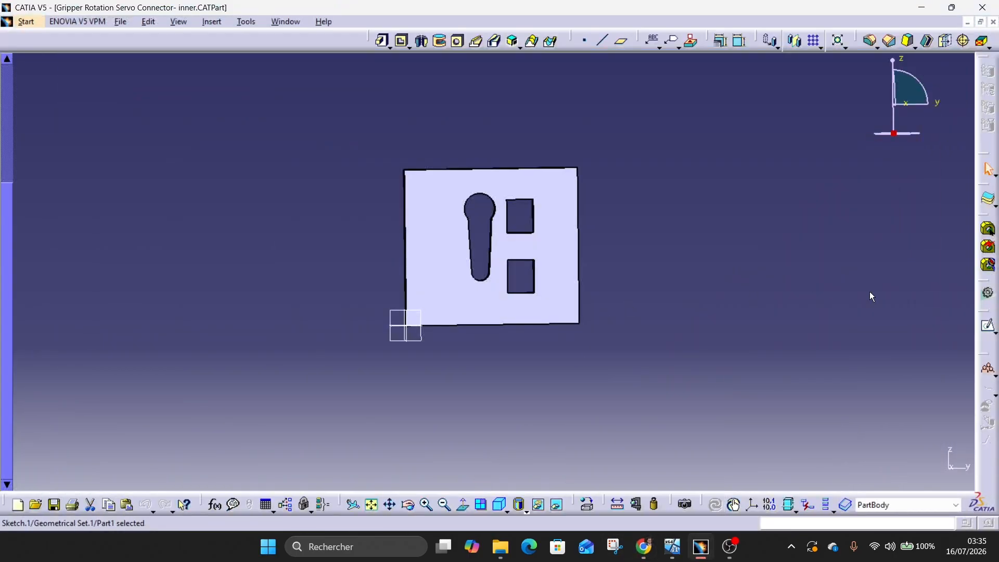